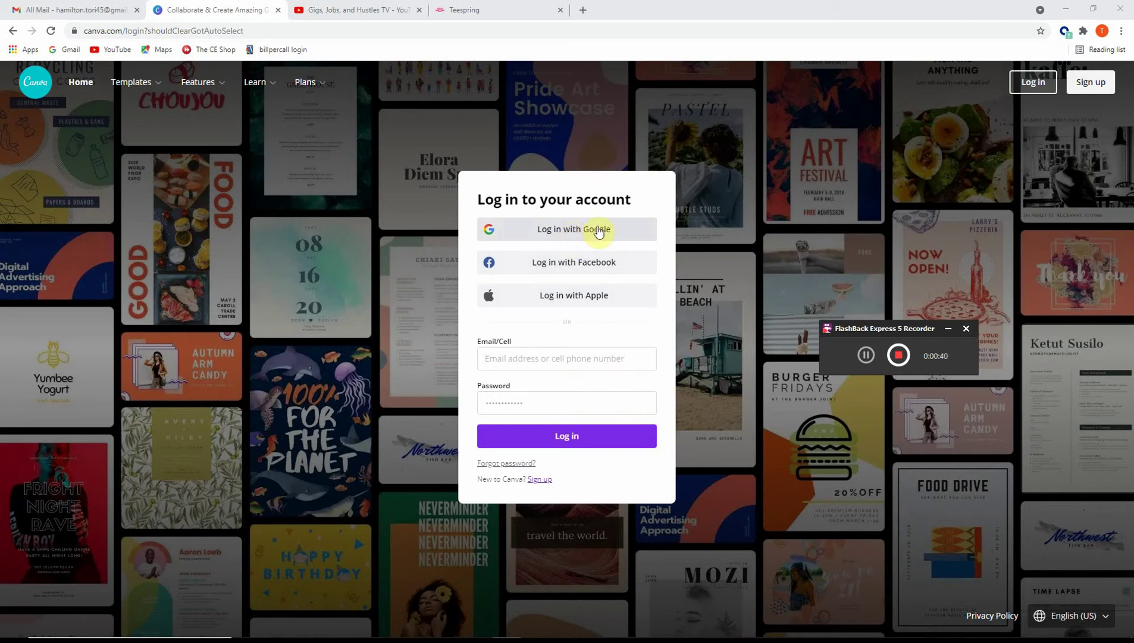
Log in to the Canva account with Google
left_click(598, 231)
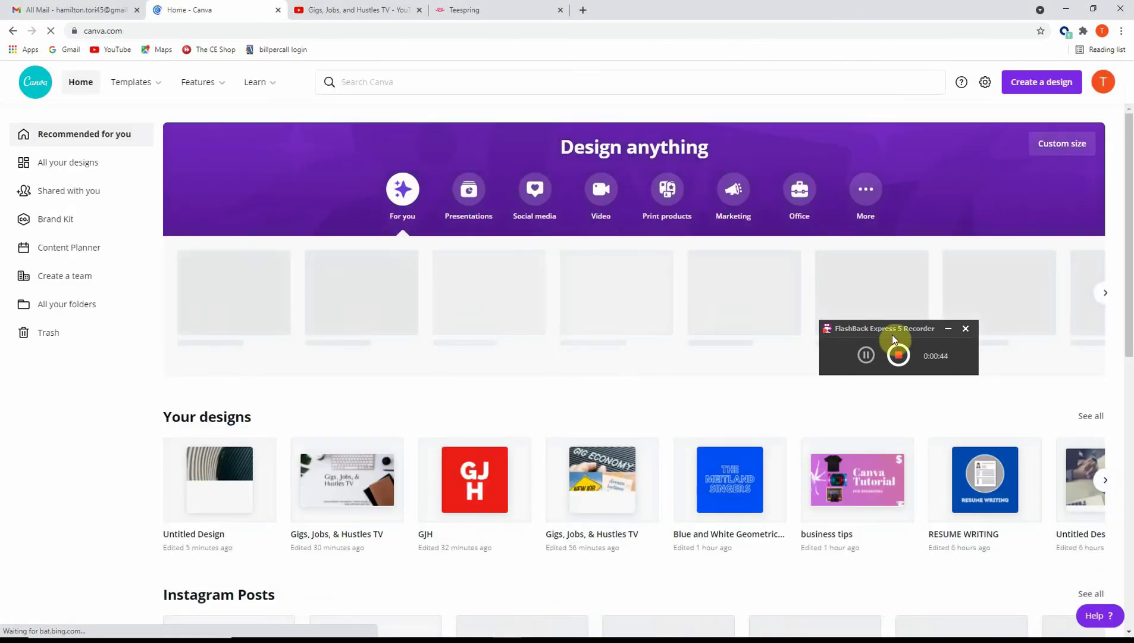
left_click(948, 328)
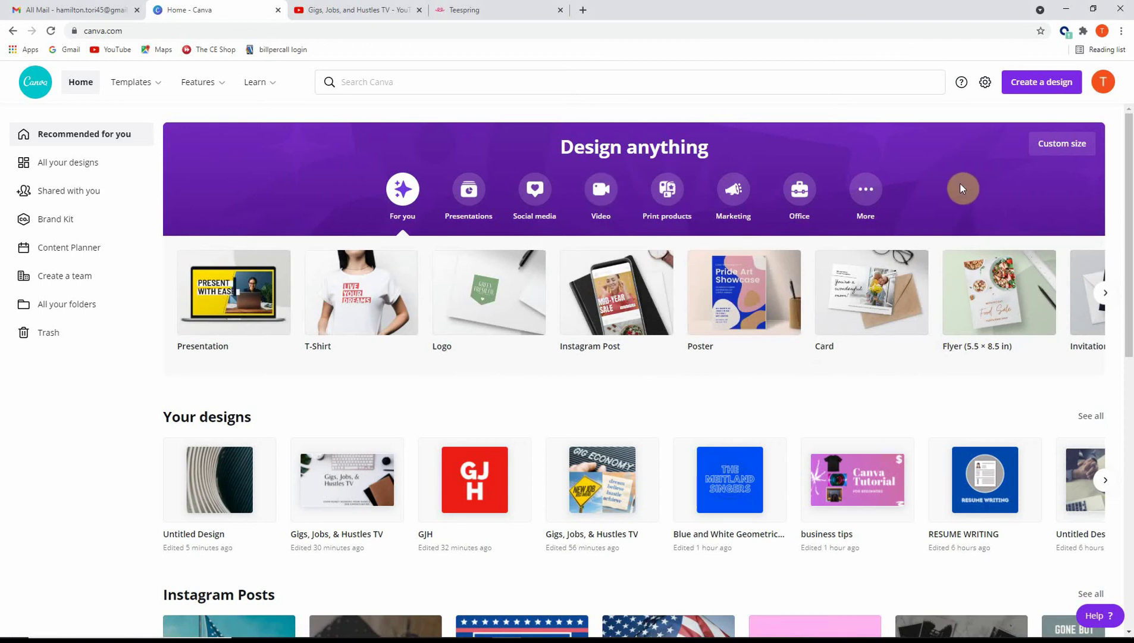
Create a new custom-size design 54 inches wide and 50 inches high
left_click(1067, 144)
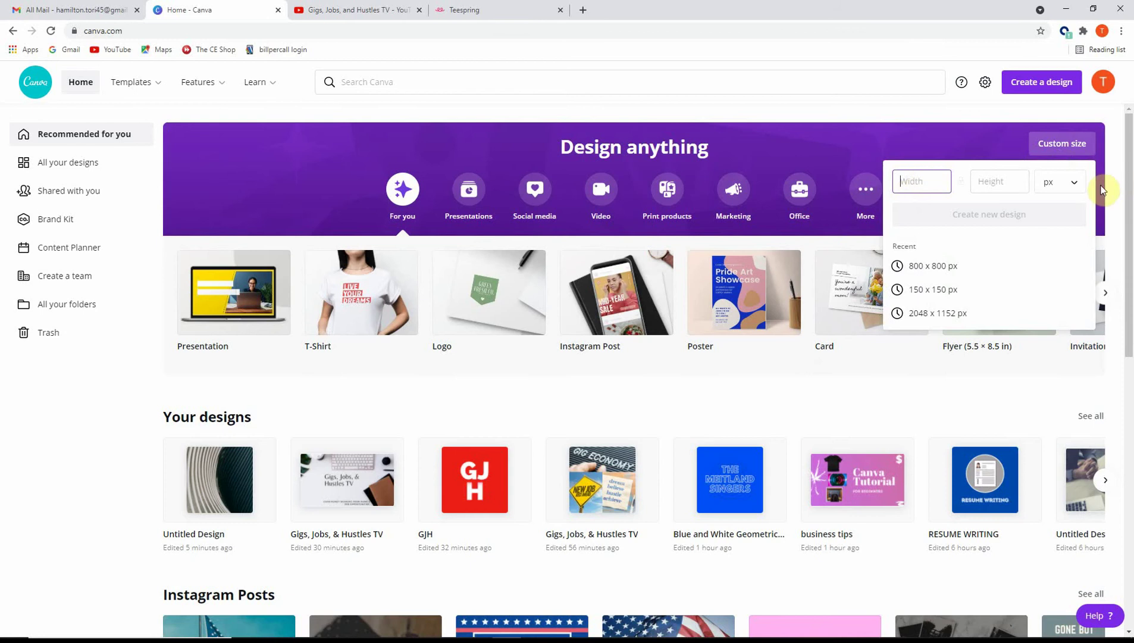
left_click(1078, 186)
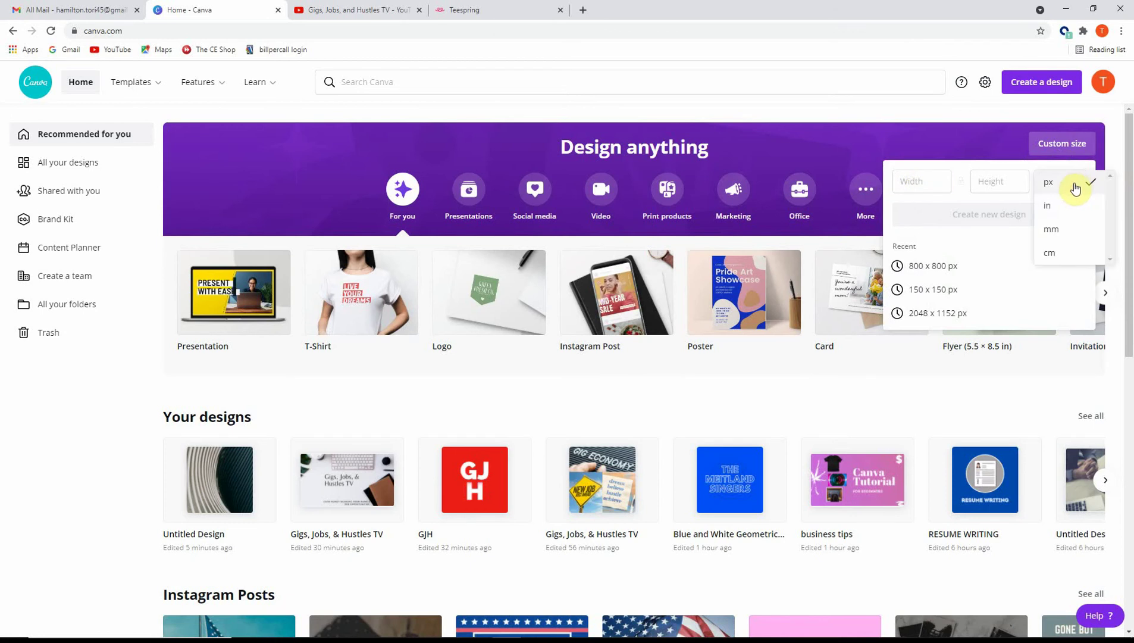
left_click(1050, 206)
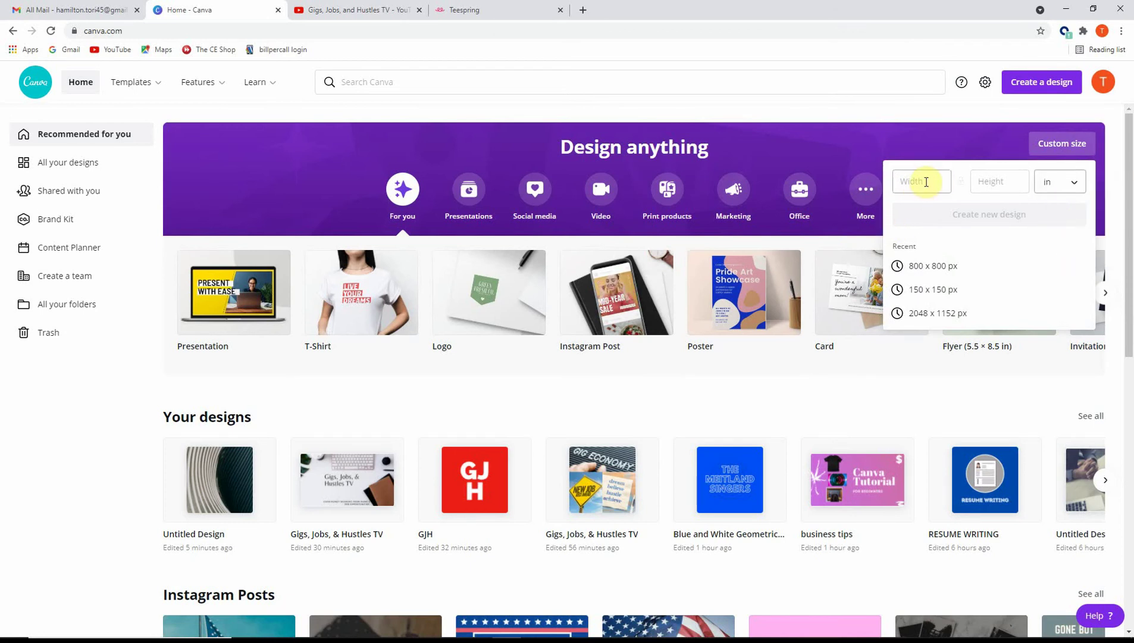
left_click(922, 181)
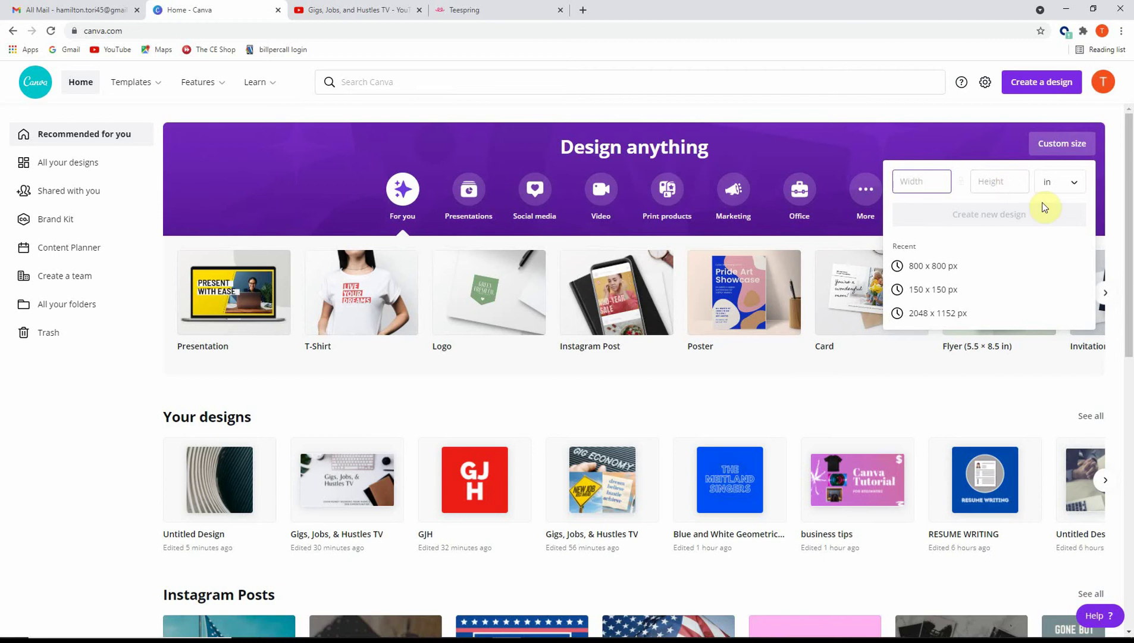
type("54")
key("Tab")
type("50")
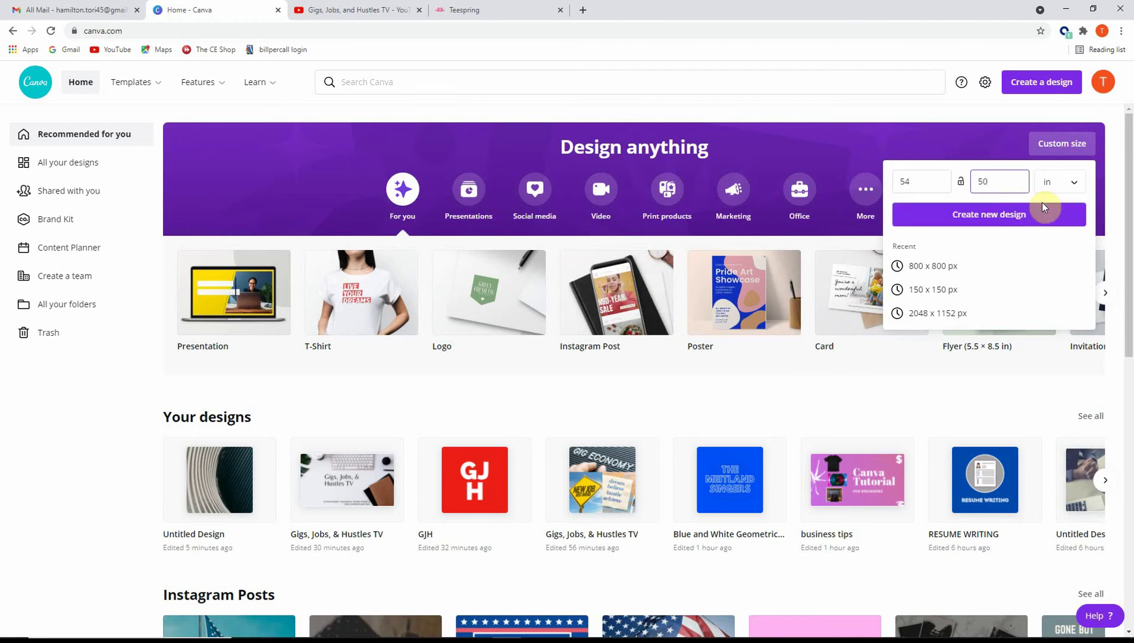
left_click(1042, 205)
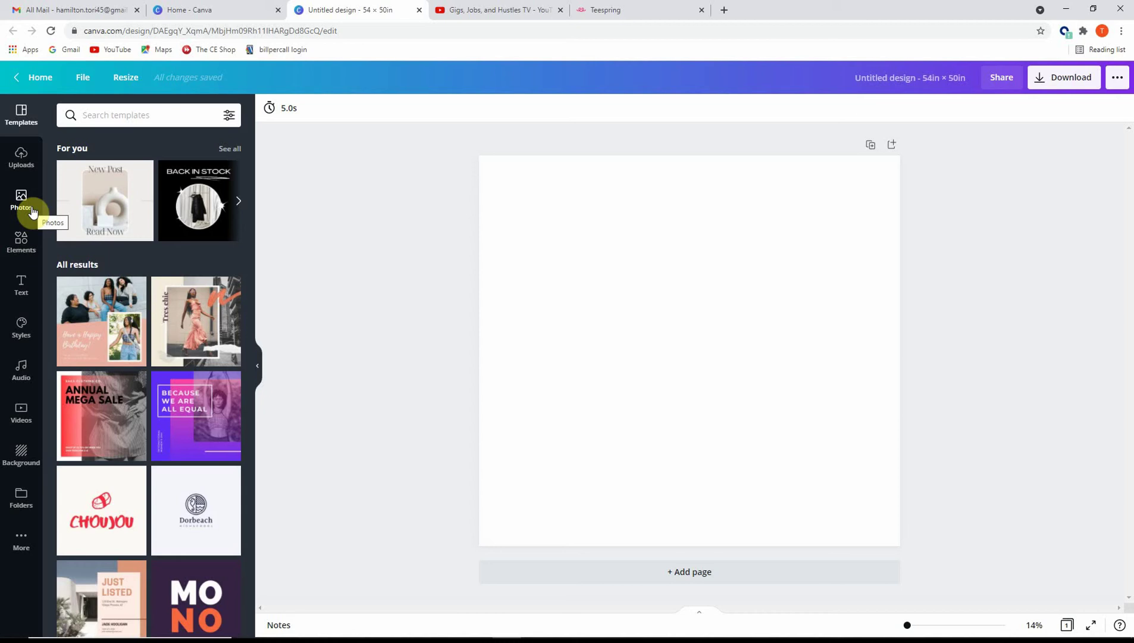
Add a heading to the blank page and replace its placeholder text with "Hustle"
left_click(21, 286)
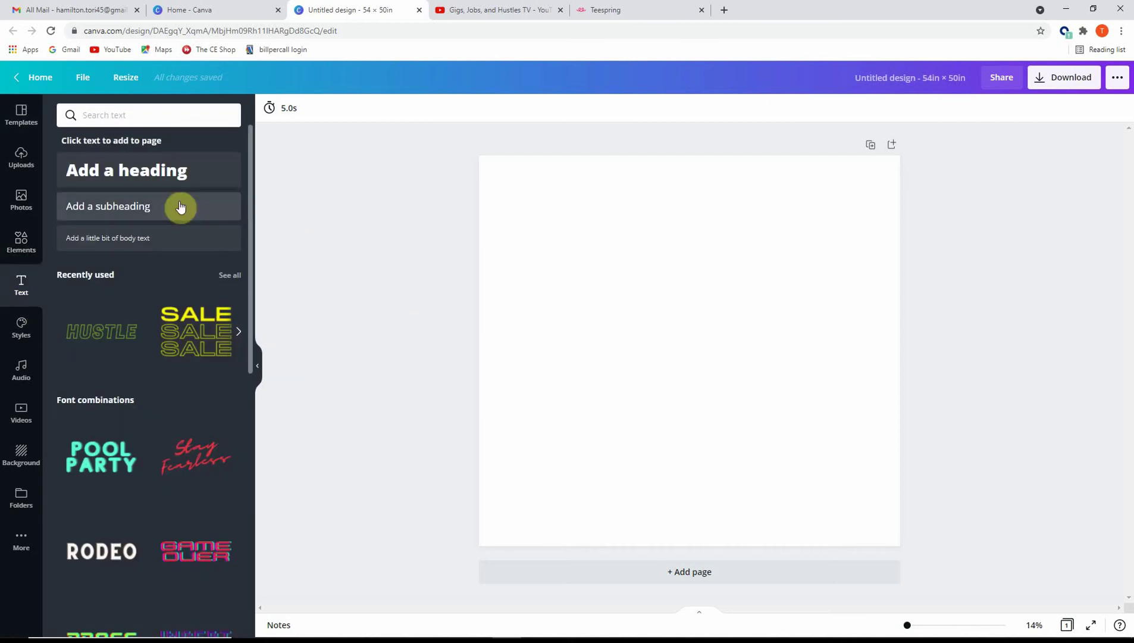
left_click(159, 175)
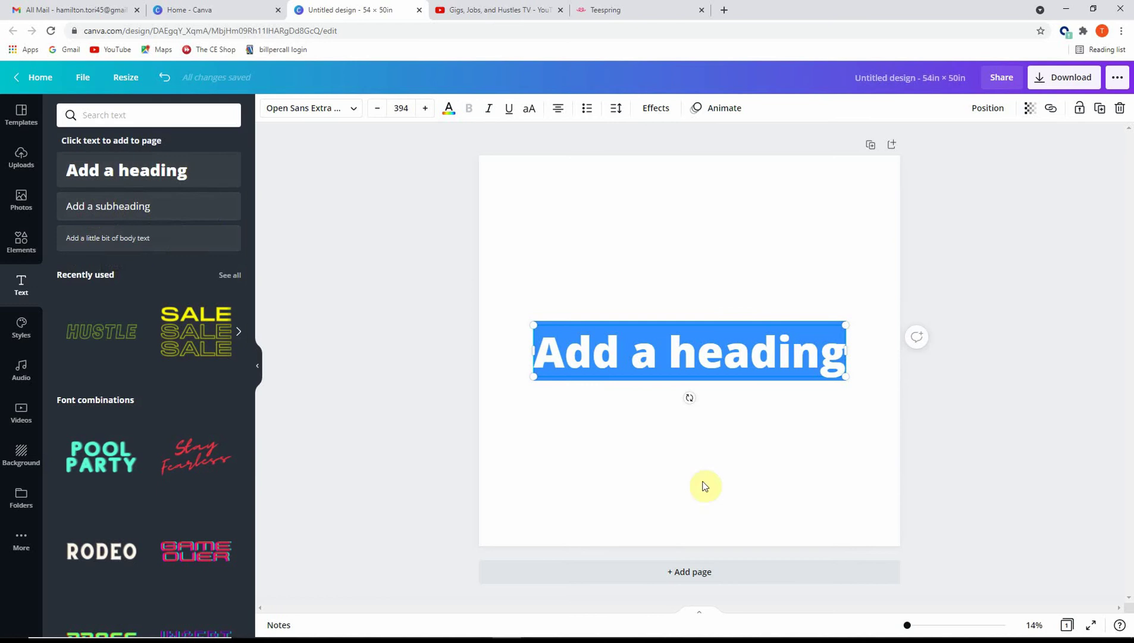
left_click(788, 365)
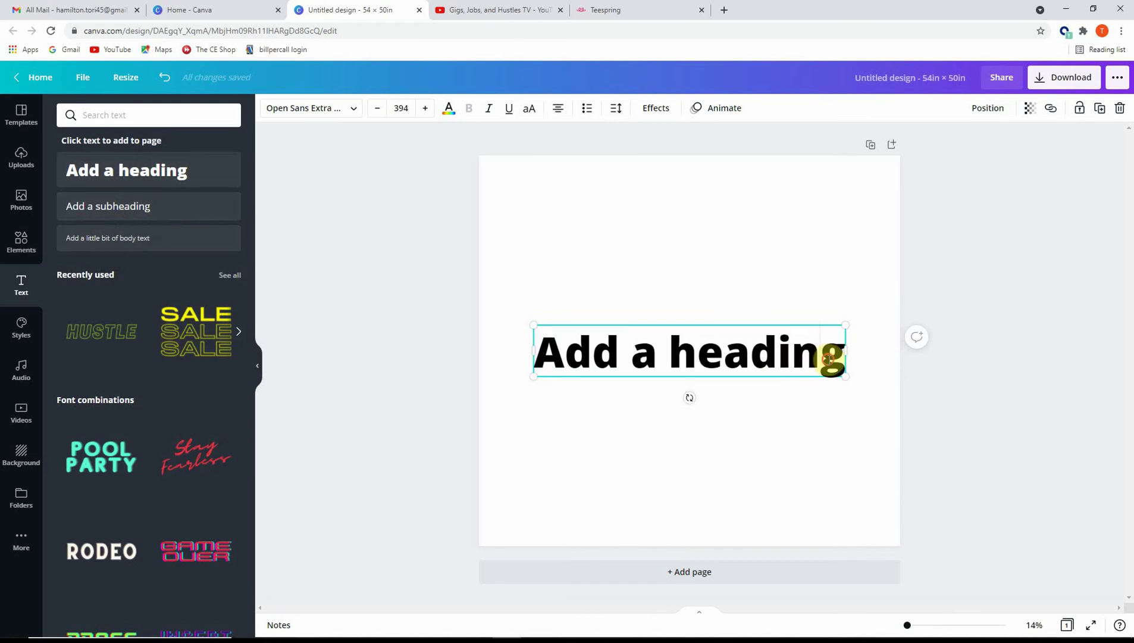
left_click_drag(829, 359, 543, 353)
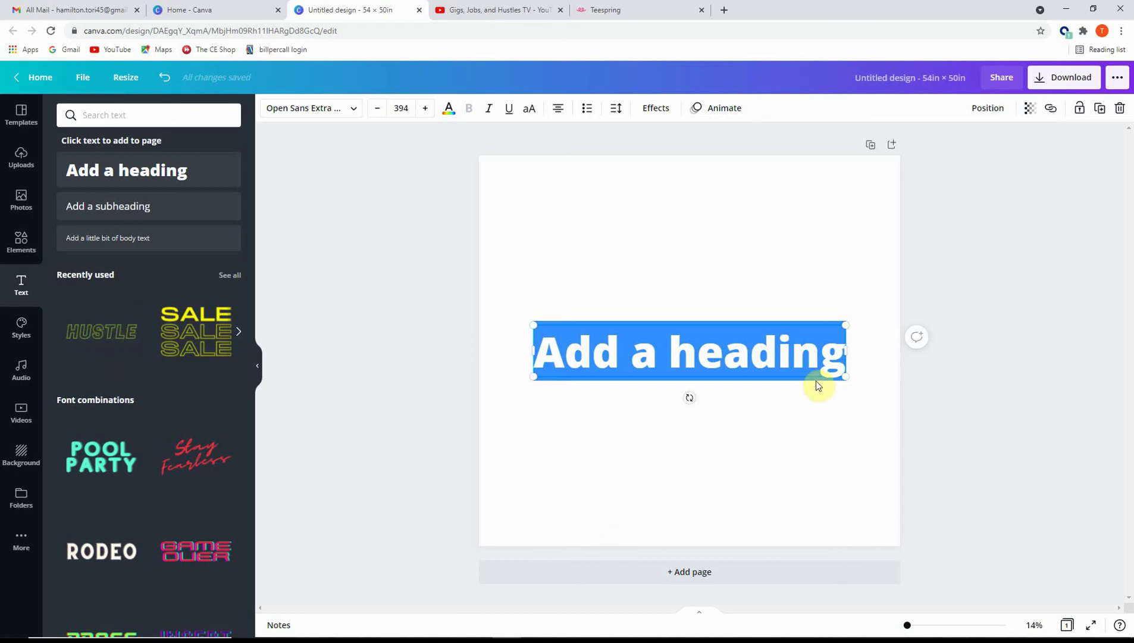
left_click(837, 356)
left_click_drag(838, 356, 532, 359)
type("H")
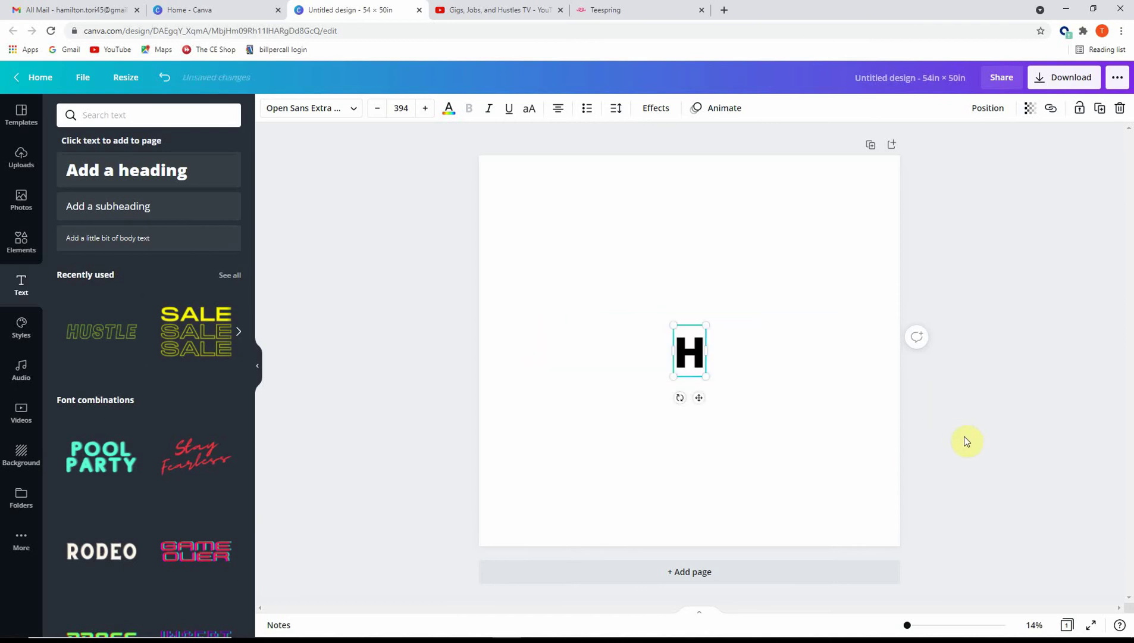
type("ustle")
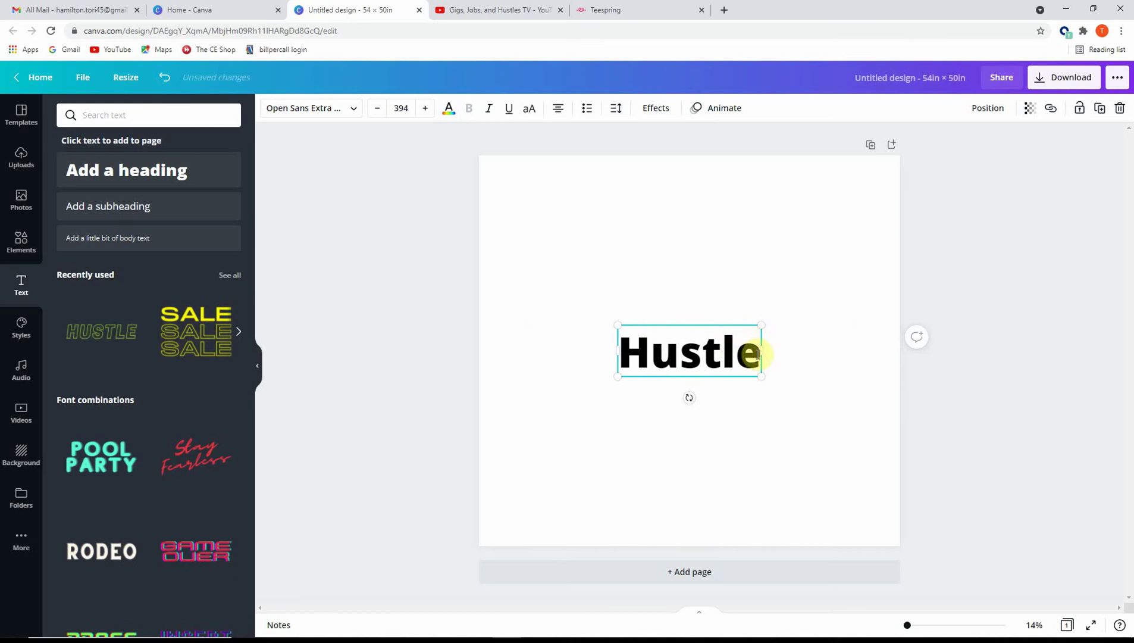
Change the font of the "Hustle" heading to Intro Rust Baseline S
left_click_drag(759, 354, 622, 352)
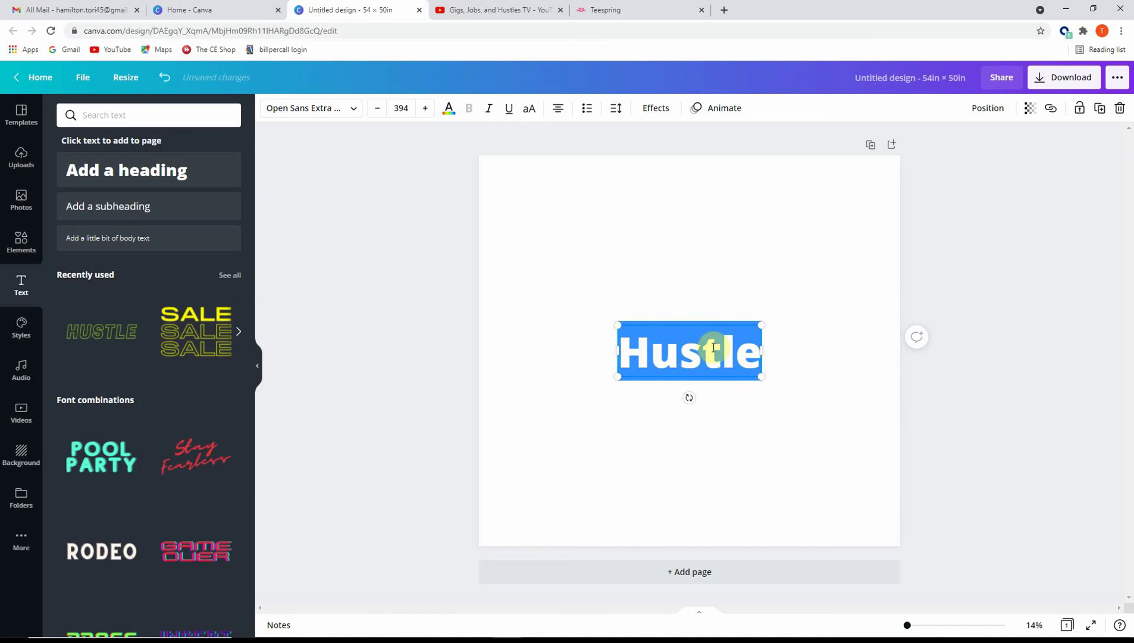
left_click(353, 114)
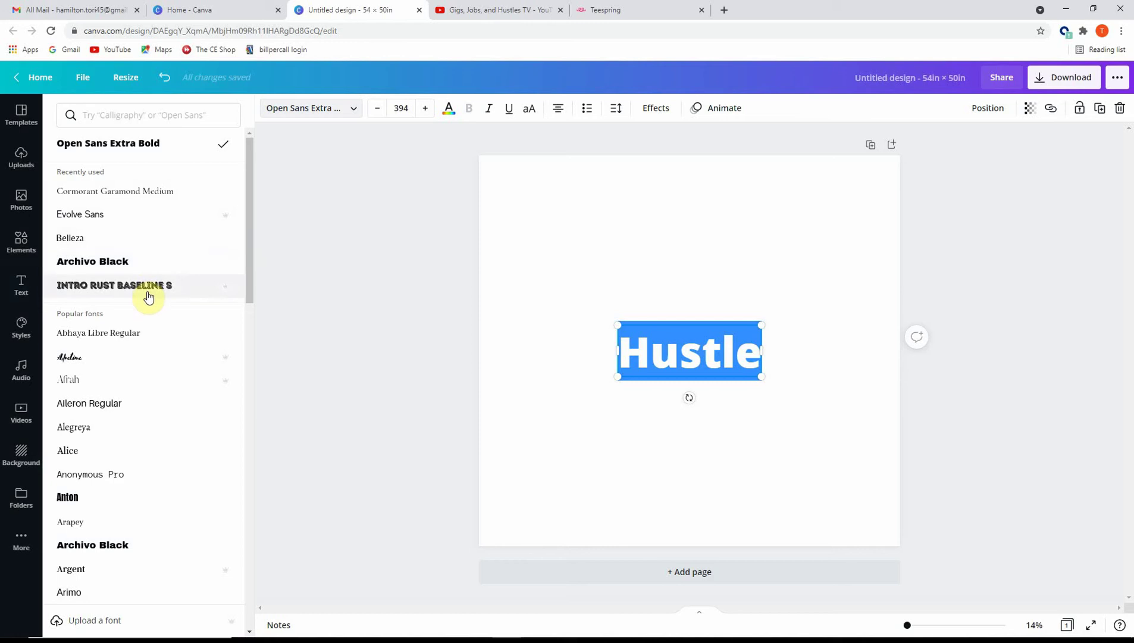
left_click(107, 287)
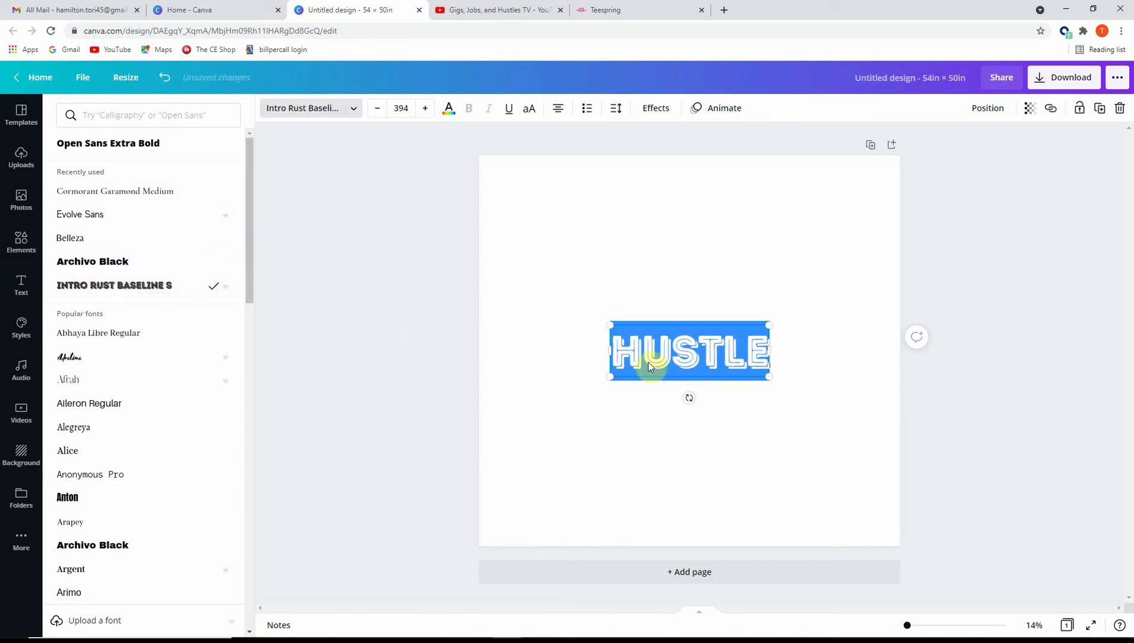
left_click(743, 366)
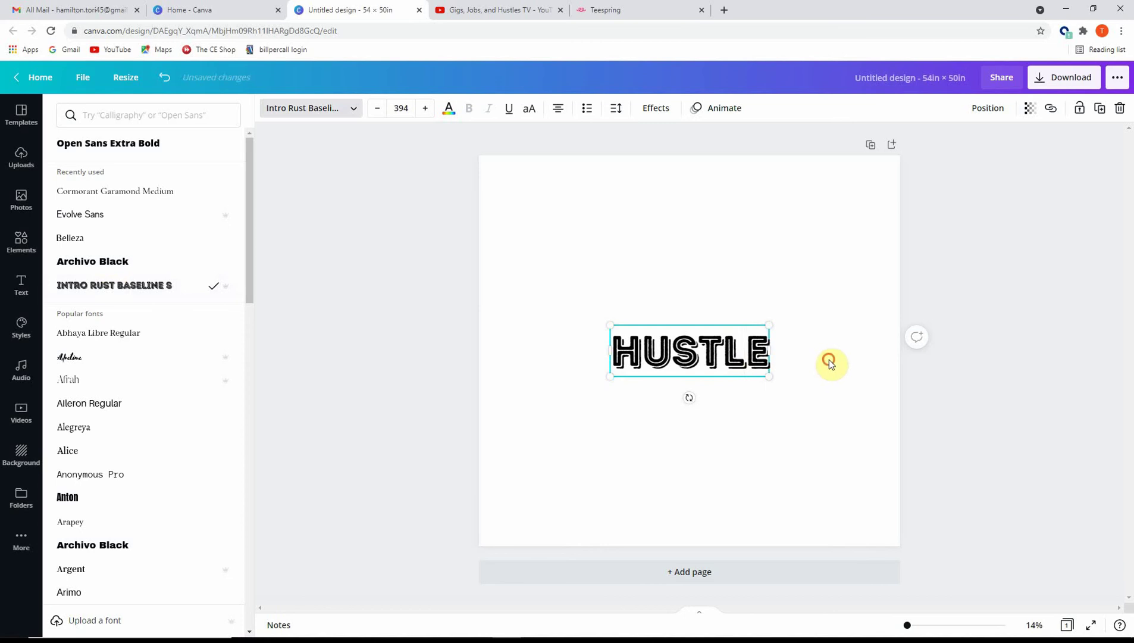
left_click(829, 360)
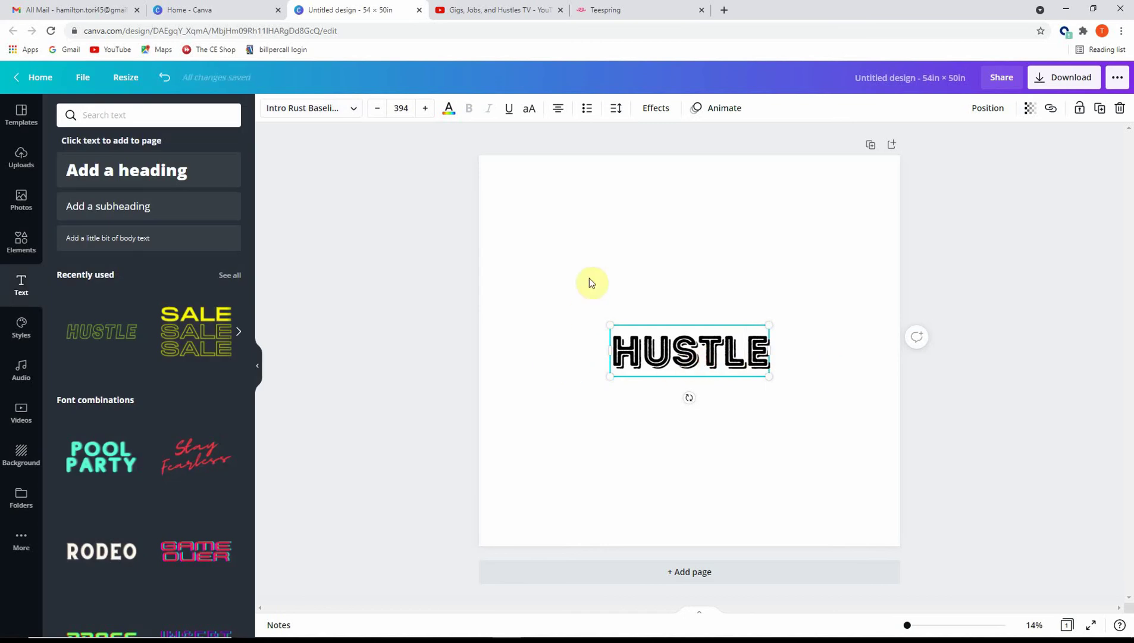
left_click(661, 261)
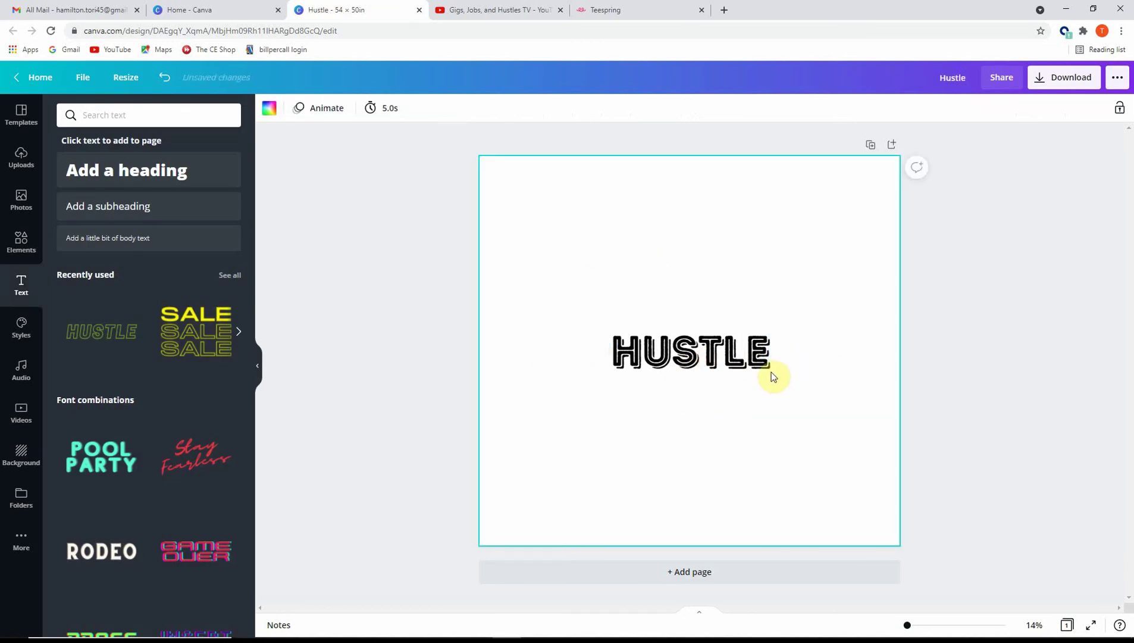
Enlarge the HUSTLE heading, trying font size 450 before setting it to 500
left_click(737, 354)
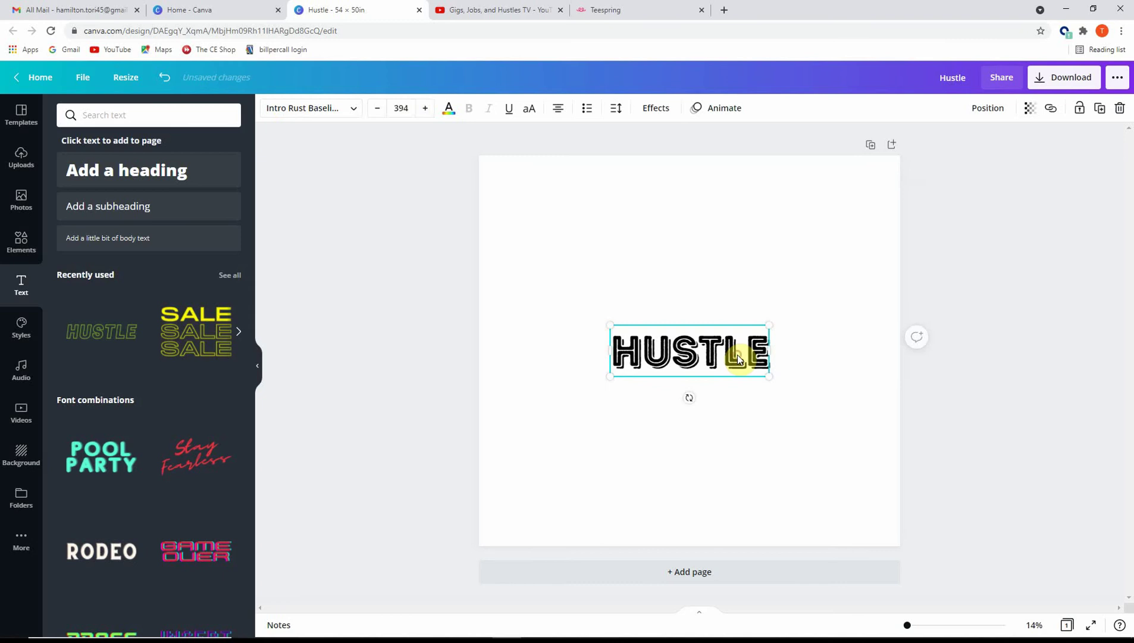
left_click(404, 110)
left_click(404, 110)
type("450")
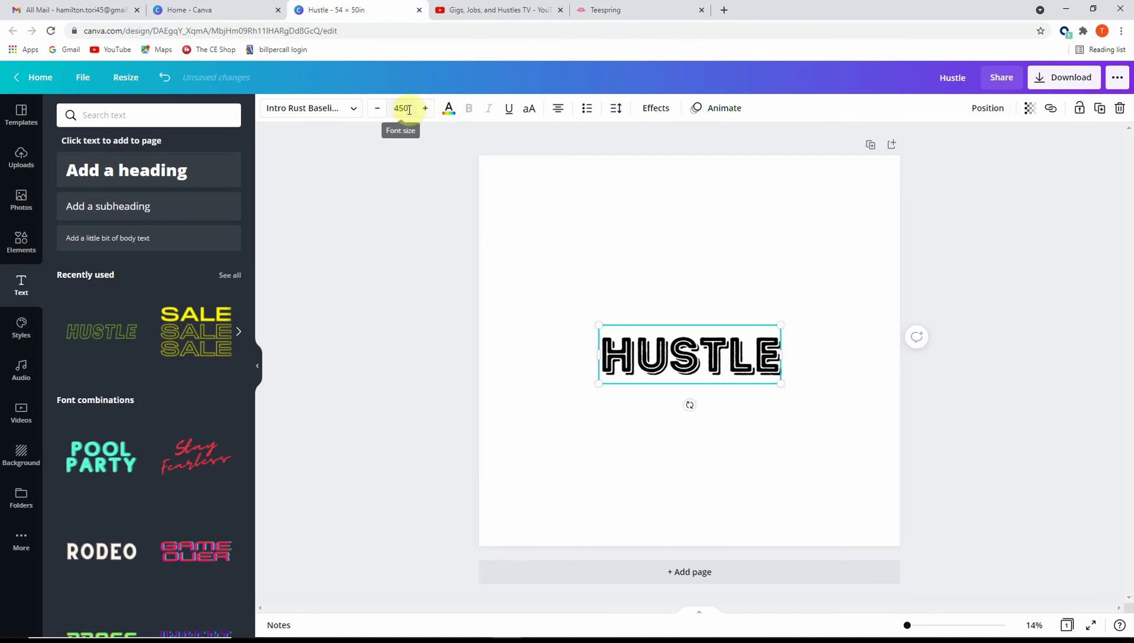
left_click(408, 109)
type("500")
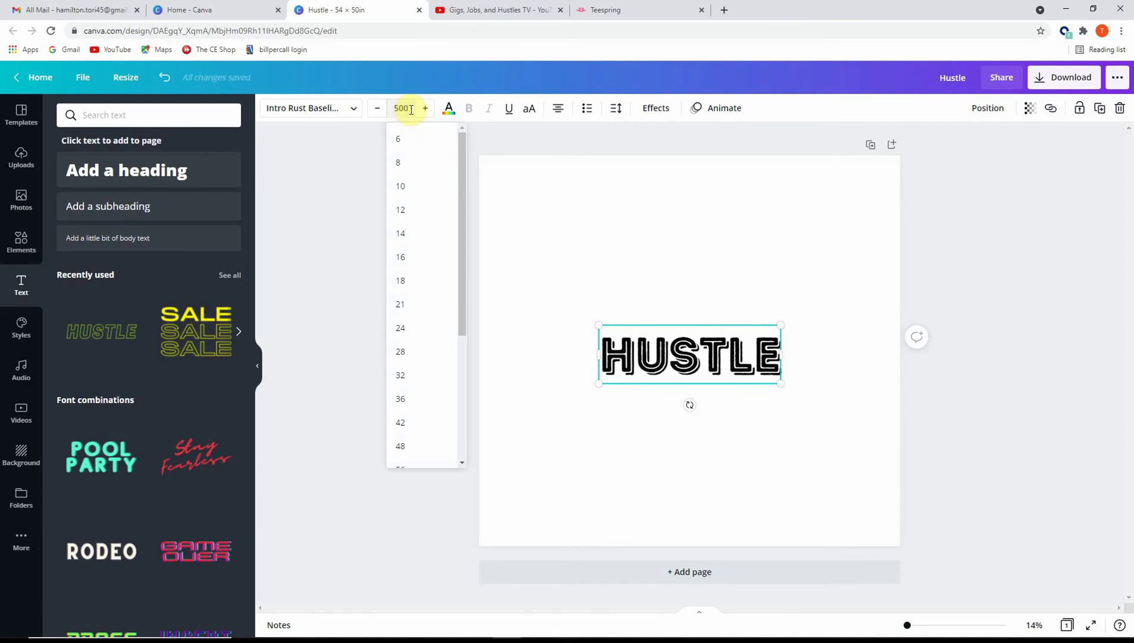
key("Return")
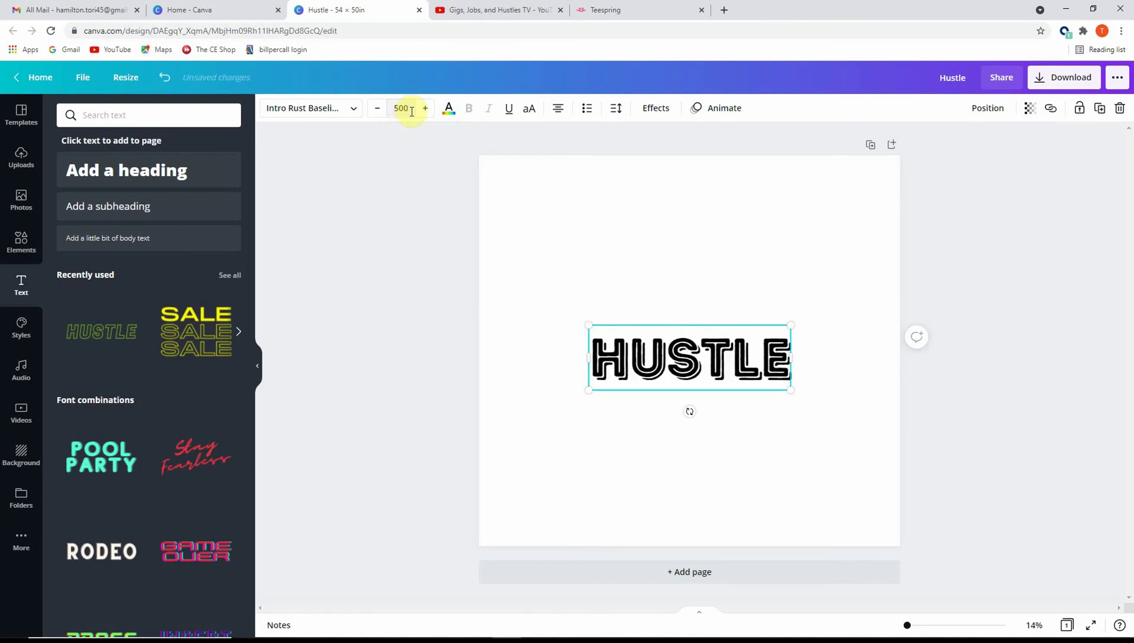
Align the HUSTLE heading to the vertical middle of the page
left_click(991, 108)
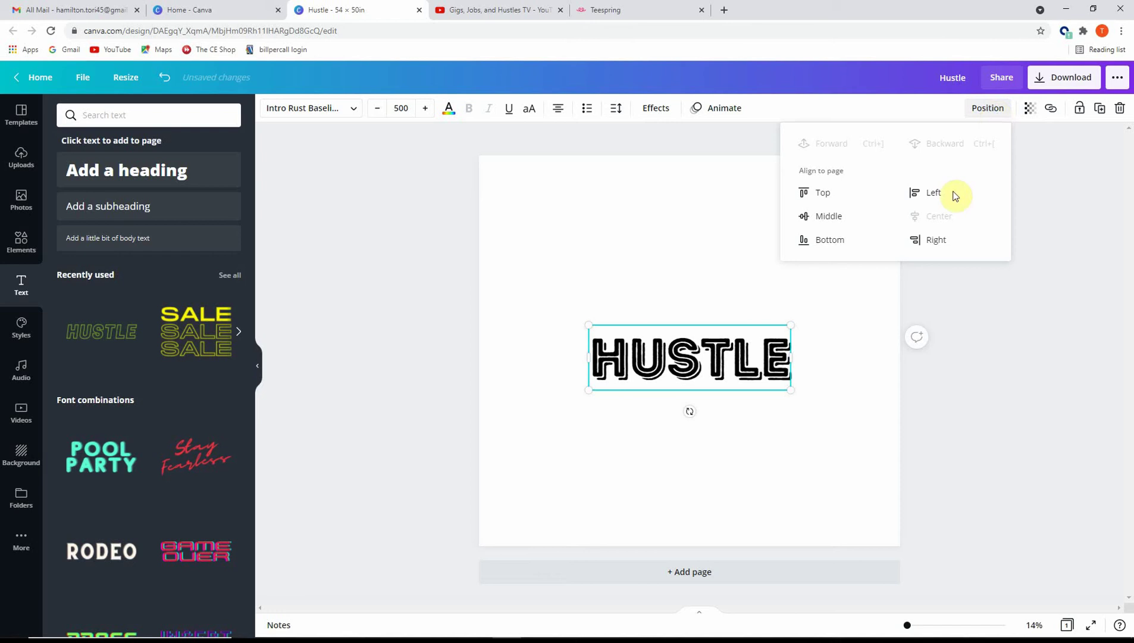
left_click(838, 218)
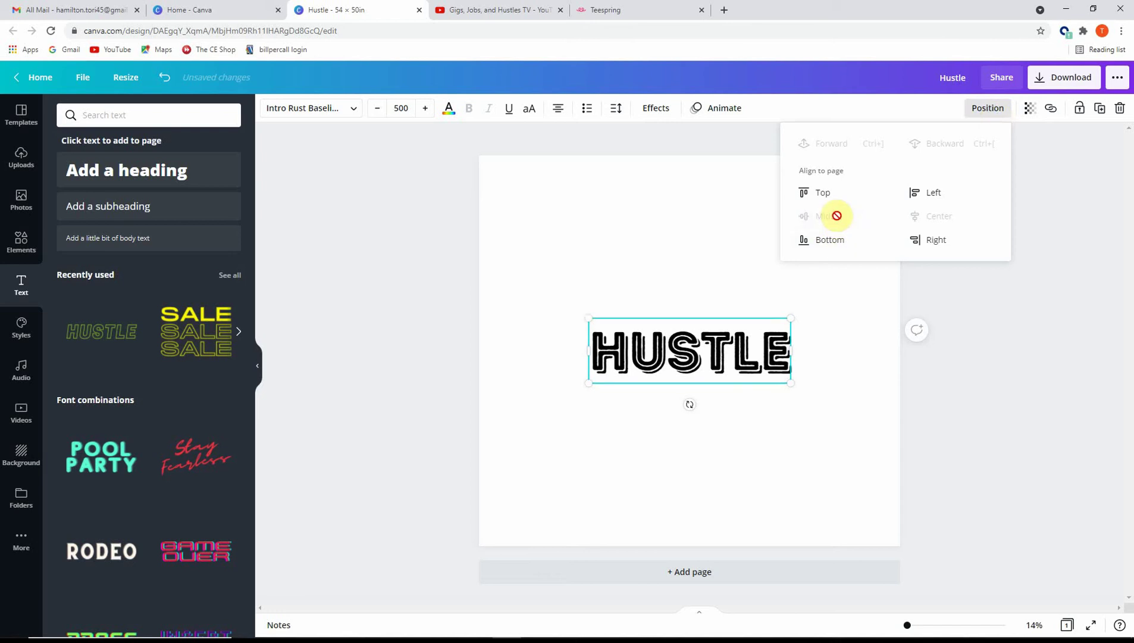
left_click(519, 367)
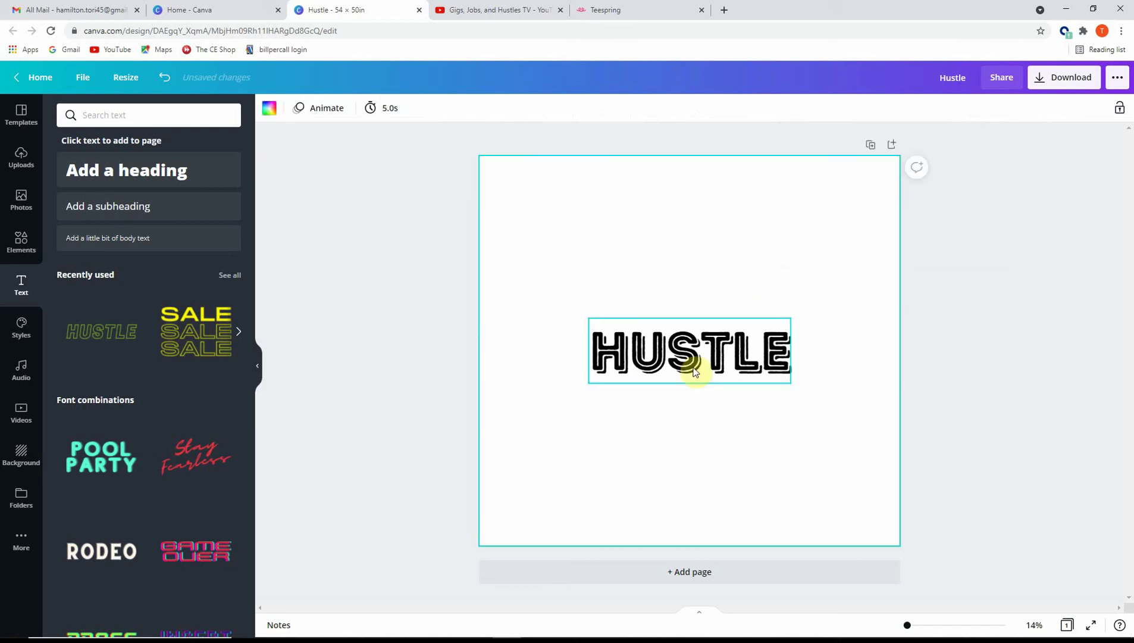
Recolor the HUSTLE heading with the red from the default colors
left_click(719, 359)
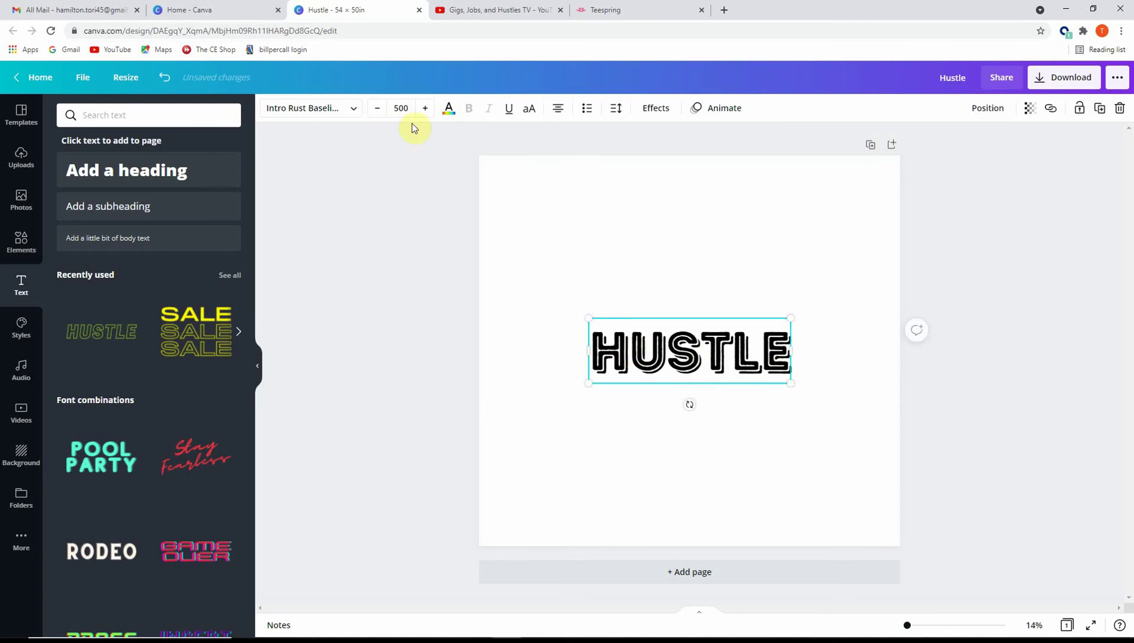
left_click(450, 110)
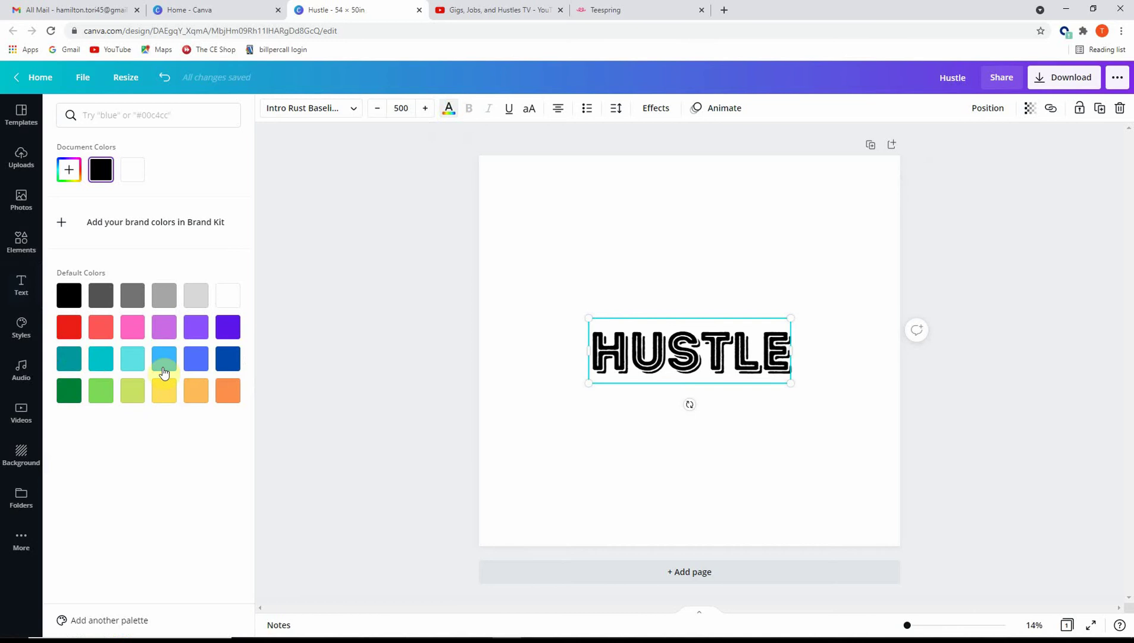
left_click(70, 330)
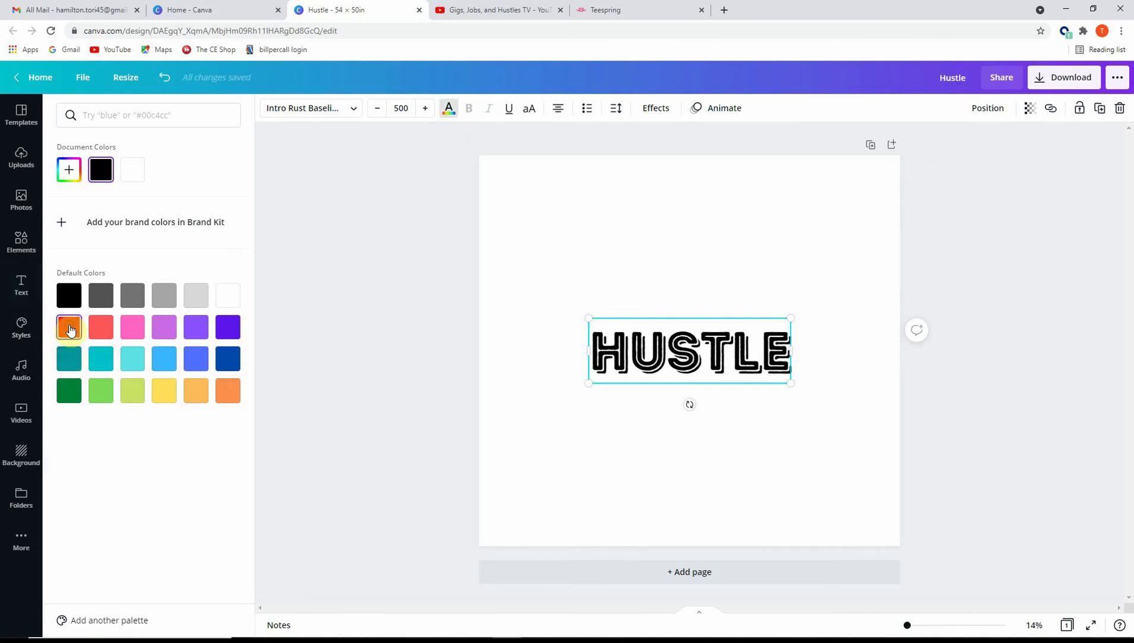
left_click(832, 499)
left_click(650, 277)
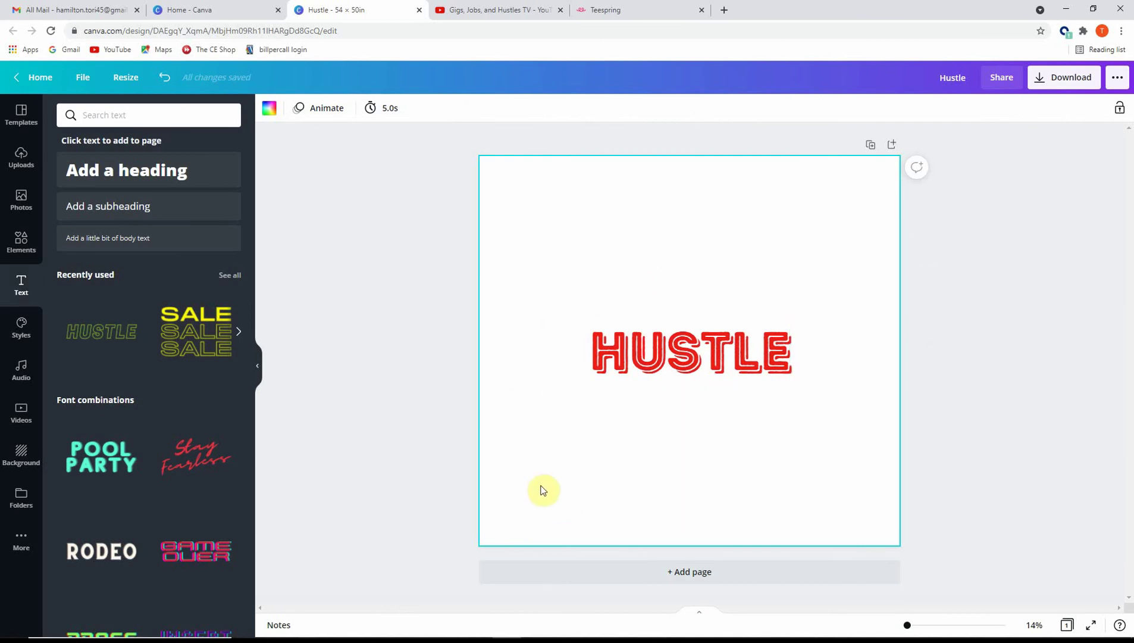
Set the page background to black from the default colors
left_click(543, 196)
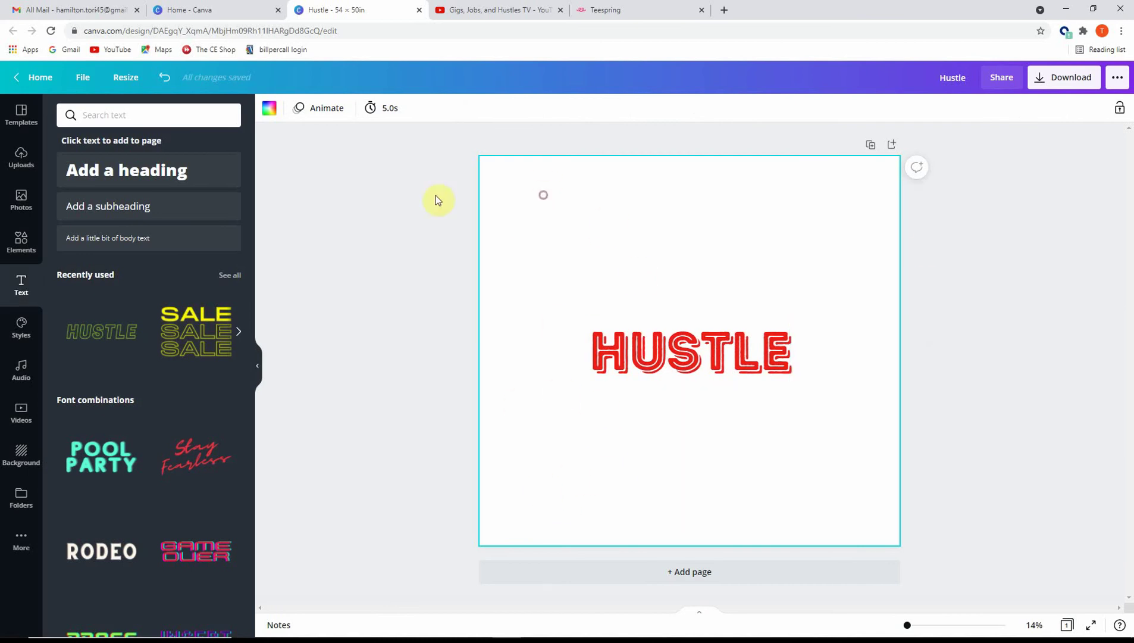
left_click(271, 110)
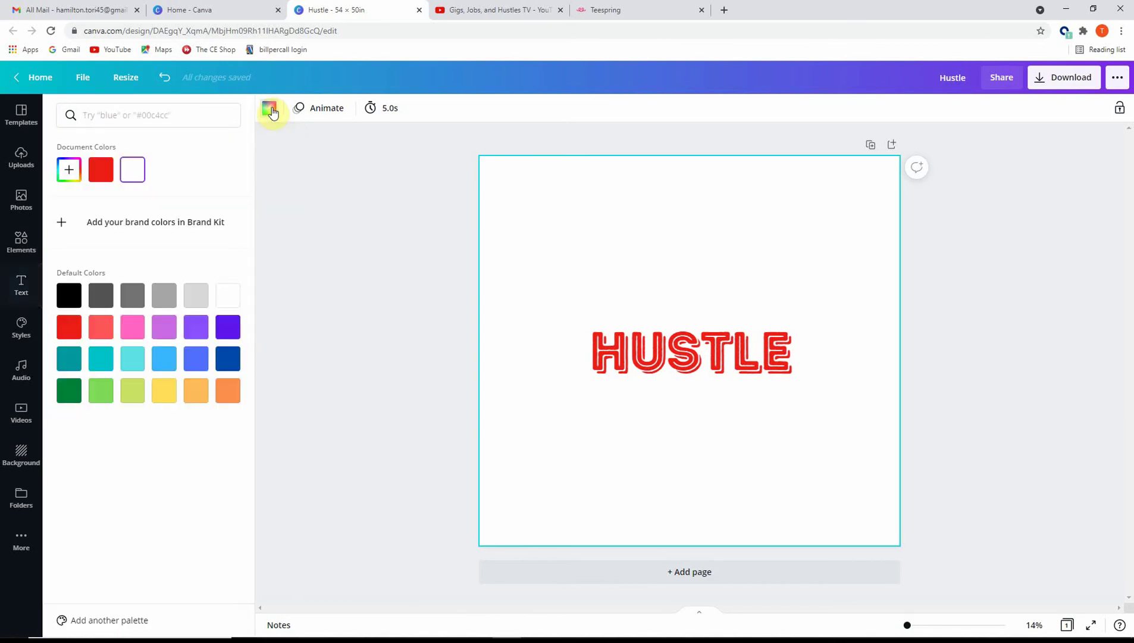
left_click(69, 297)
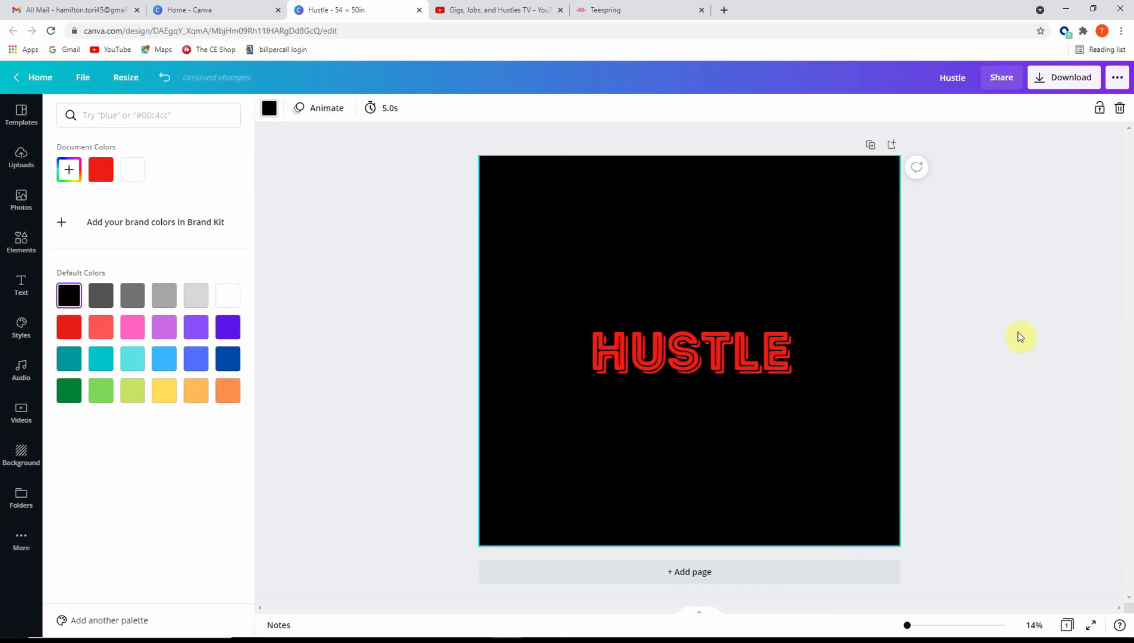
left_click(981, 323)
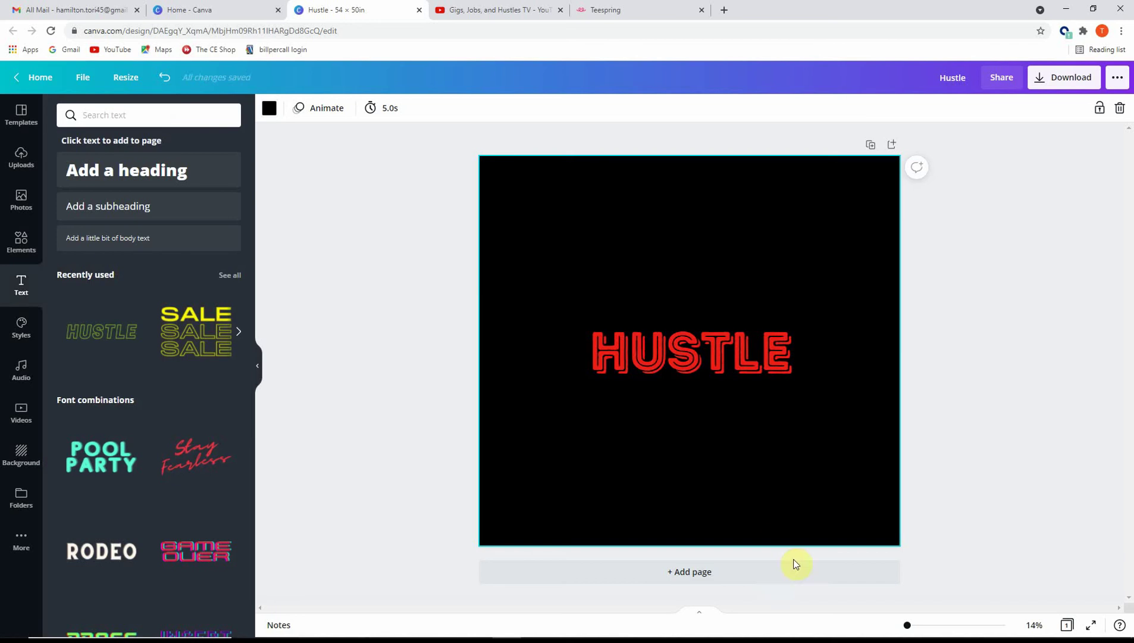
Set the font size of the HUSTLE heading to 600
left_click(741, 358)
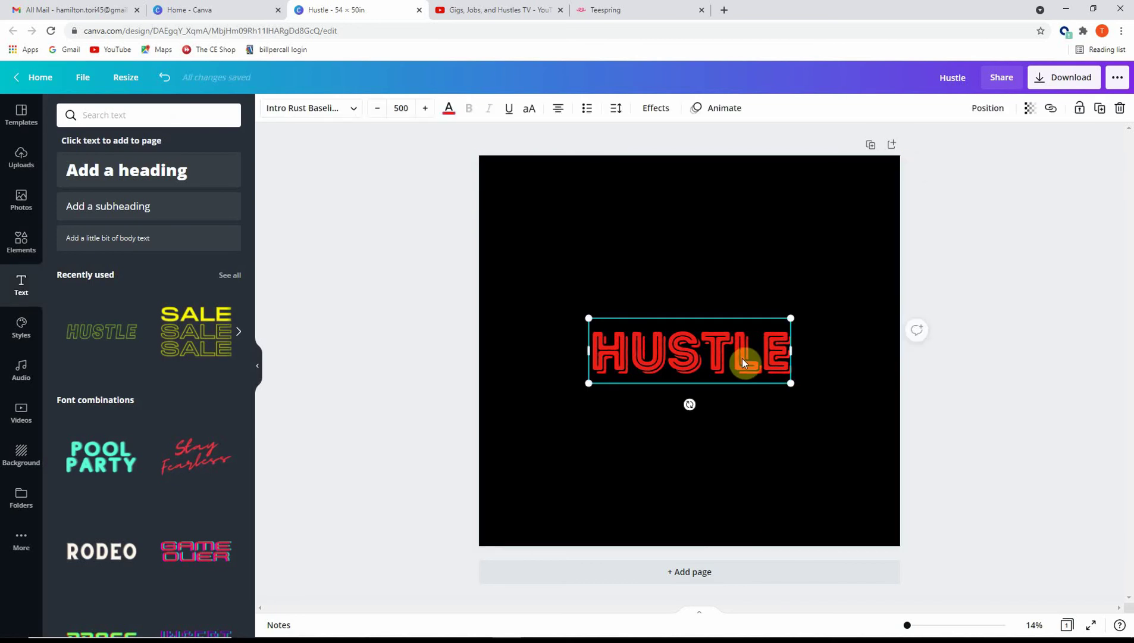
left_click(402, 108)
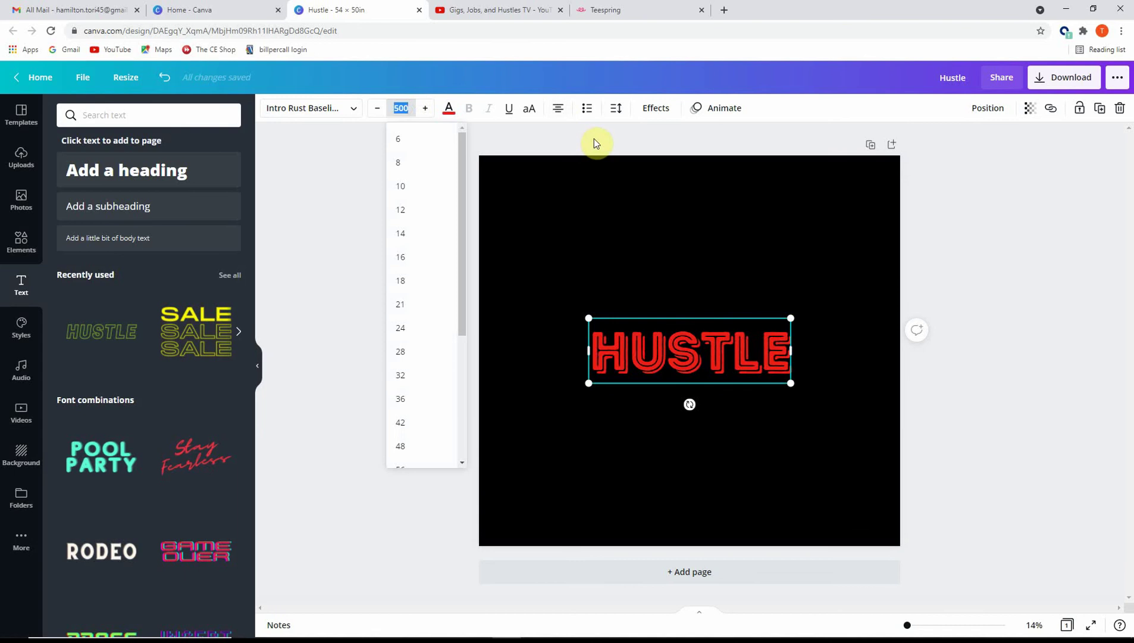
type("6")
key("Return")
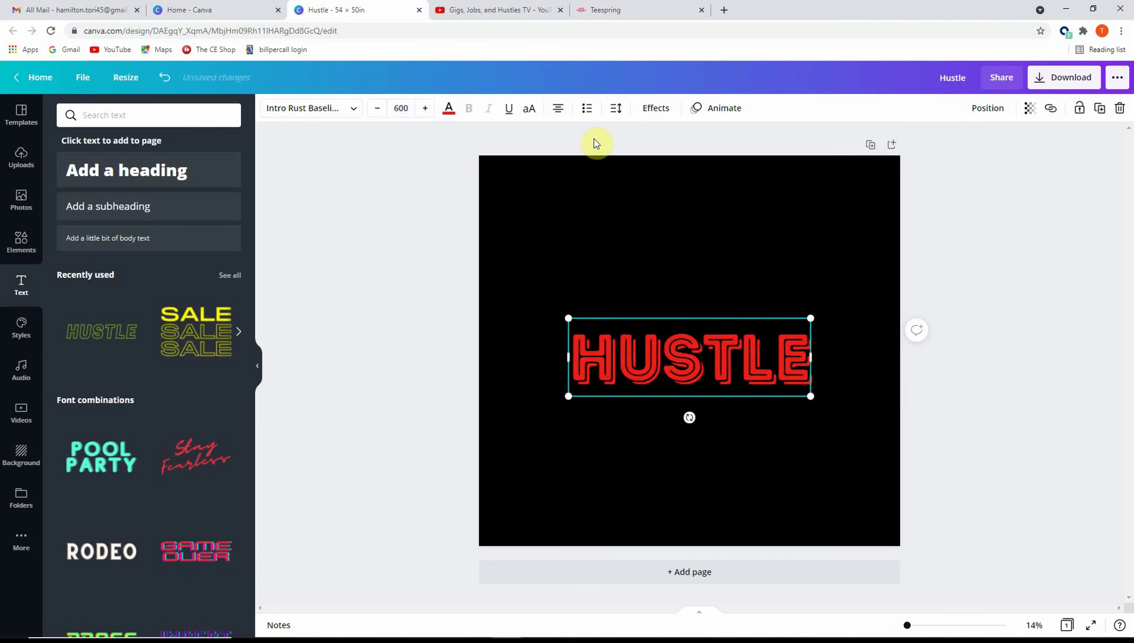
Realign the enlarged HUSTLE heading to the vertical middle of the page
left_click(987, 108)
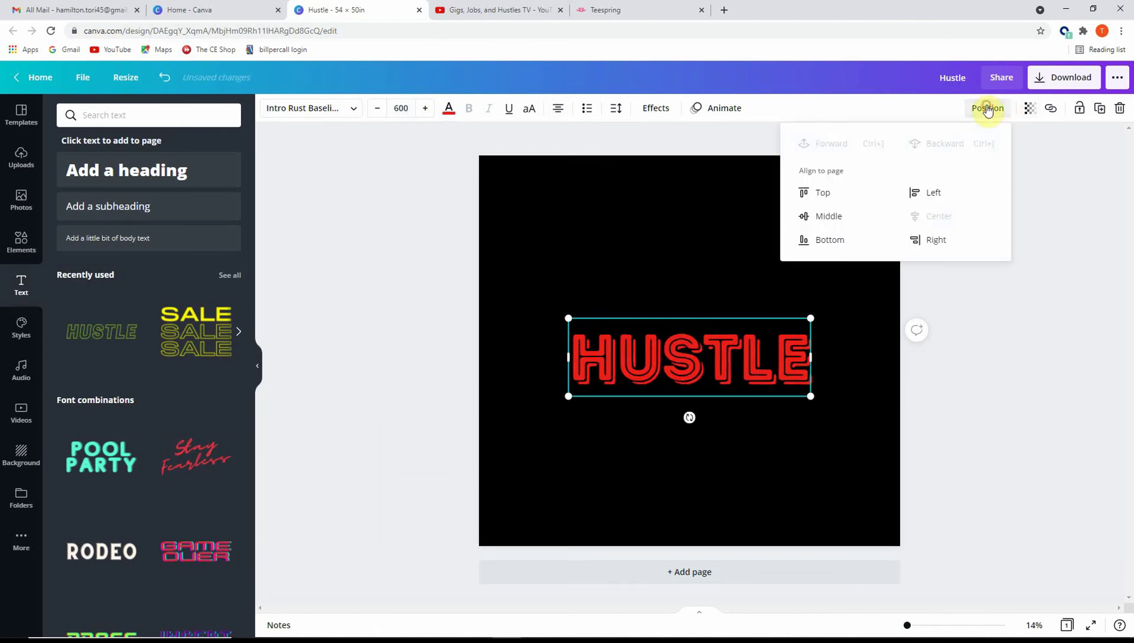
left_click(839, 221)
left_click(769, 359)
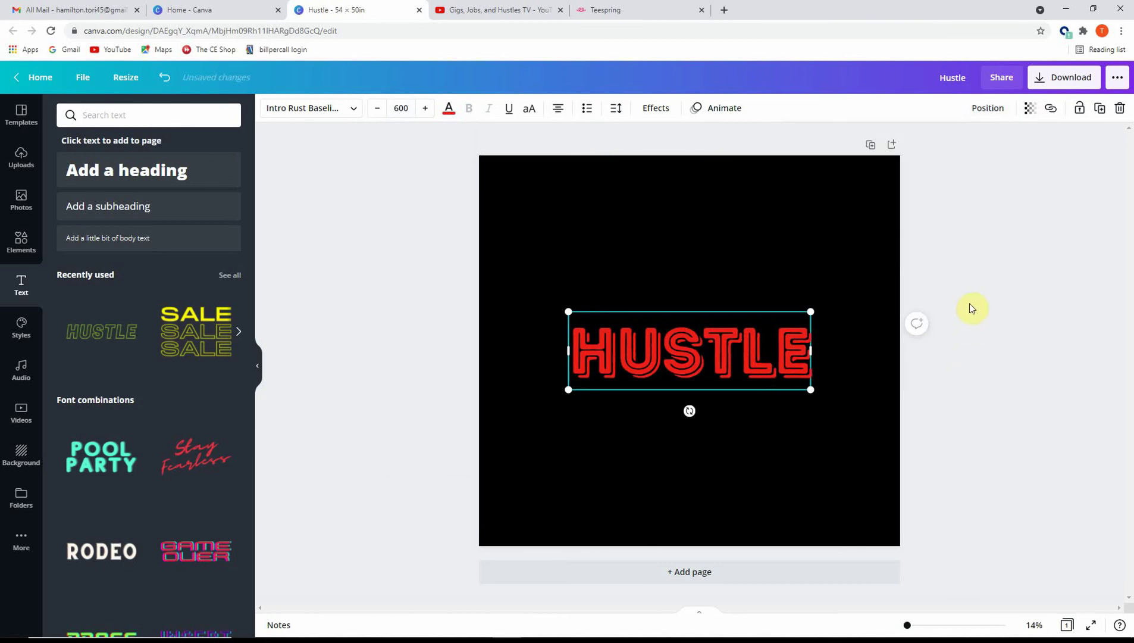
left_click(971, 286)
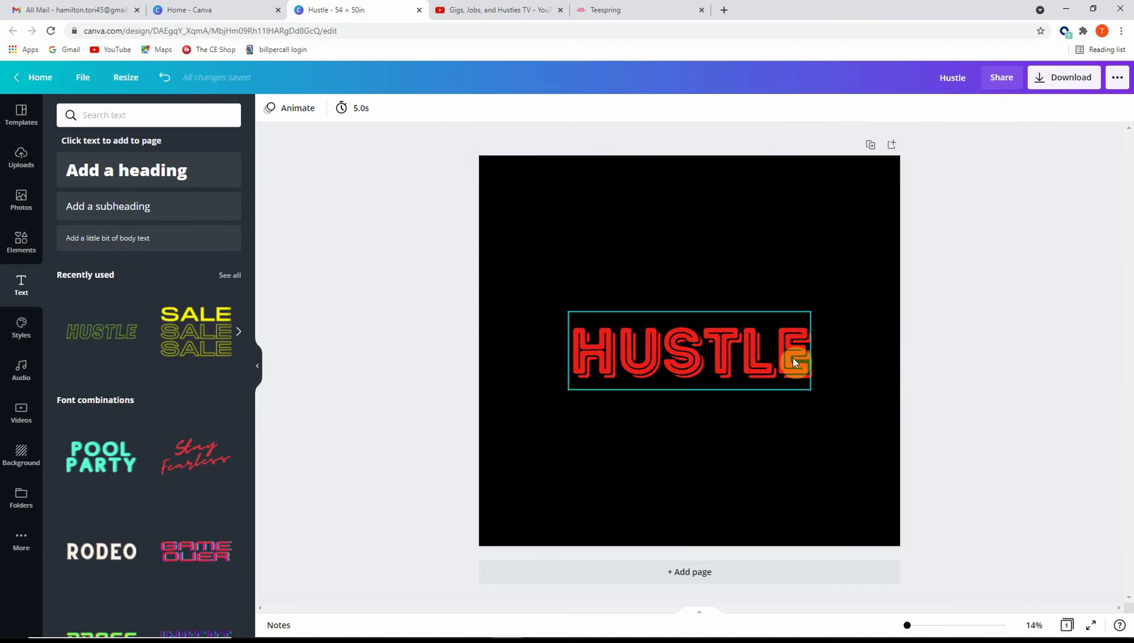
Download the finished HUSTLE design as a PNG at size 1
left_click(1040, 82)
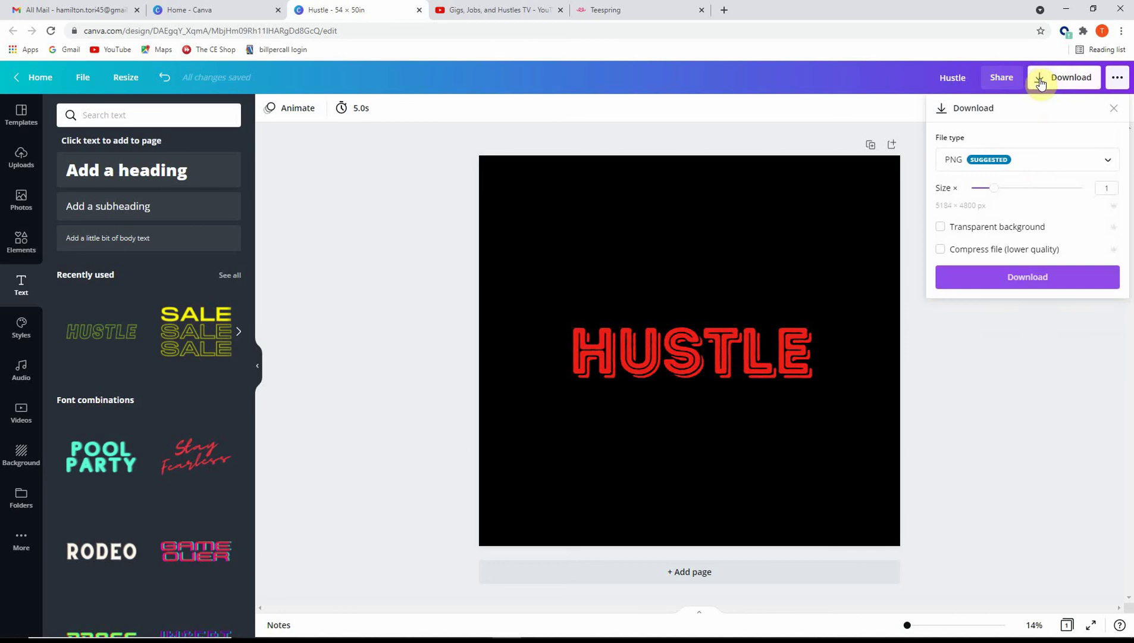
left_click(1022, 286)
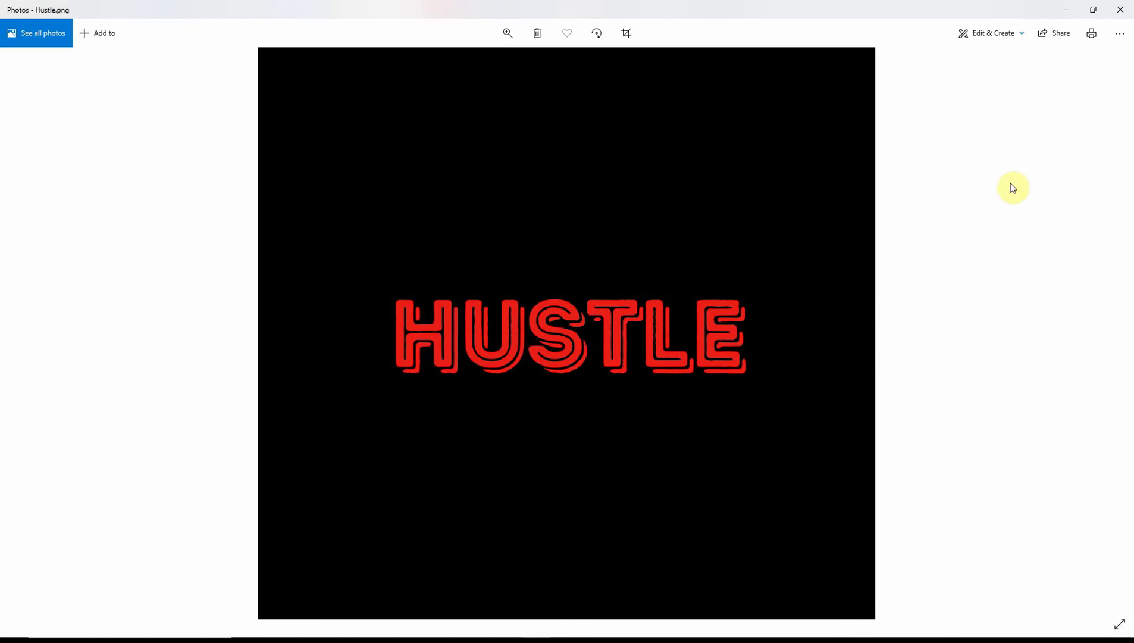
Save a PNG copy of the downloaded Hustle image under a new name in Documents, and return to the Canva design
left_click(1120, 35)
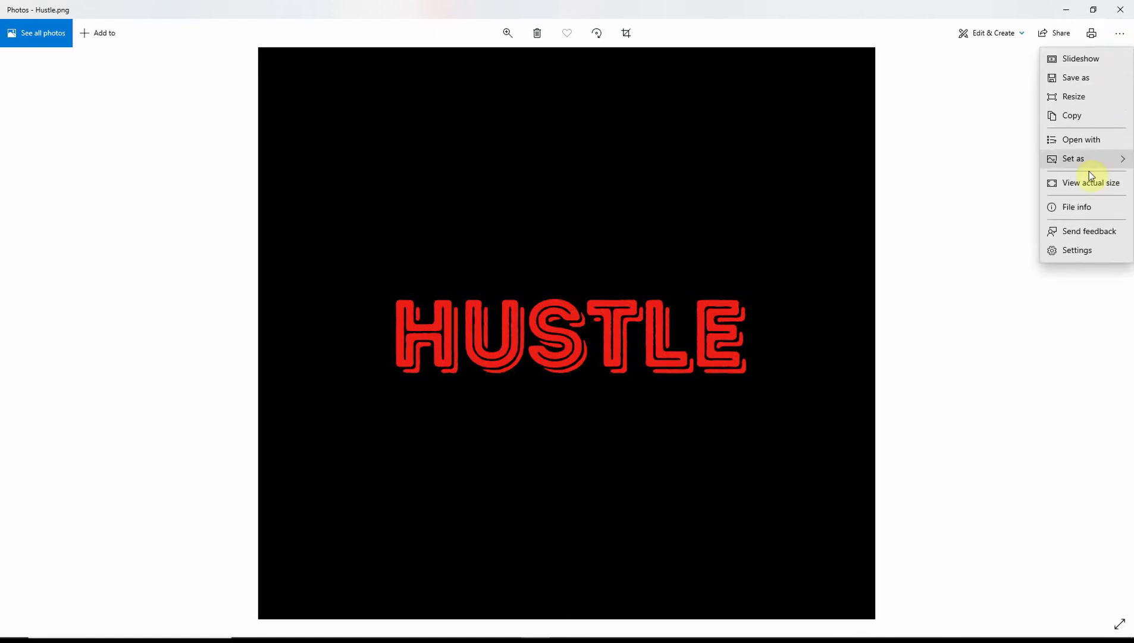
left_click(1085, 80)
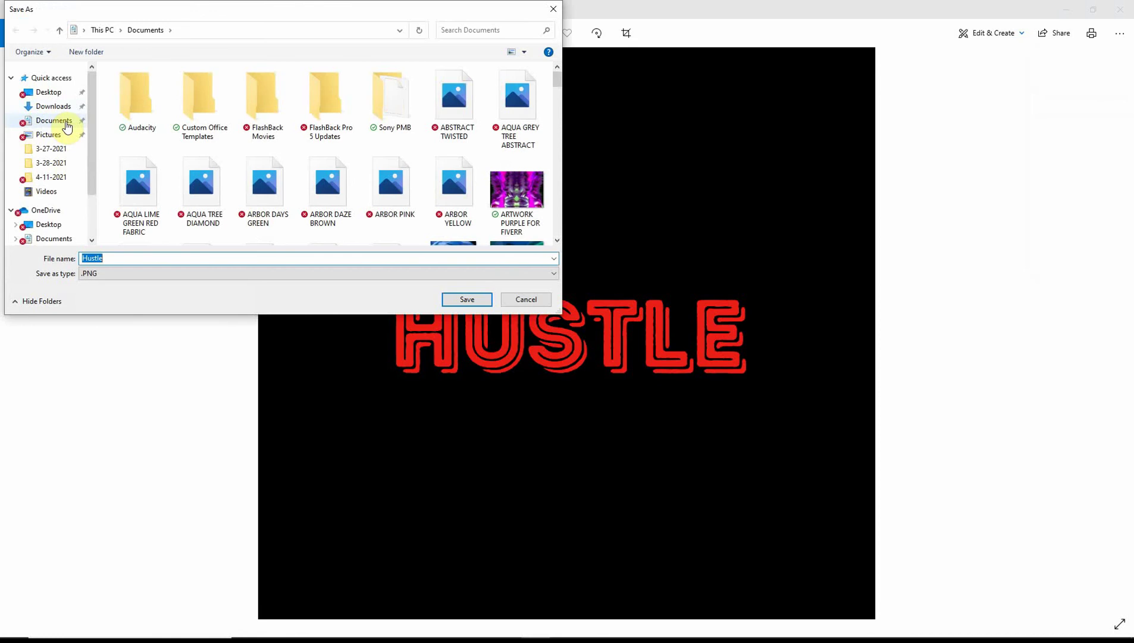
left_click(67, 123)
double_click(123, 264)
type("hust")
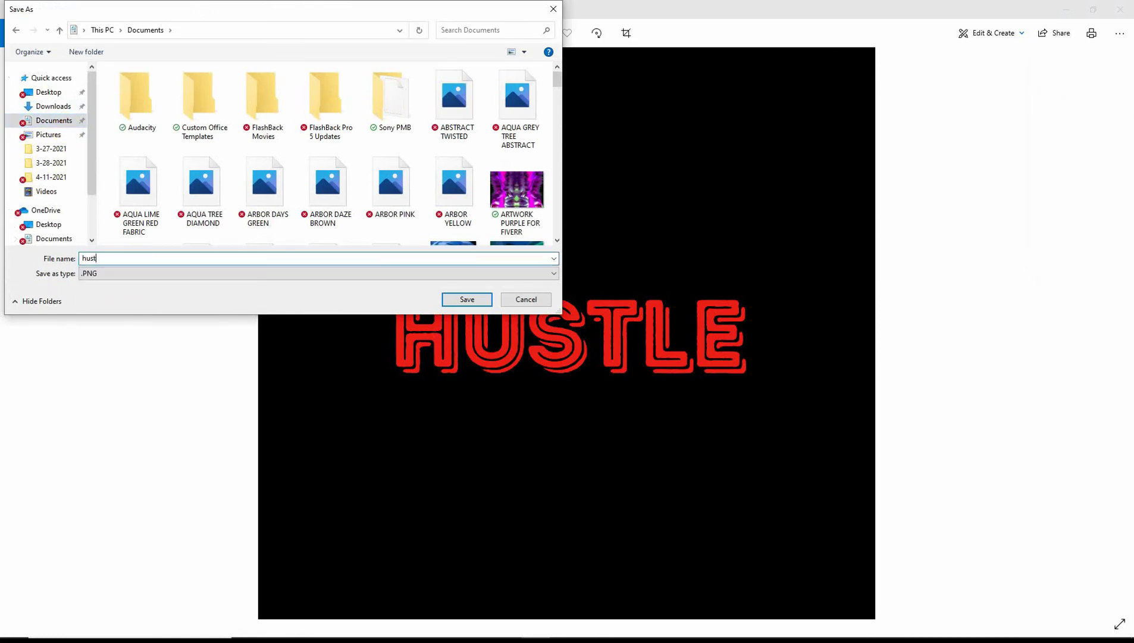
key("BackSpace")
key("BackSpace")
key("BackSpace")
type("HUST")
key("Return")
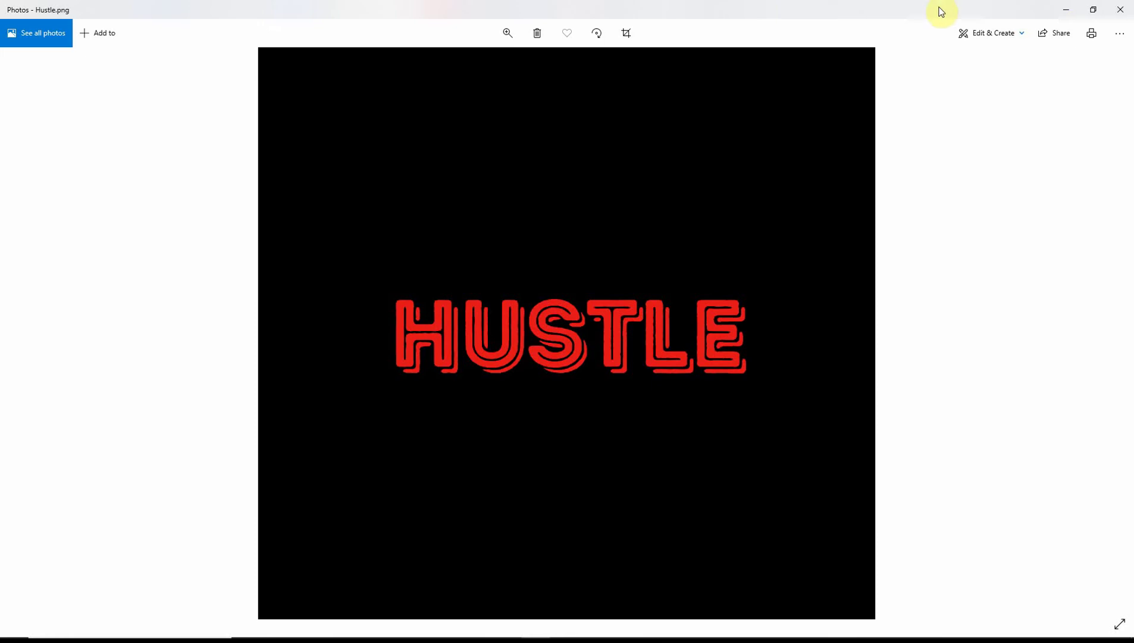
left_click(1120, 10)
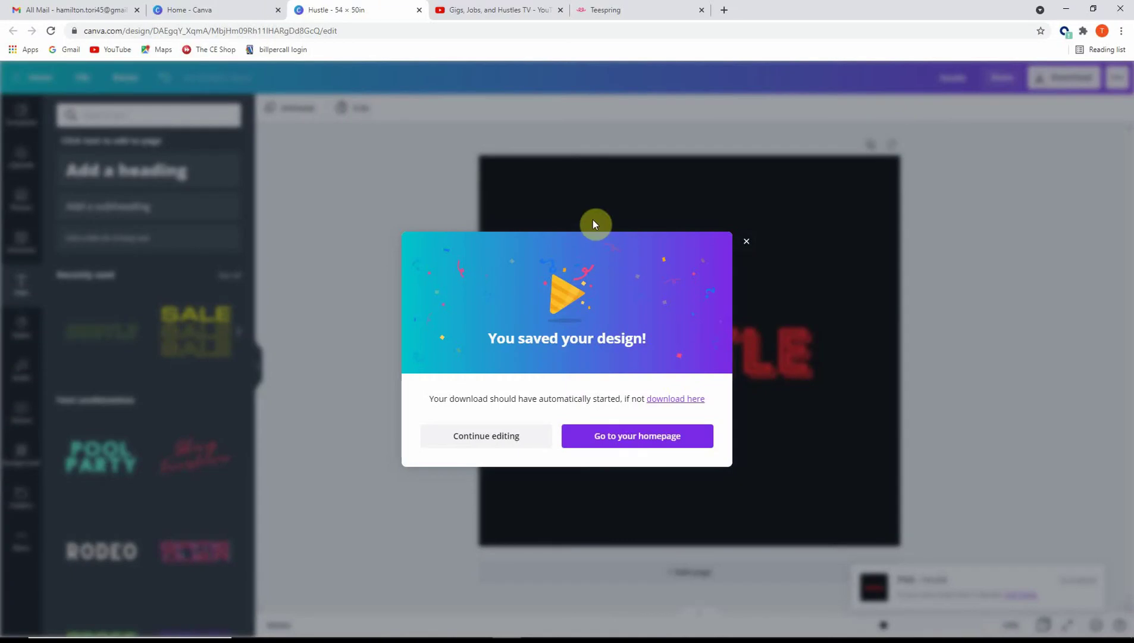
left_click(526, 440)
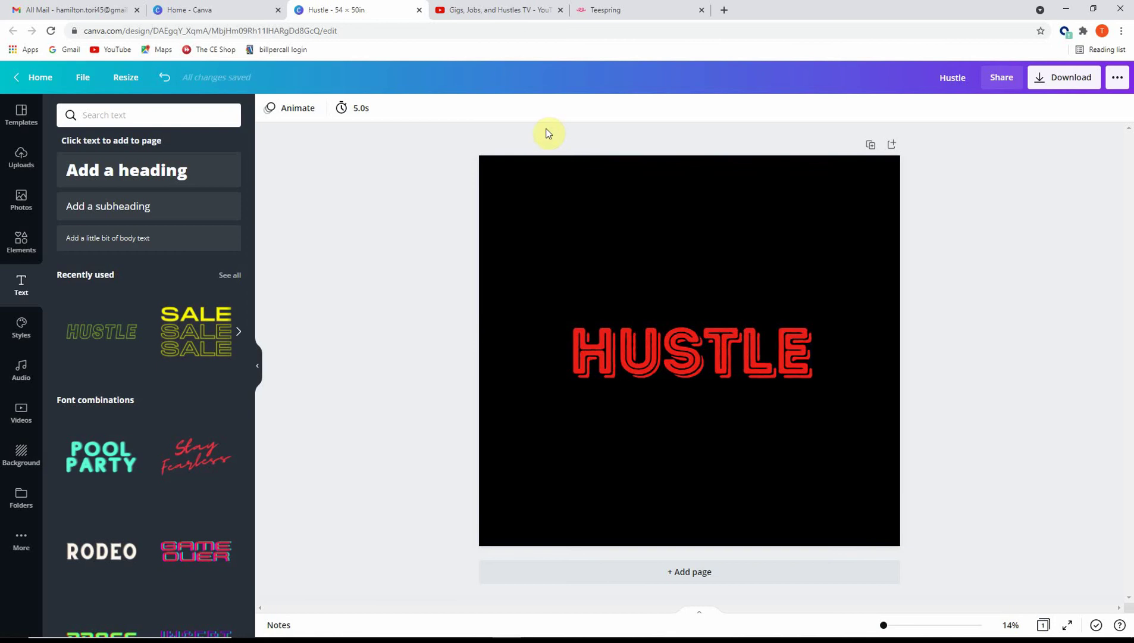
Switch to Teespring, log in with the Google account and dismiss the store upgrade announcement
left_click(626, 16)
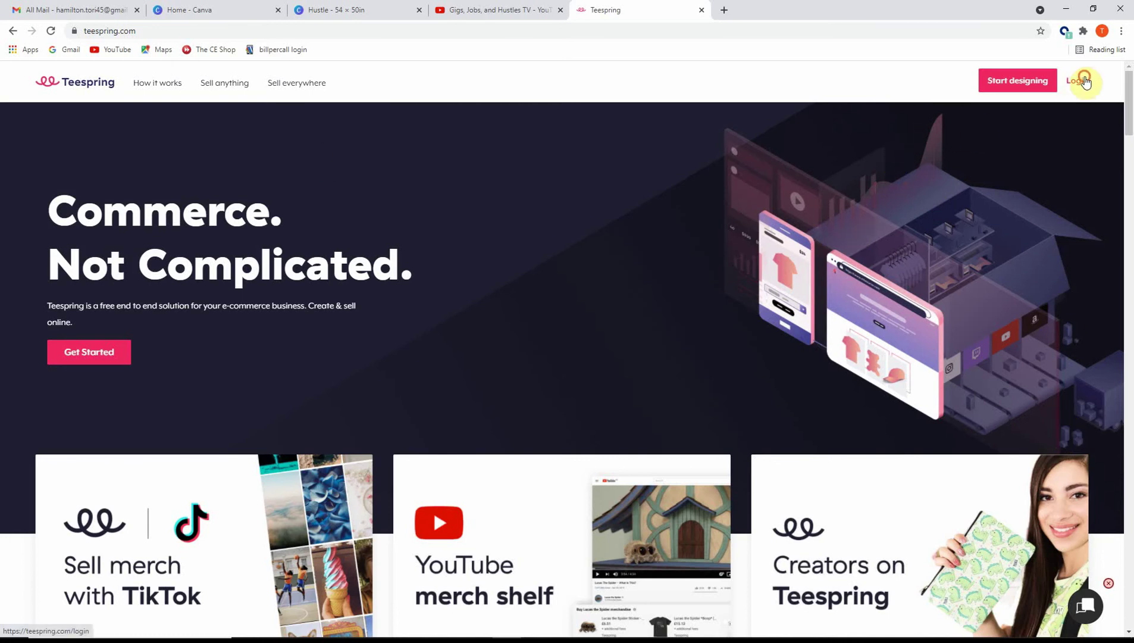
left_click(1084, 82)
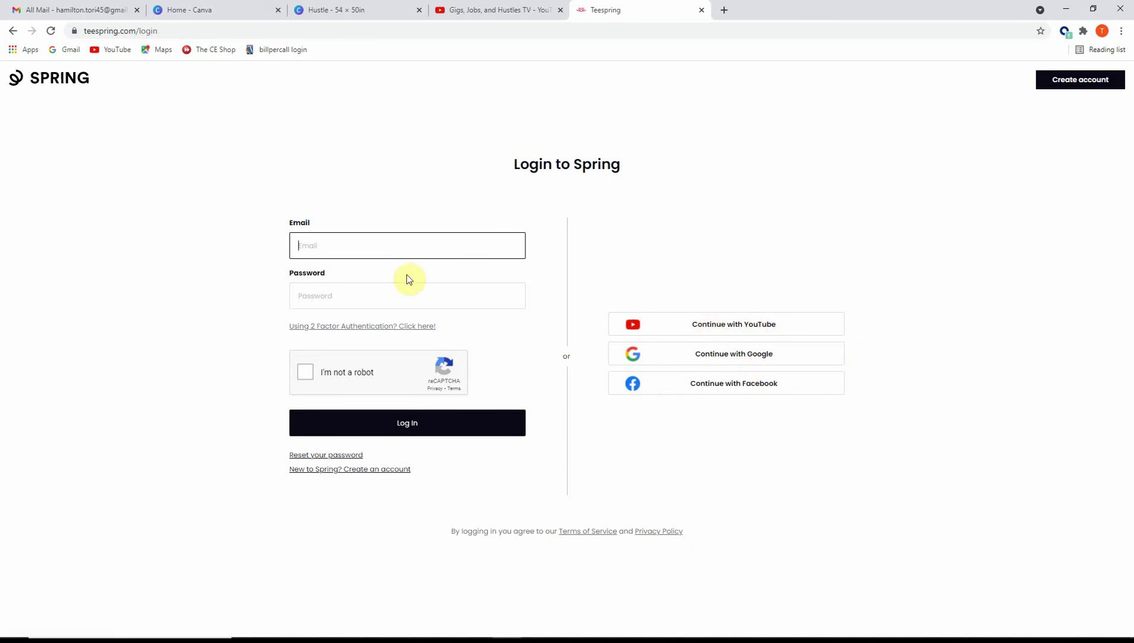
left_click(752, 359)
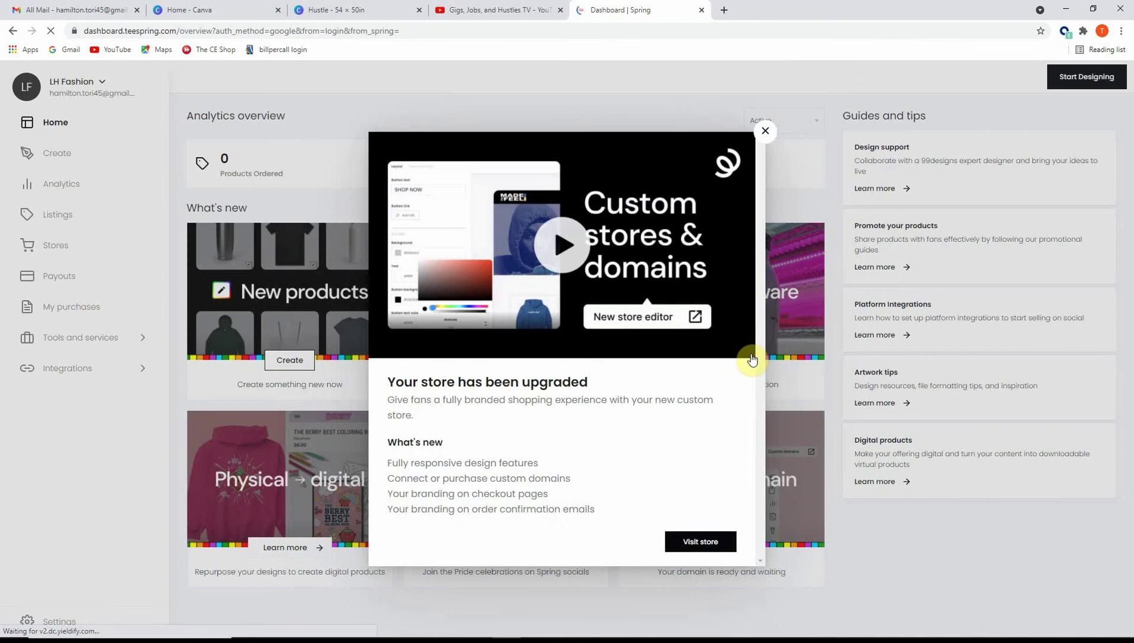
left_click(766, 131)
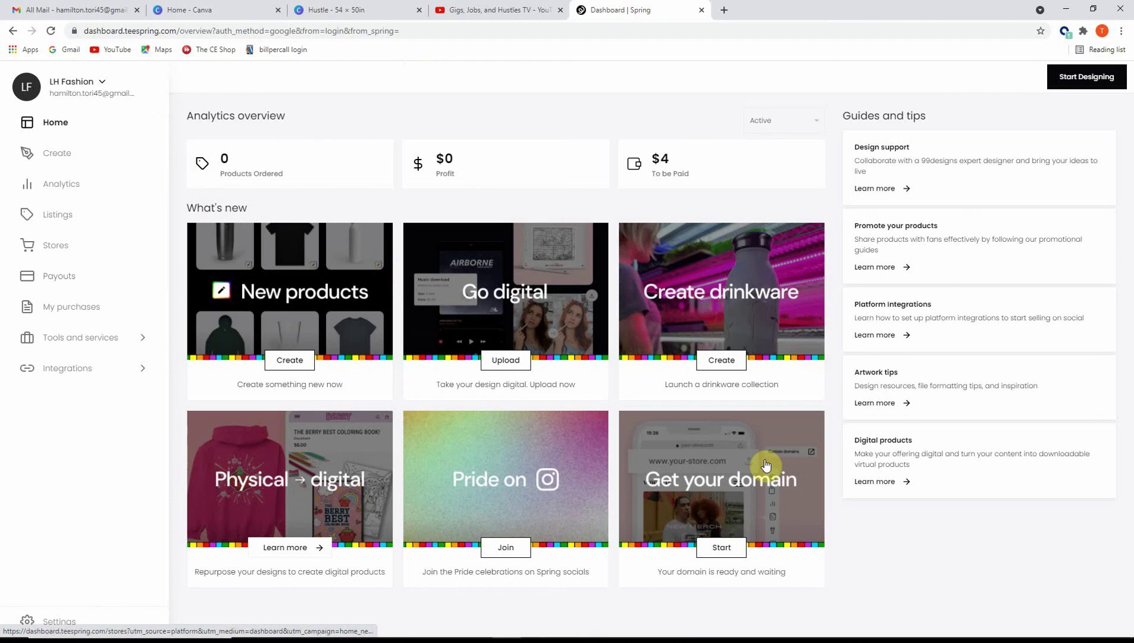
Start creating a new product and choose the 18" x 24" poster from the Home category for designing
left_click(59, 159)
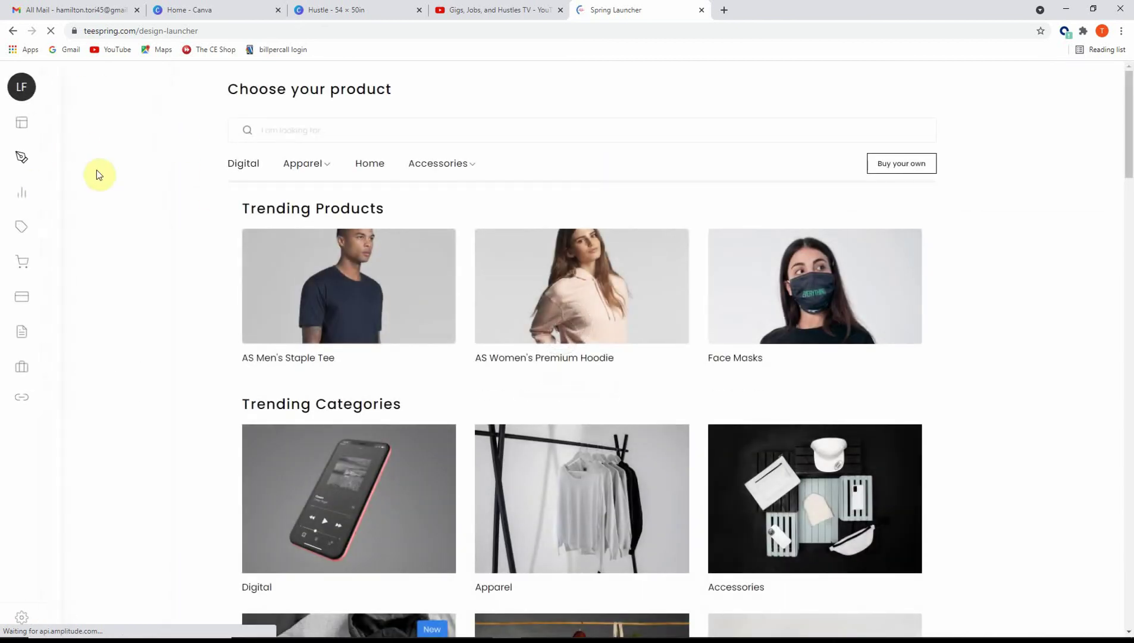
mouse_move(132, 169)
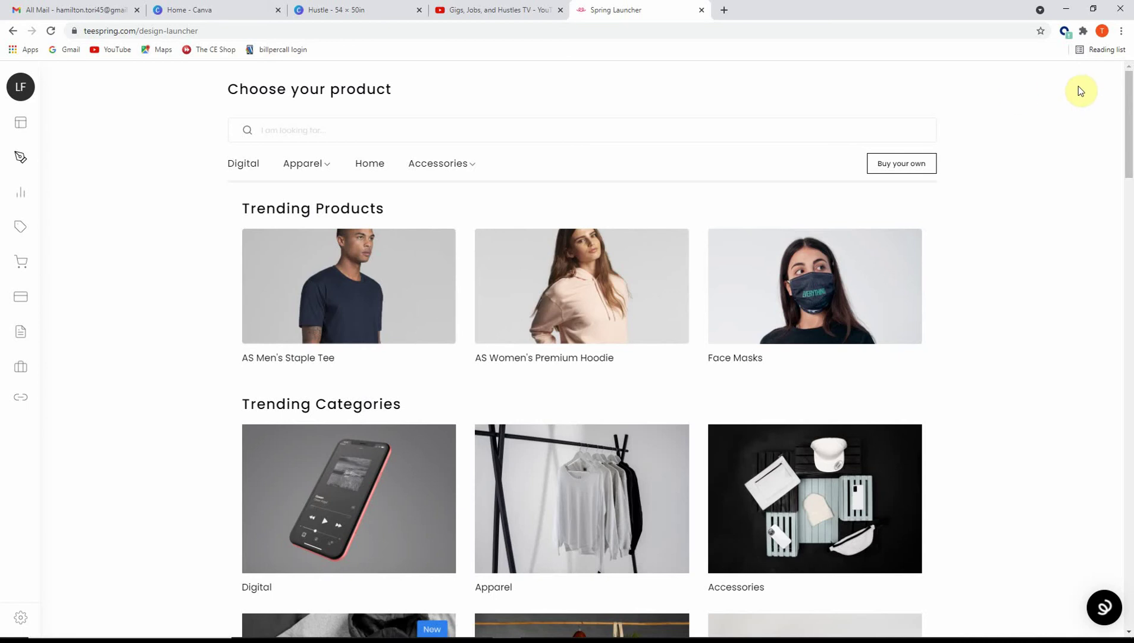
scroll(485, 321, "down", 2)
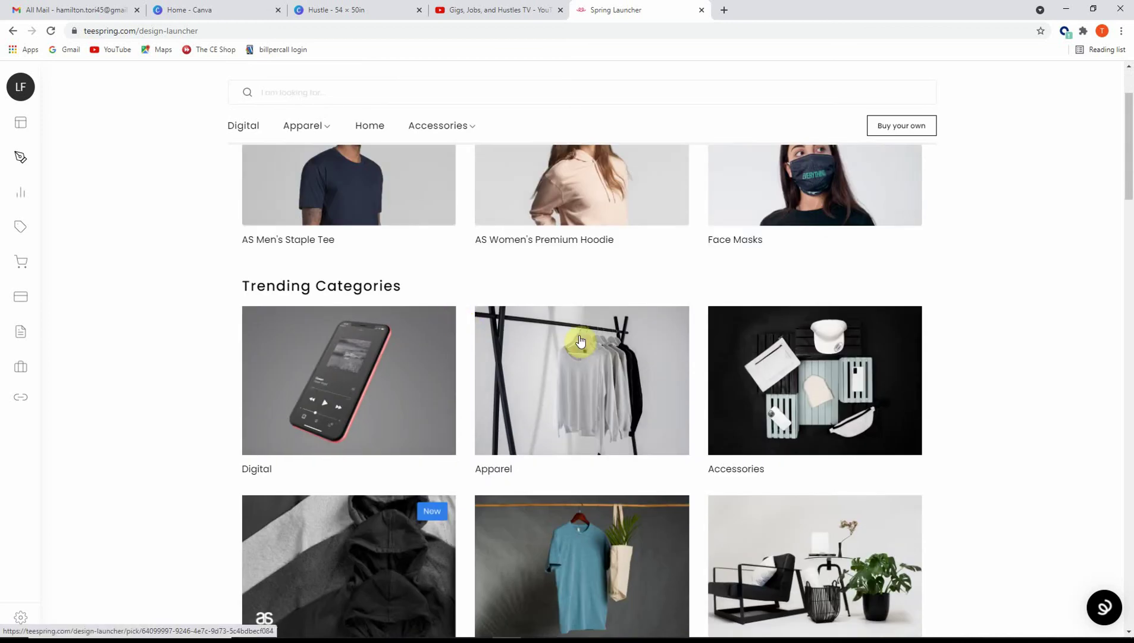
scroll(580, 340, "down", 5)
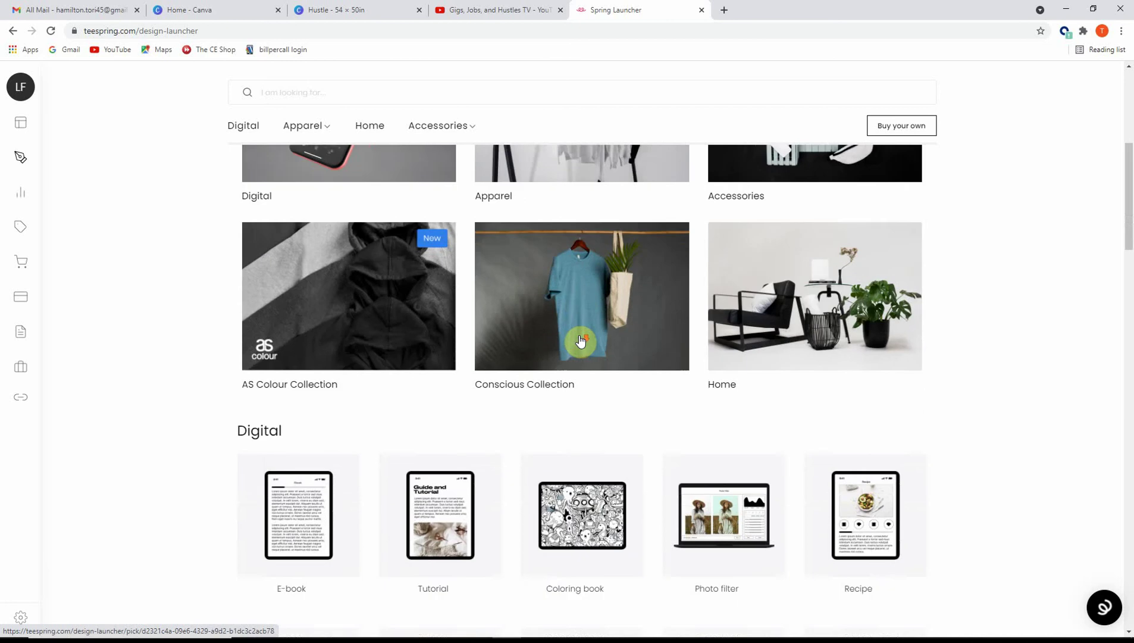
scroll(580, 340, "down", 1)
scroll(581, 341, "up", 3)
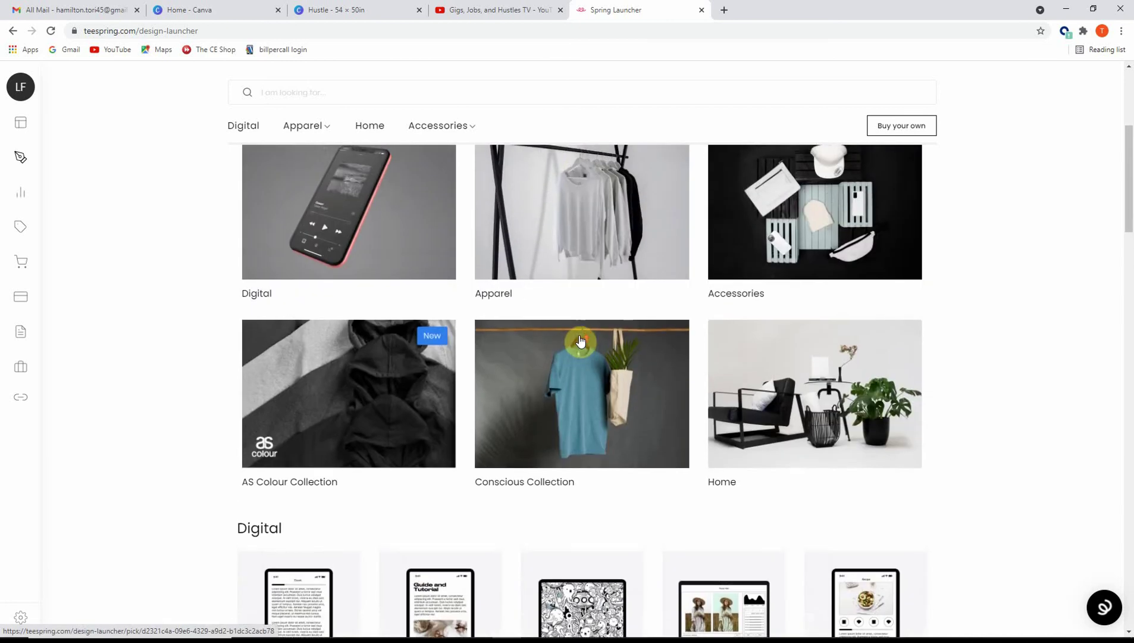
scroll(581, 340, "up", 5)
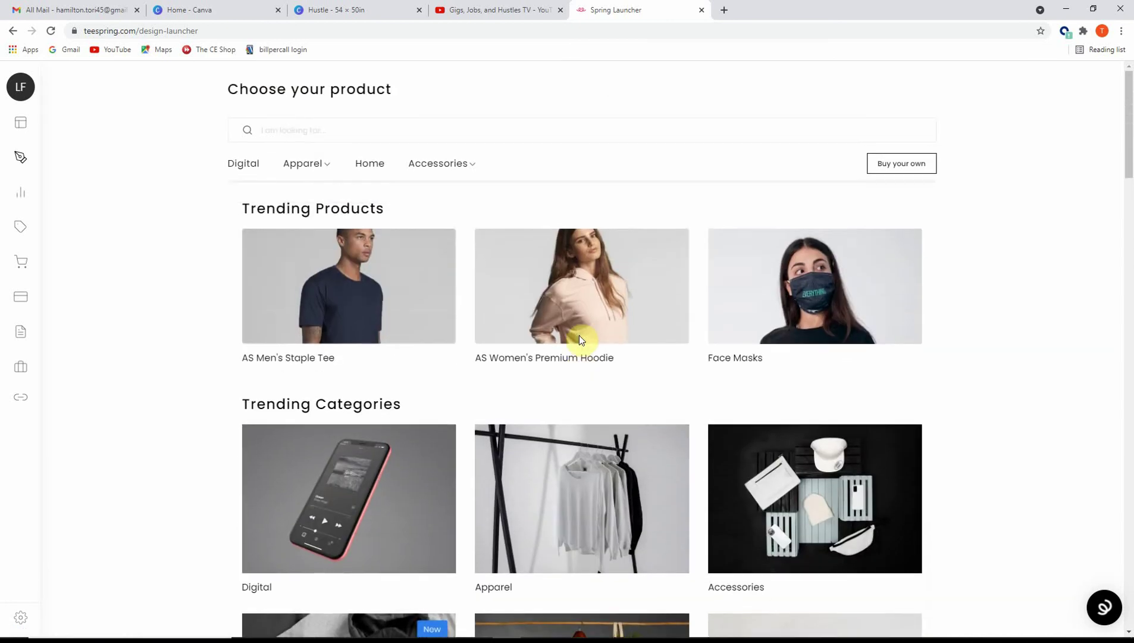
scroll(582, 339, "down", 1)
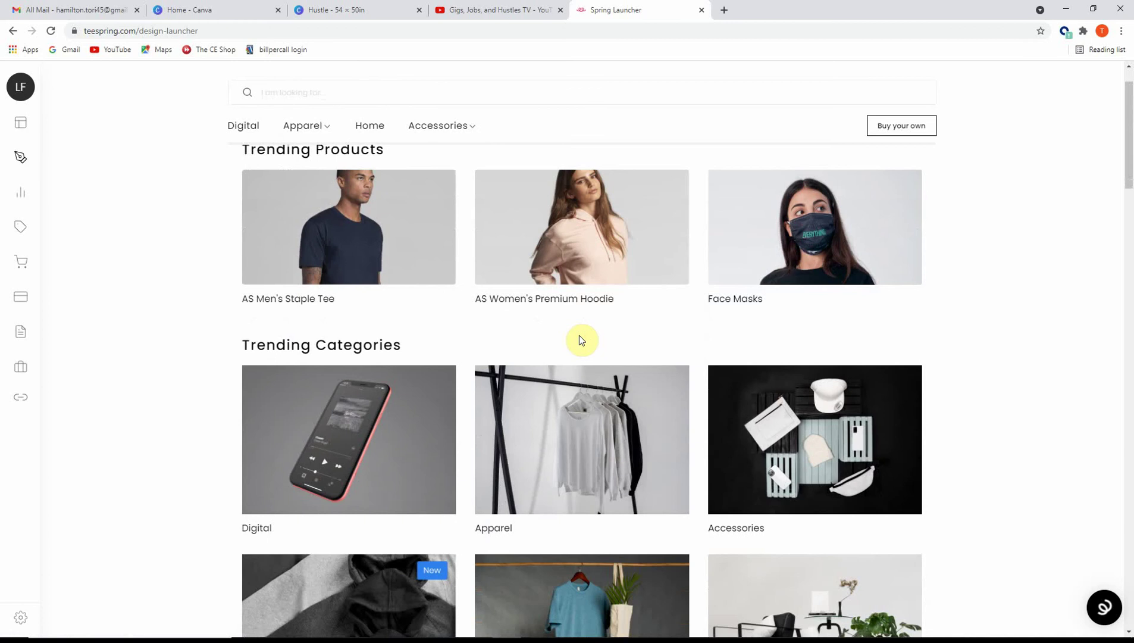
scroll(582, 341, "down", 4)
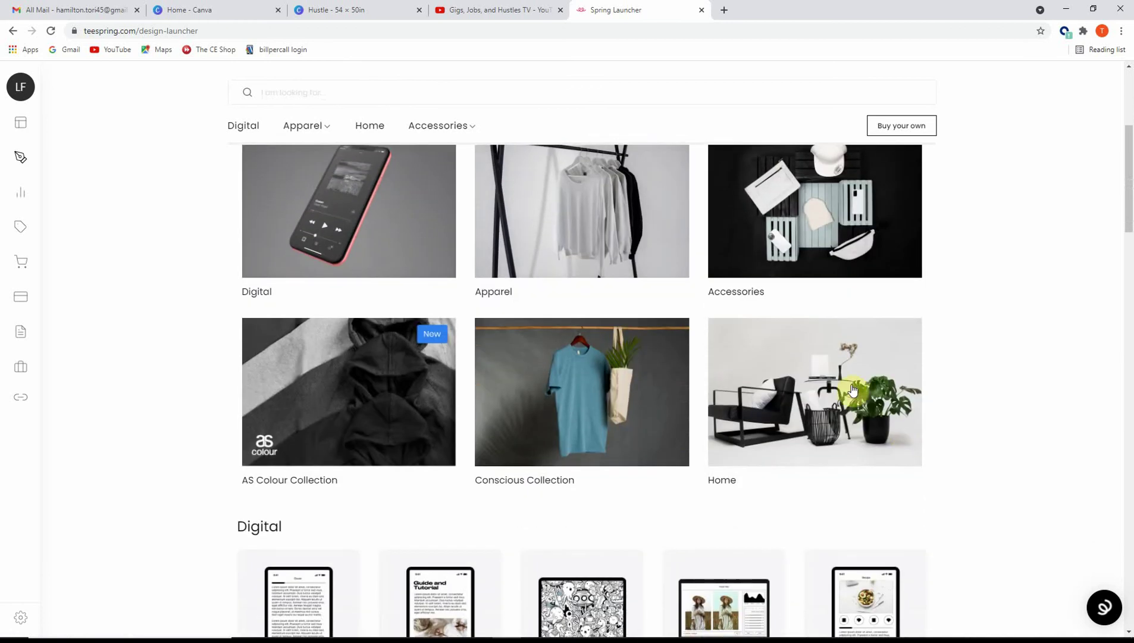
left_click(853, 390)
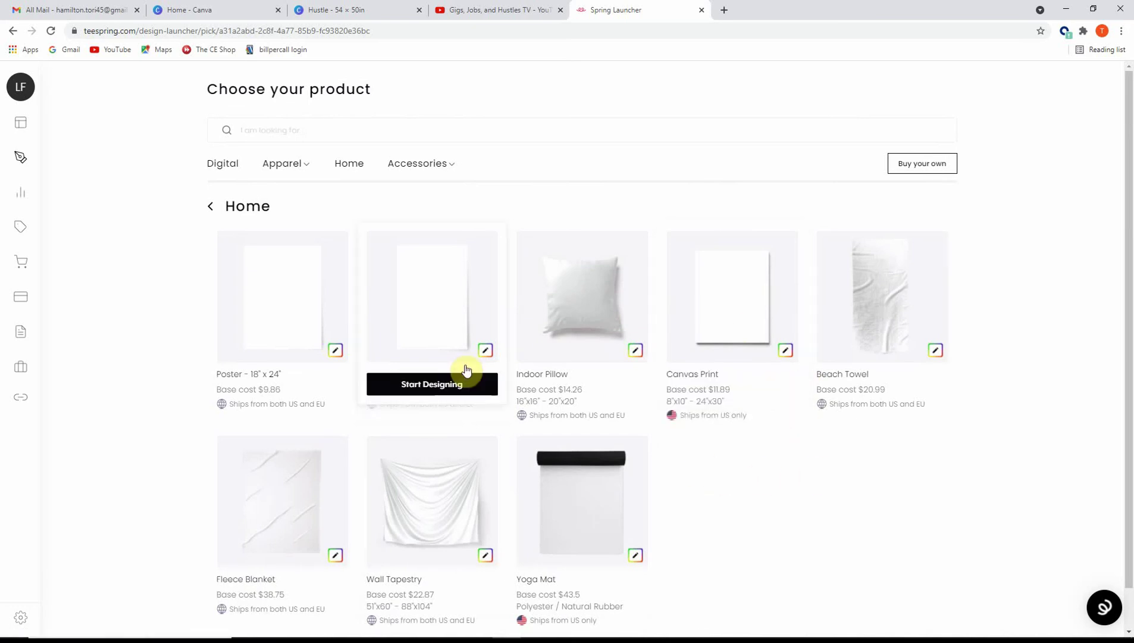
mouse_move(224, 387)
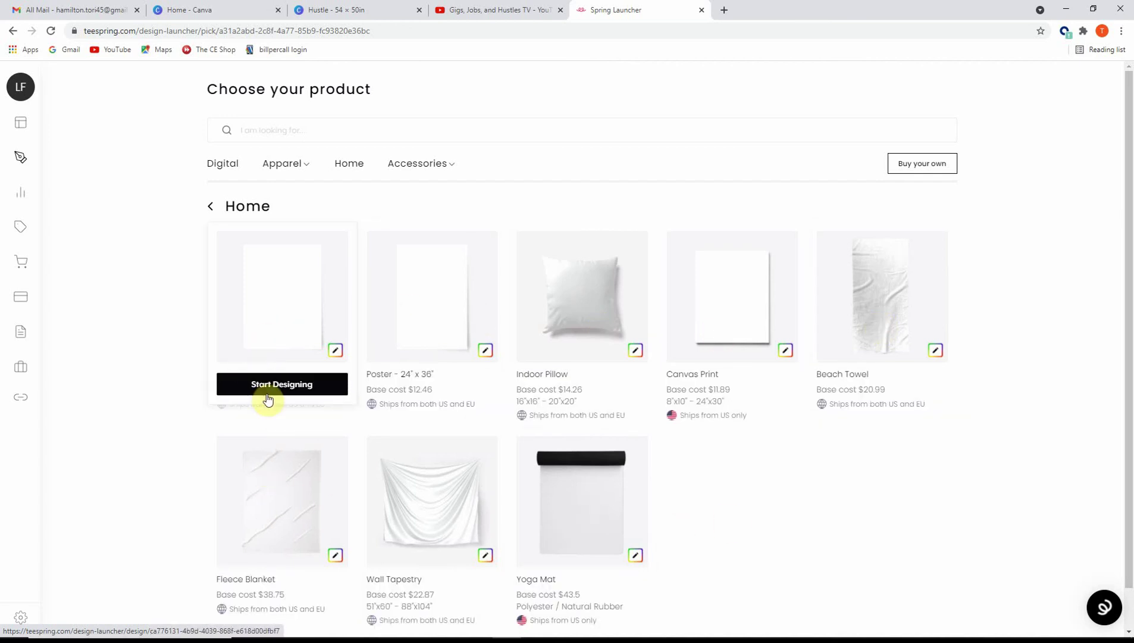
left_click(297, 392)
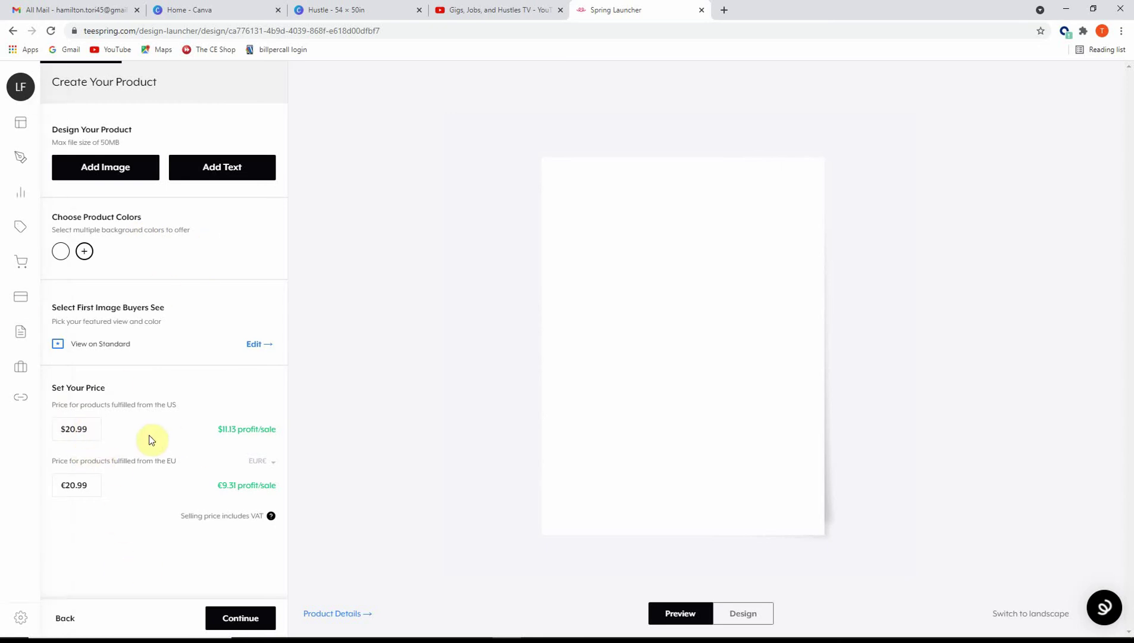
Set the poster's selling price for products fulfilled from the US to $19.99
left_click_drag(91, 429, 40, 439)
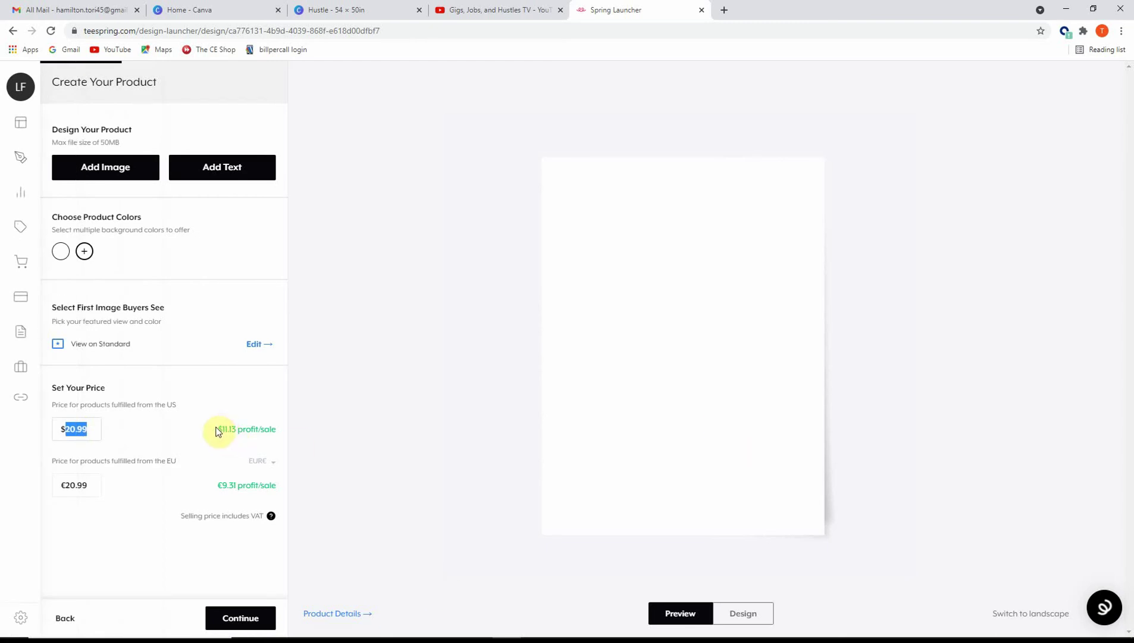
left_click_drag(216, 431, 277, 433)
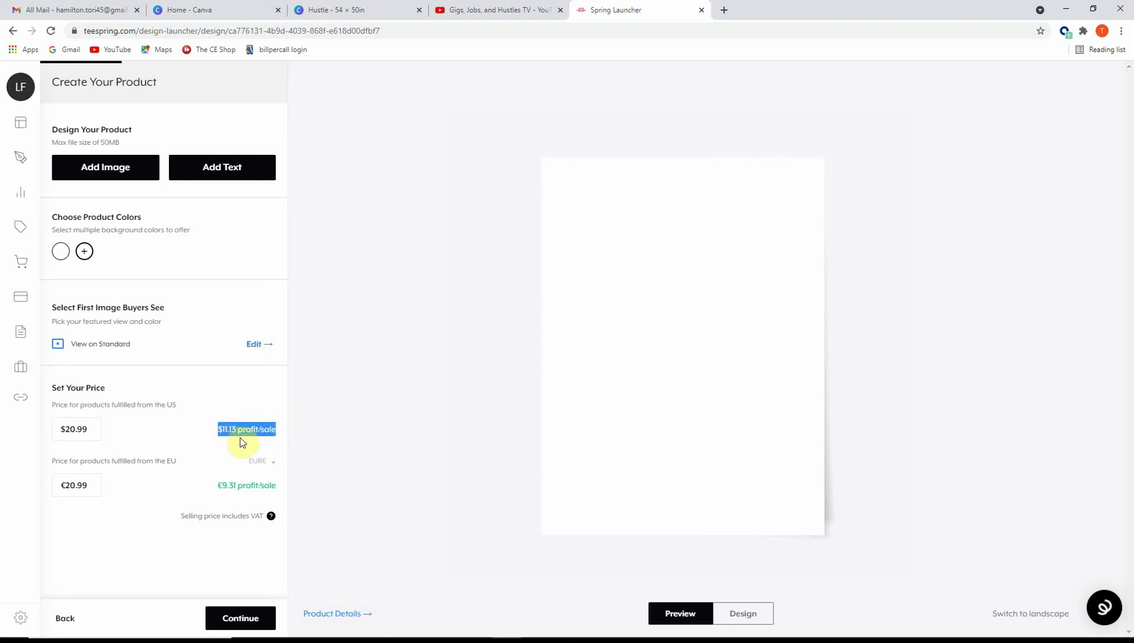
left_click(81, 433)
double_click(98, 429)
type("19.99")
left_click(705, 288)
Add the HUSTLE TSHIRT image from the Documents folder to the 18" x 24" poster and preview it
left_click(125, 170)
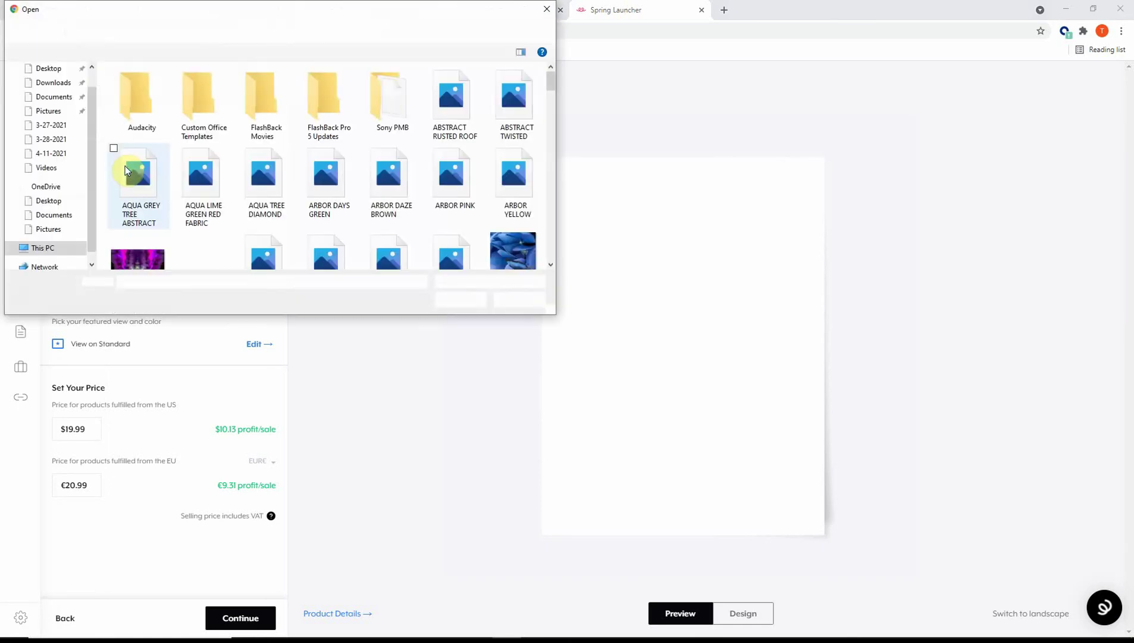
scroll(436, 177, "down", 10)
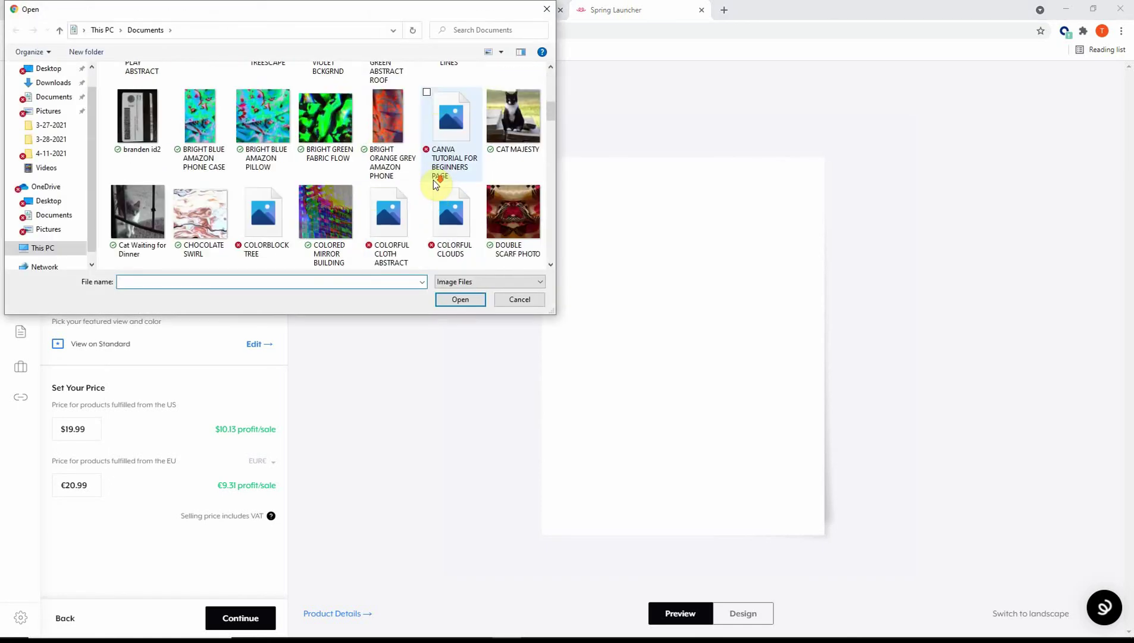
left_click(60, 99)
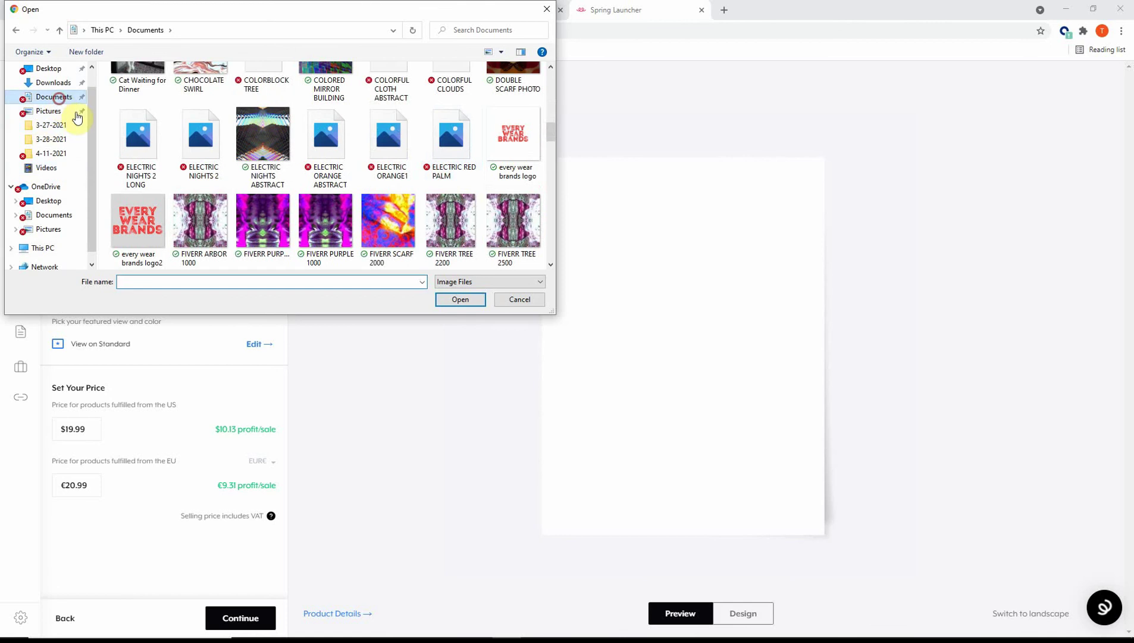
scroll(392, 182, "down", 5)
scroll(391, 182, "down", 15)
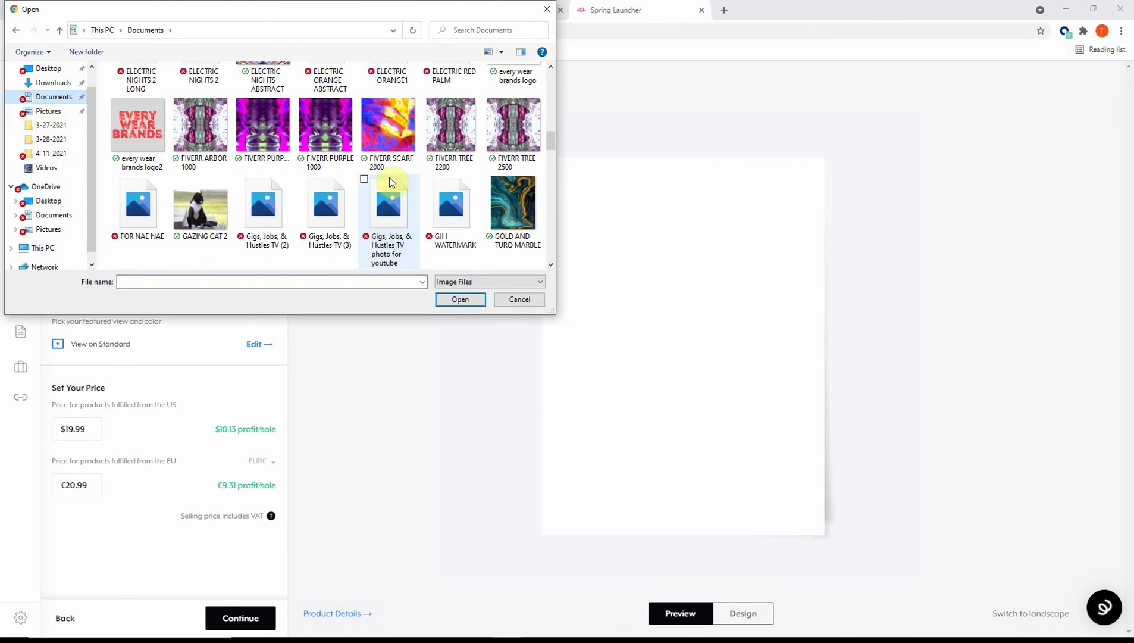
scroll(391, 182, "up", 4)
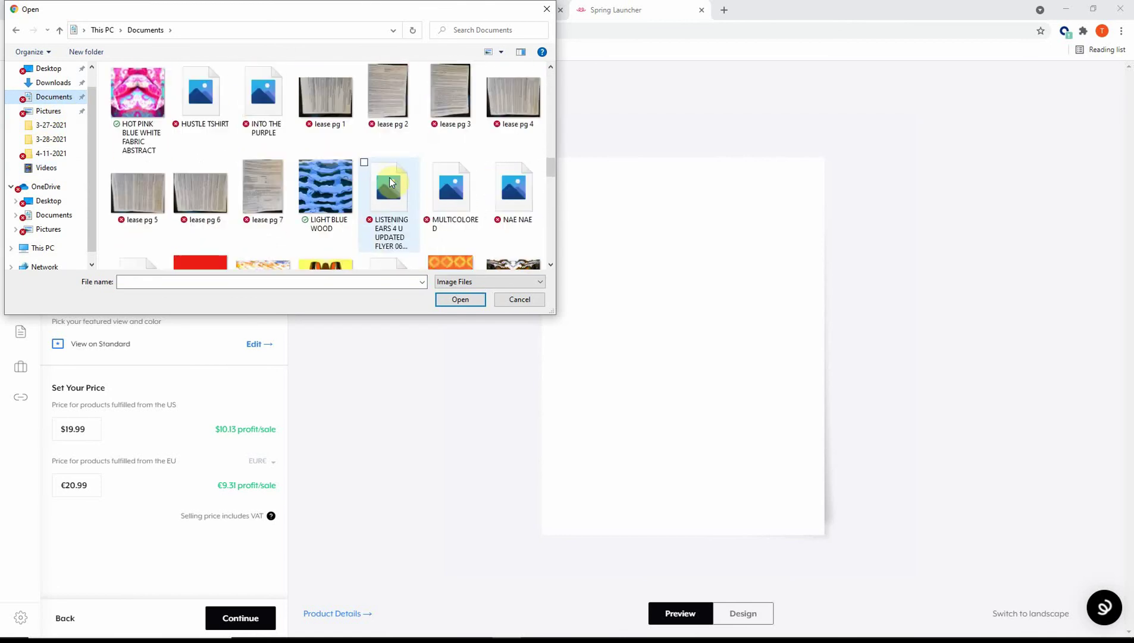
scroll(389, 177, "down", 1)
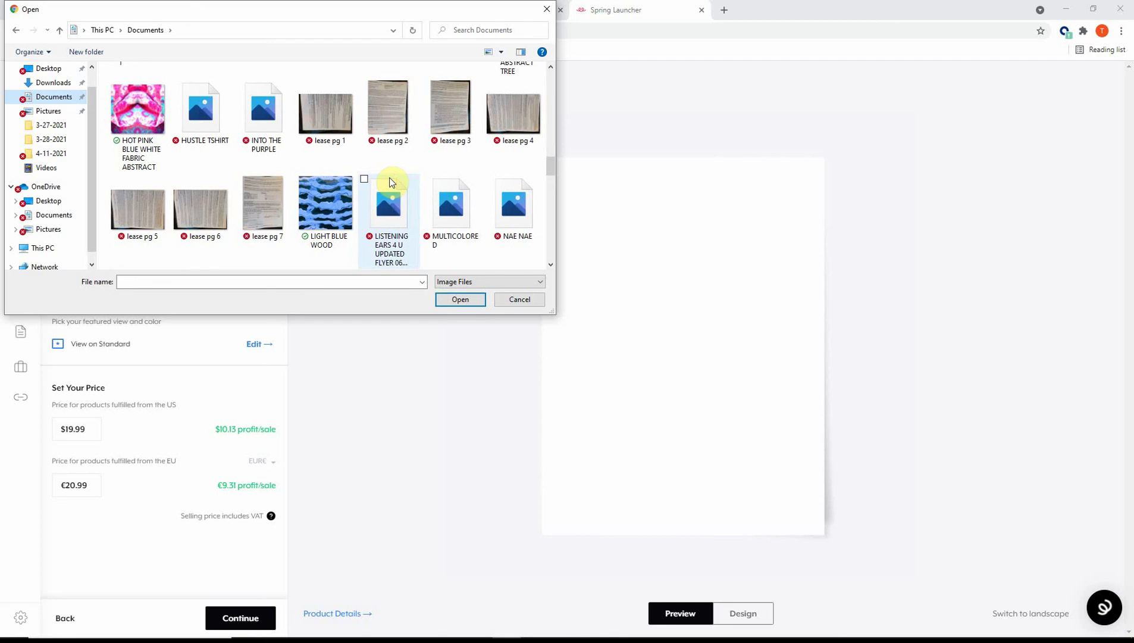
left_click(208, 119)
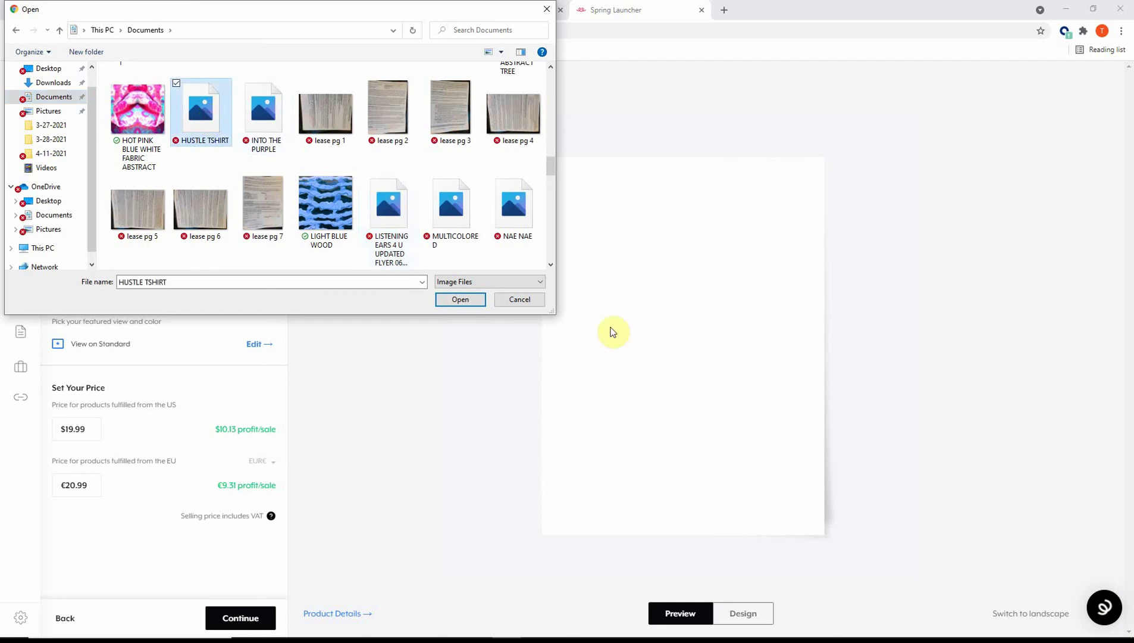
left_click(462, 301)
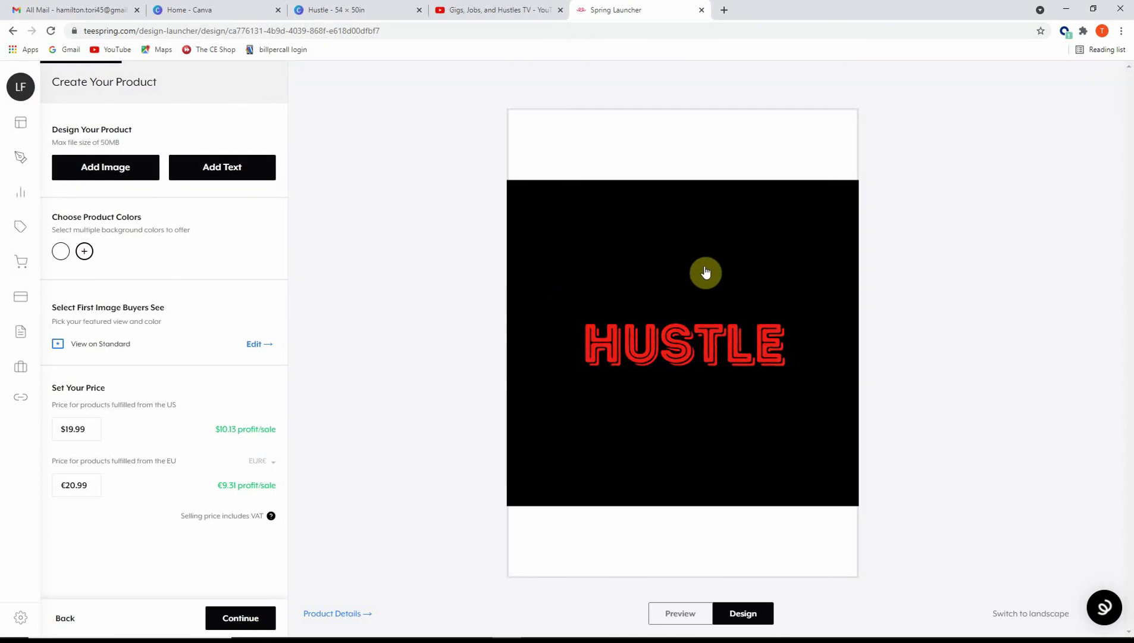
left_click(680, 613)
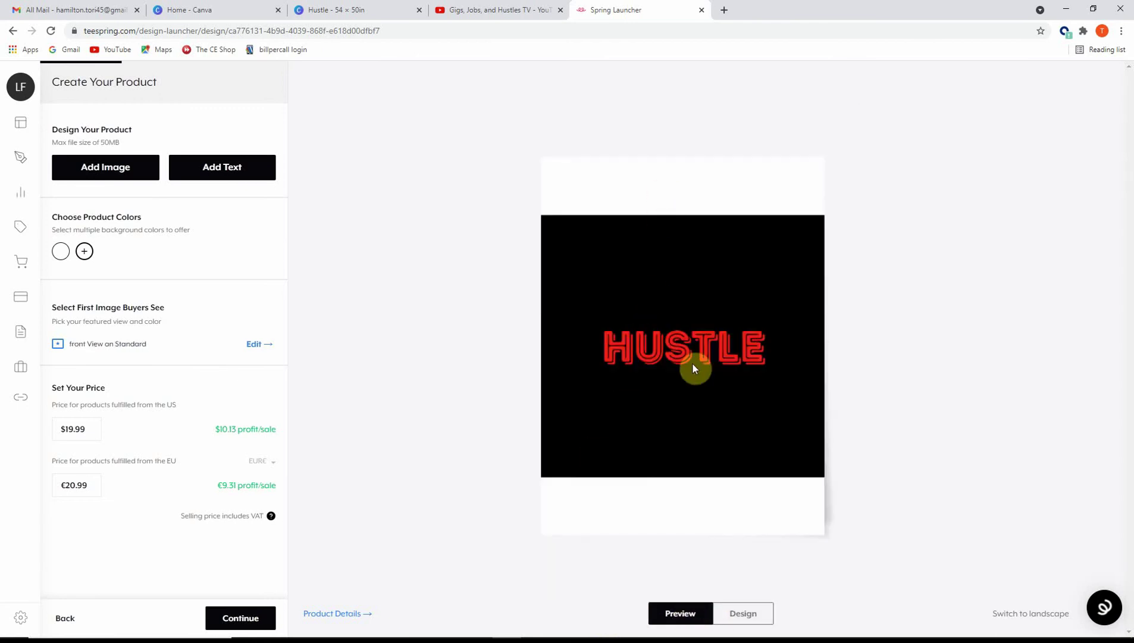
left_click(748, 618)
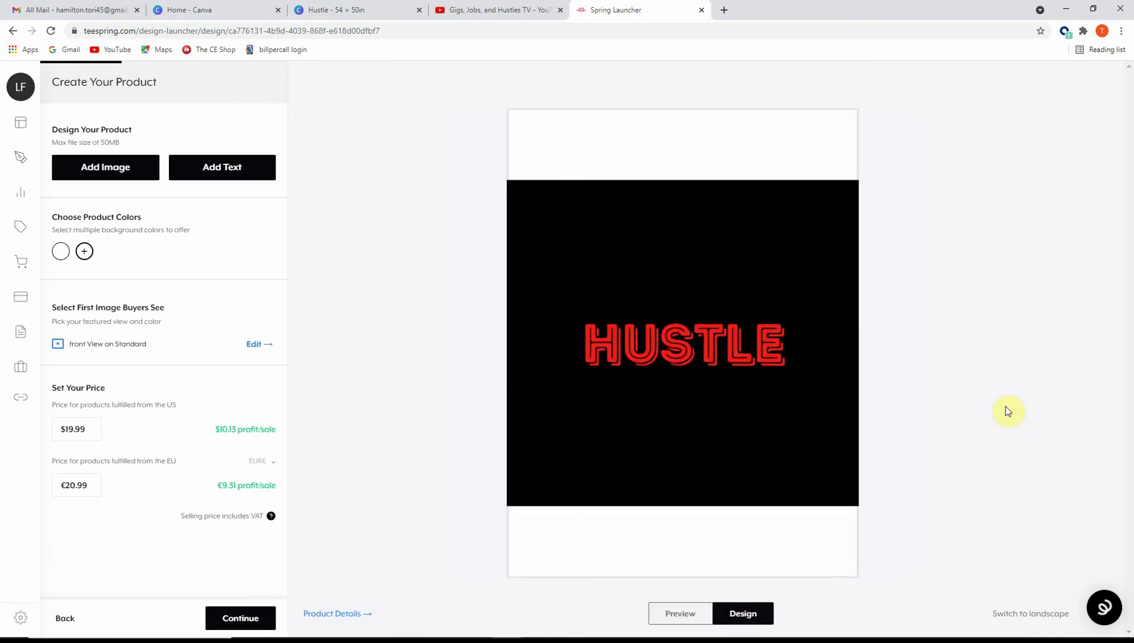
Enlarge and reposition the HUSTLE artwork until its black background covers the whole poster with the text centred, and preview it
left_click(727, 452)
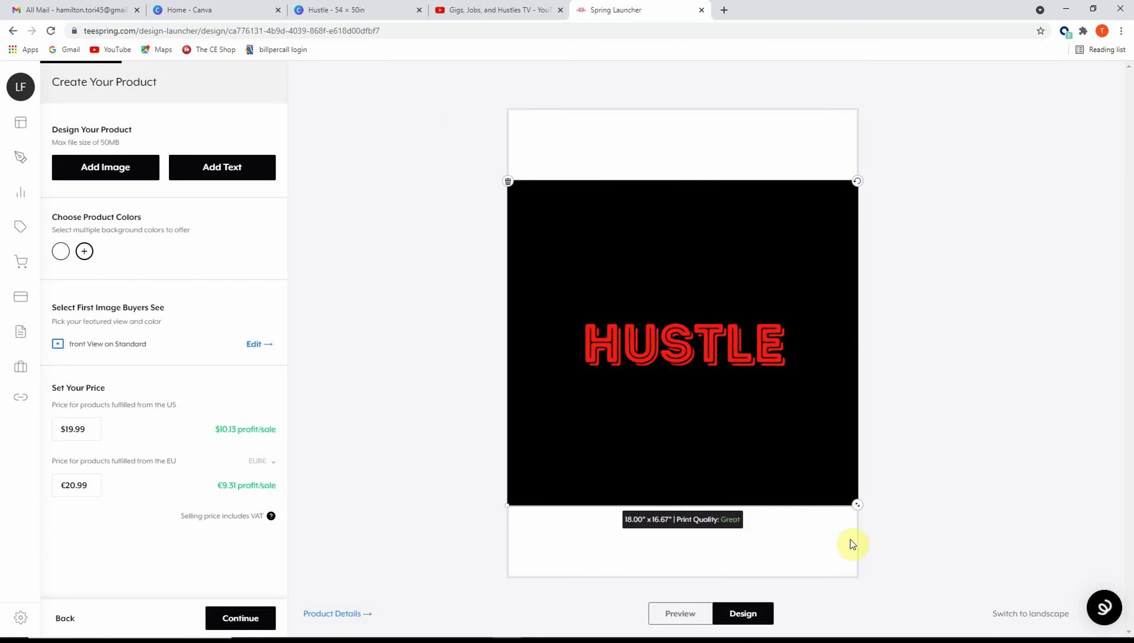
left_click_drag(859, 507, 885, 578)
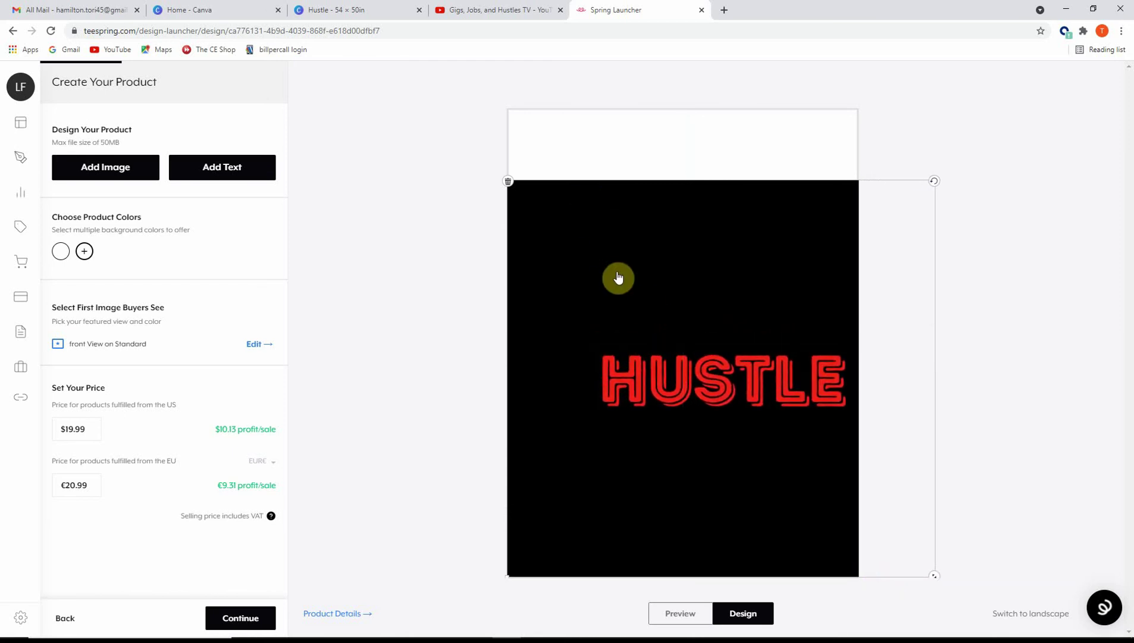
left_click_drag(617, 276, 579, 272)
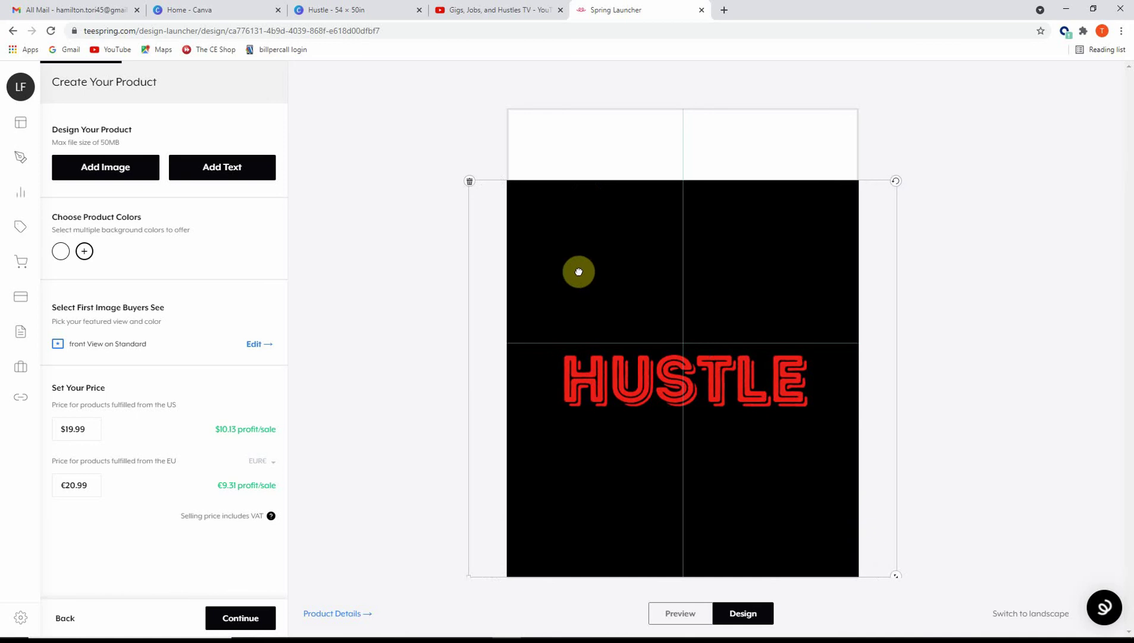
left_click_drag(666, 253, 655, 205)
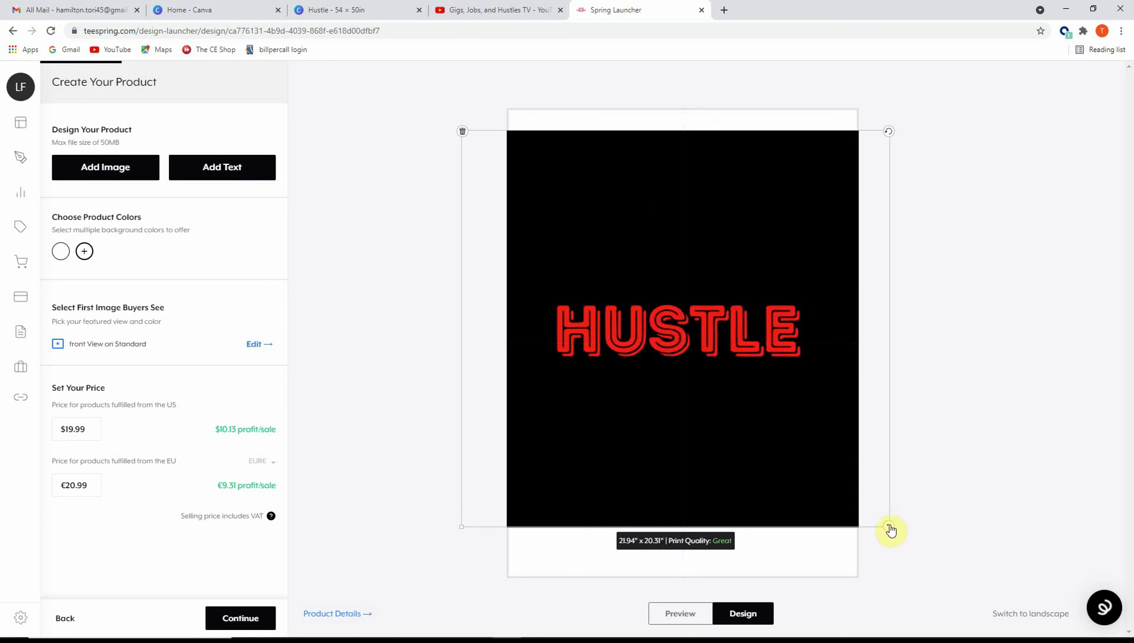
left_click_drag(890, 529, 901, 573)
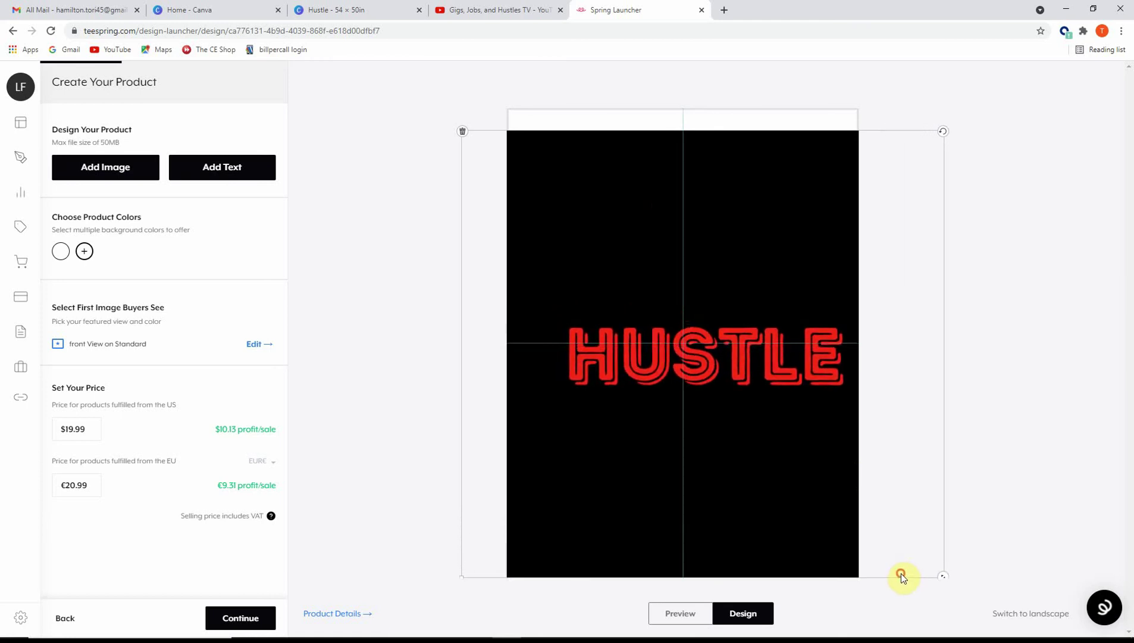
left_click_drag(738, 407, 715, 383)
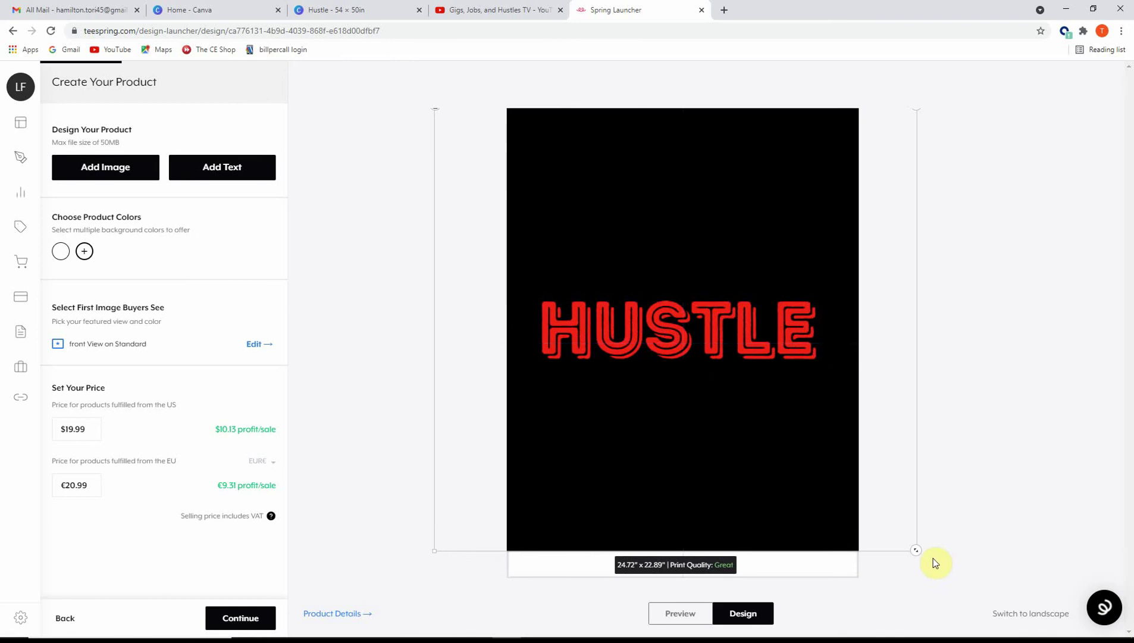
left_click_drag(917, 551, 930, 580)
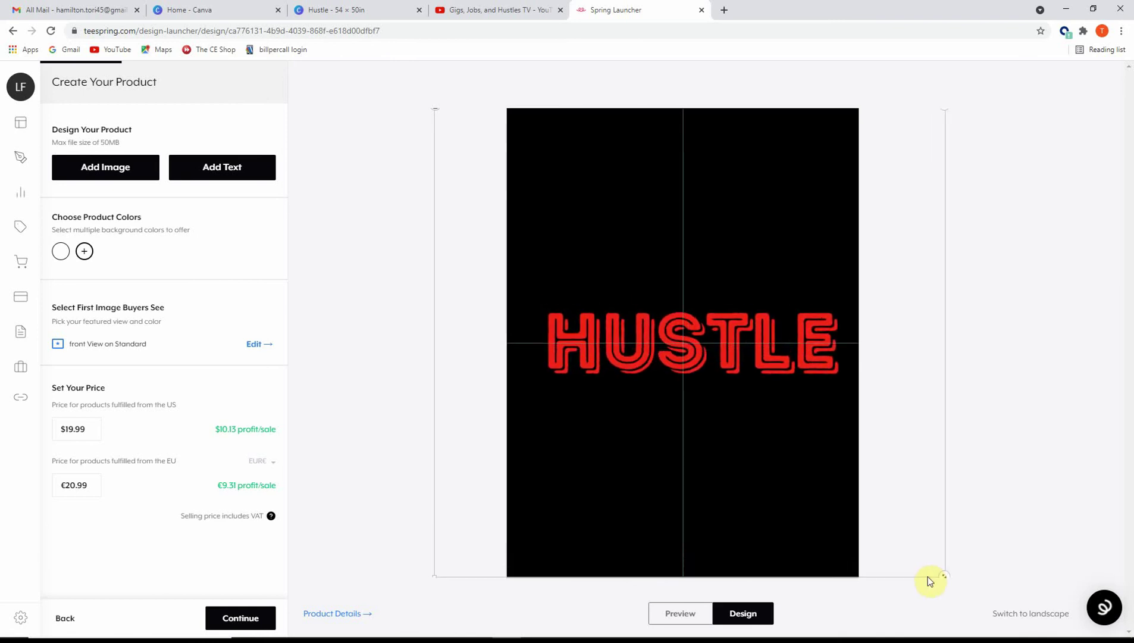
left_click_drag(717, 344, 676, 317)
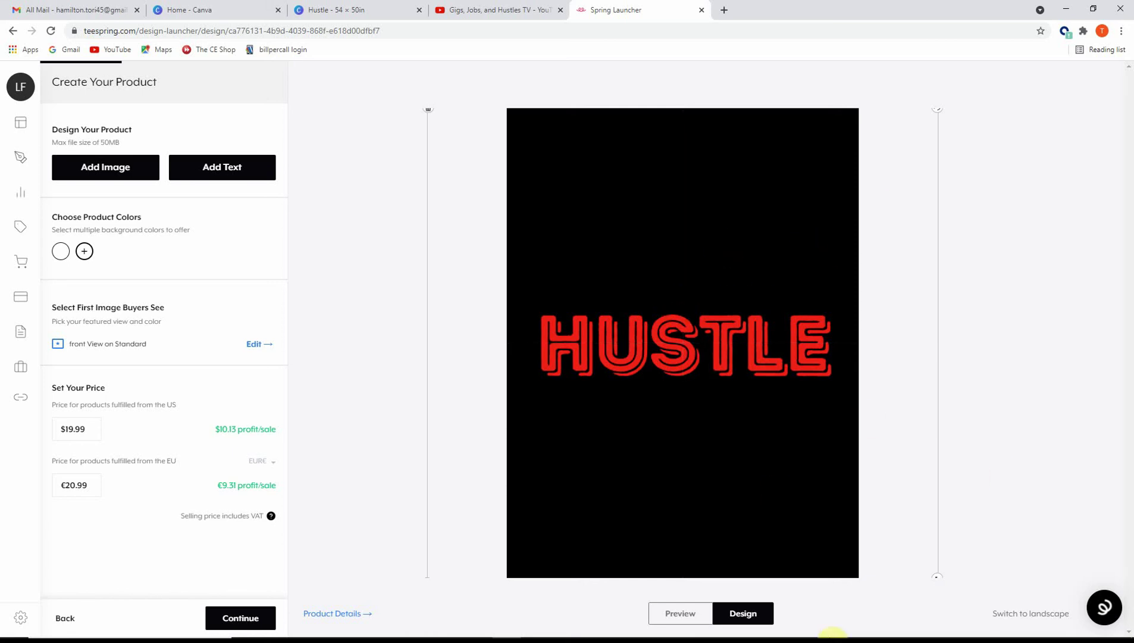
left_click(693, 616)
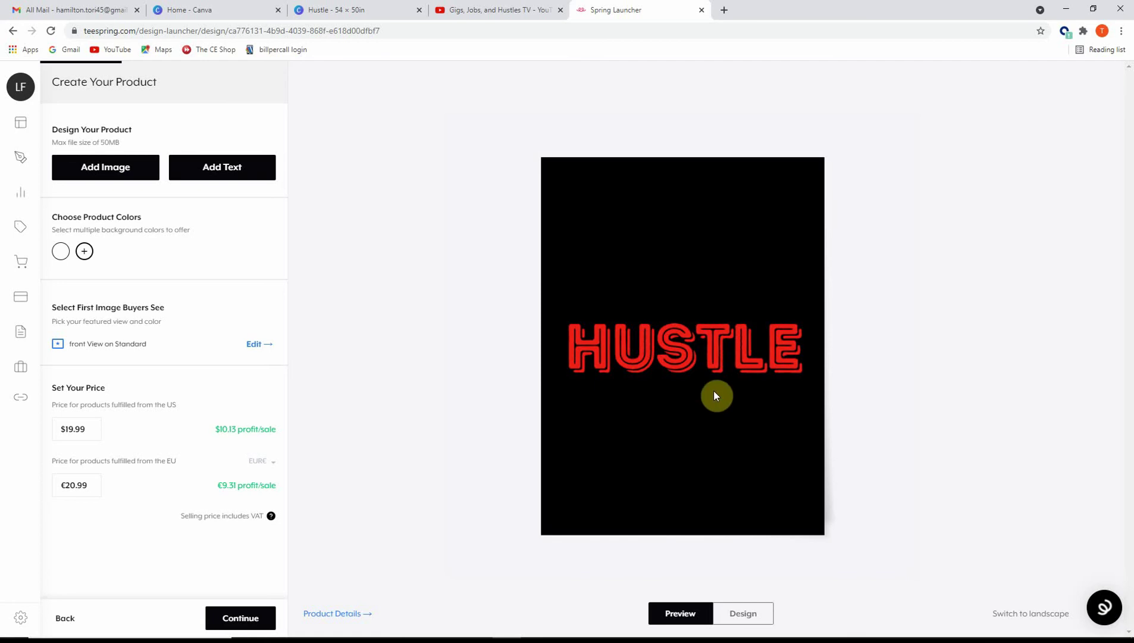
Continue to the additional products, edit the 24" x 36" poster and set its US selling price to $19.99
left_click(241, 619)
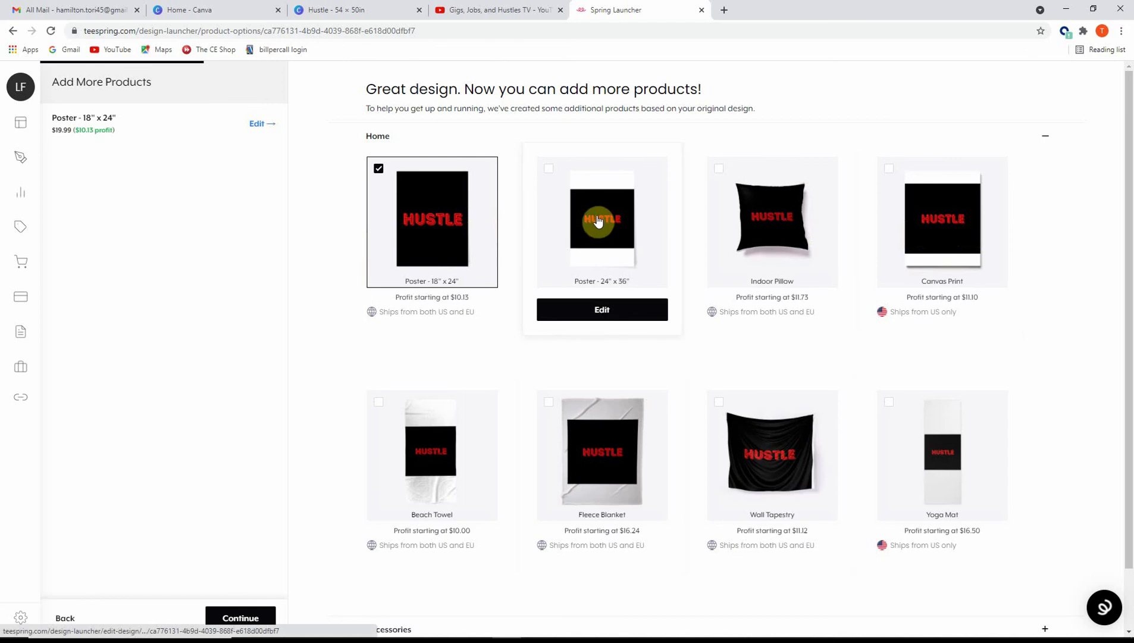
left_click(614, 311)
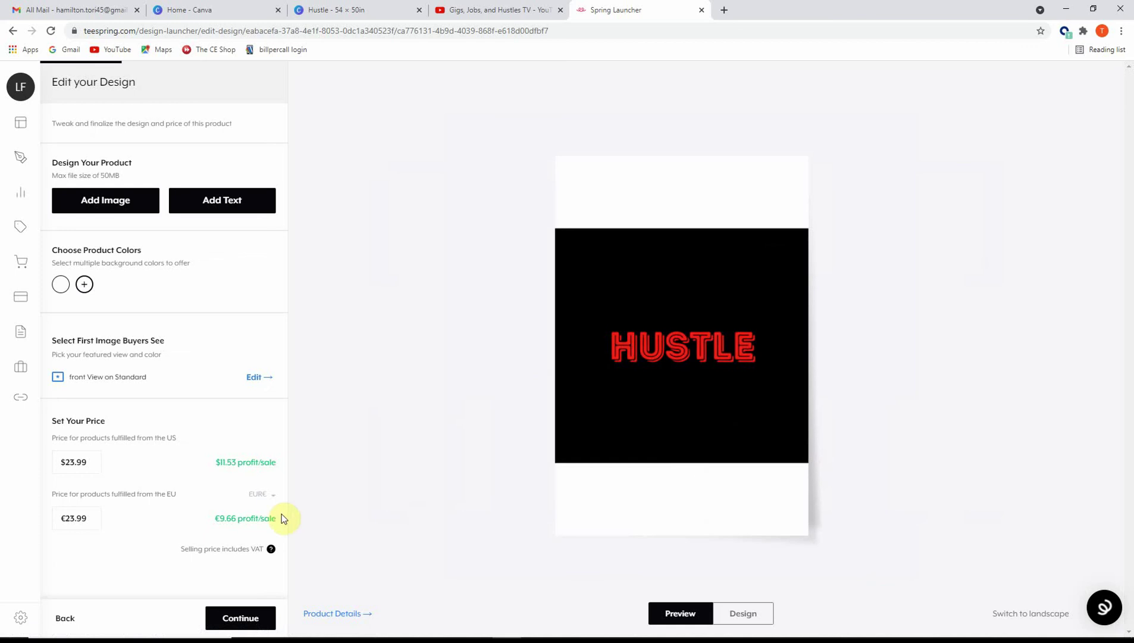
left_click_drag(88, 461, 34, 463)
type("19")
Enlarge the artwork on the 24" x 36" poster to about 33.29" x 30.82", centre it and preview the poster
left_click(744, 613)
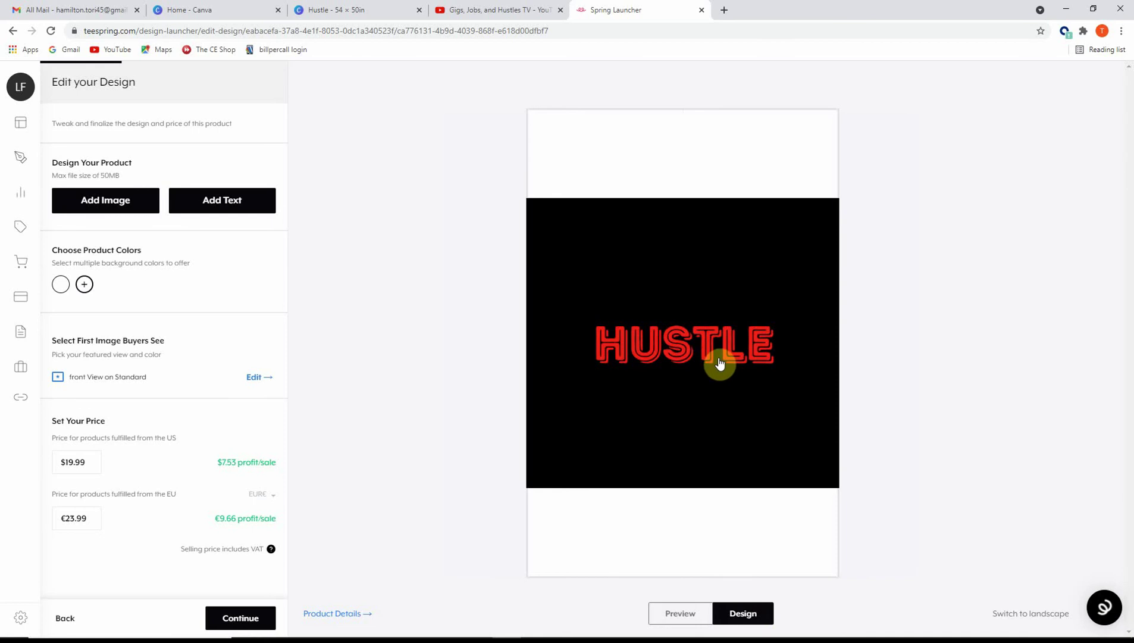
left_click(719, 357)
left_click_drag(718, 357, 718, 300)
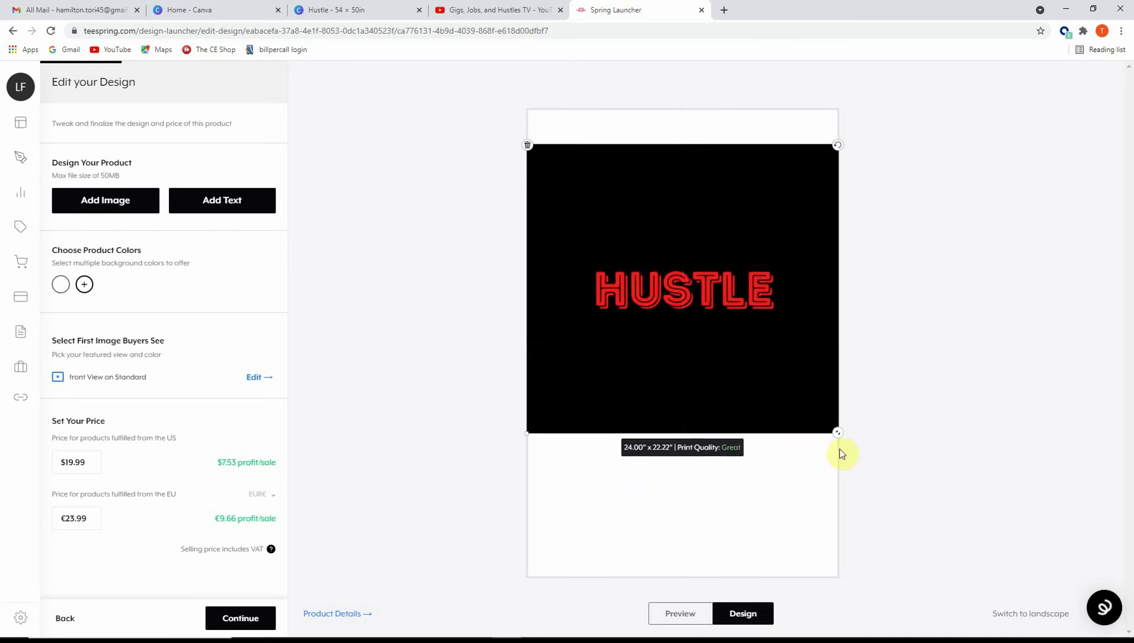
left_click_drag(839, 437, 867, 563)
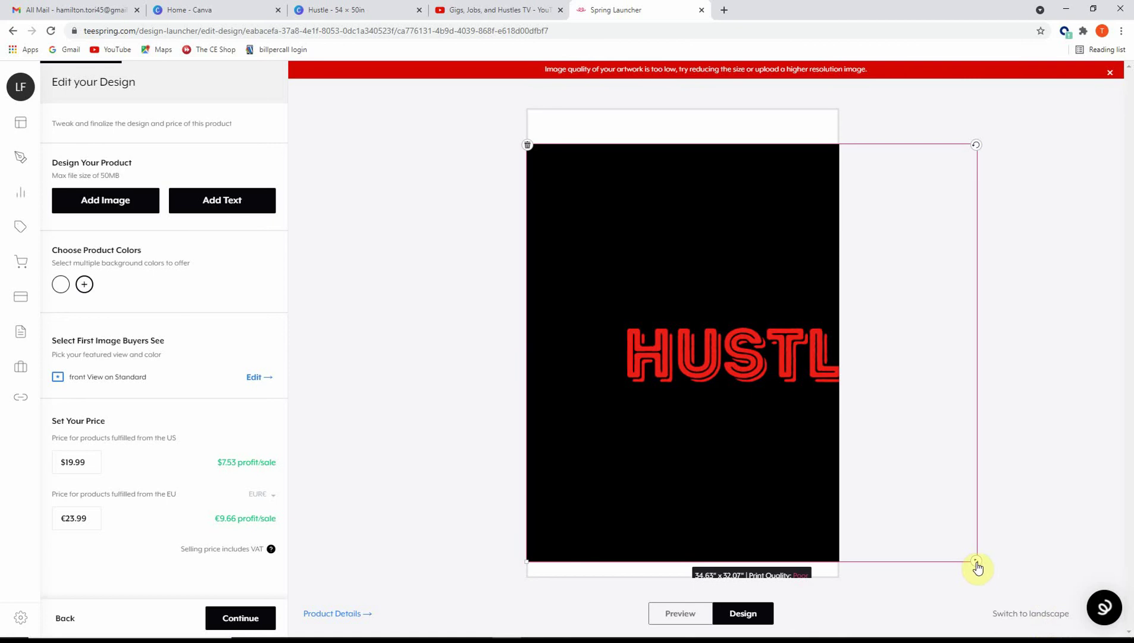
left_click_drag(977, 562, 963, 547)
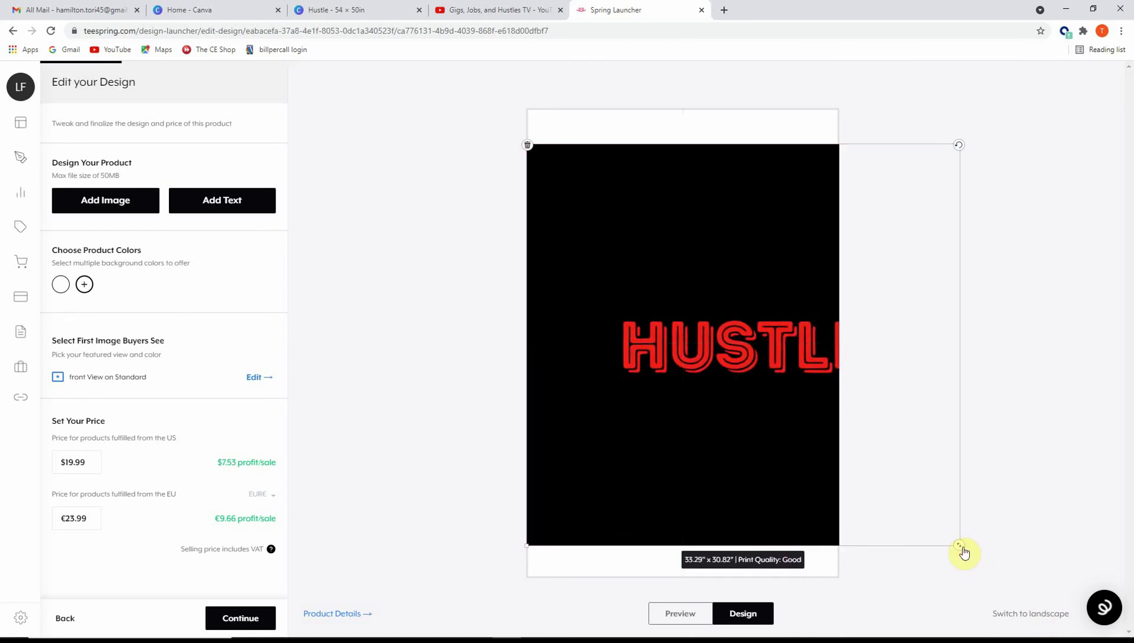
left_click_drag(760, 387, 698, 382)
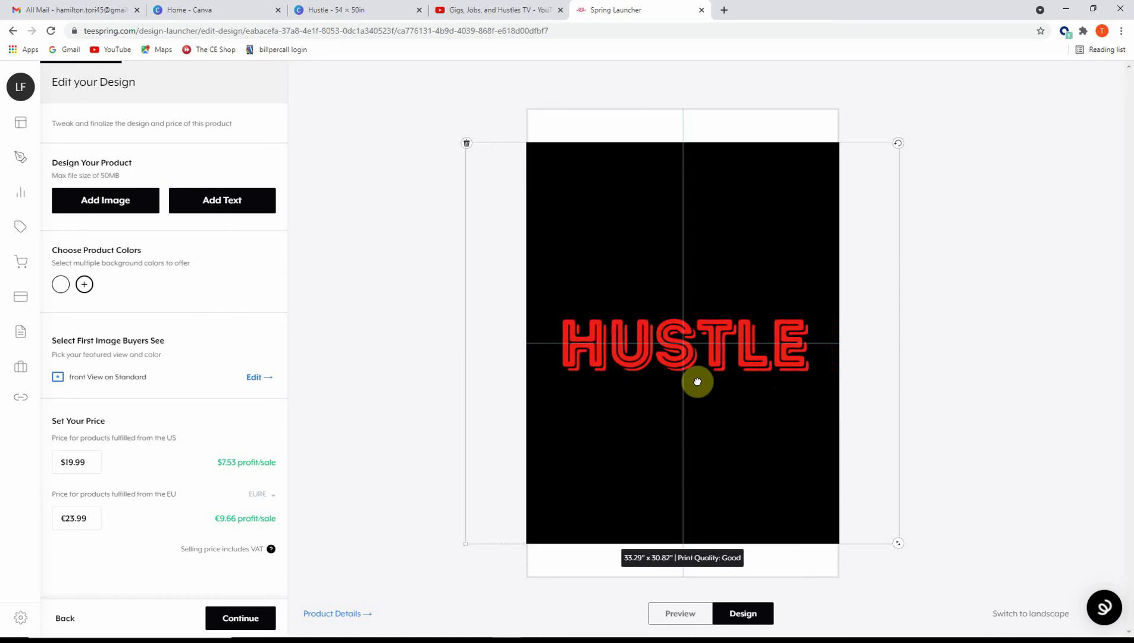
left_click(968, 348)
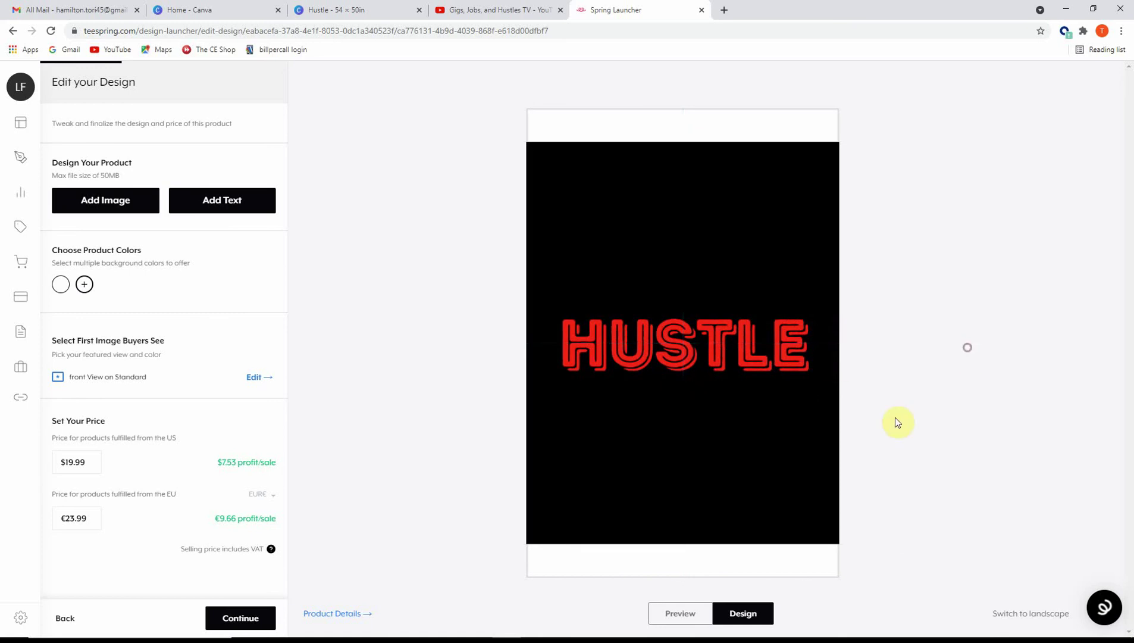
left_click(683, 616)
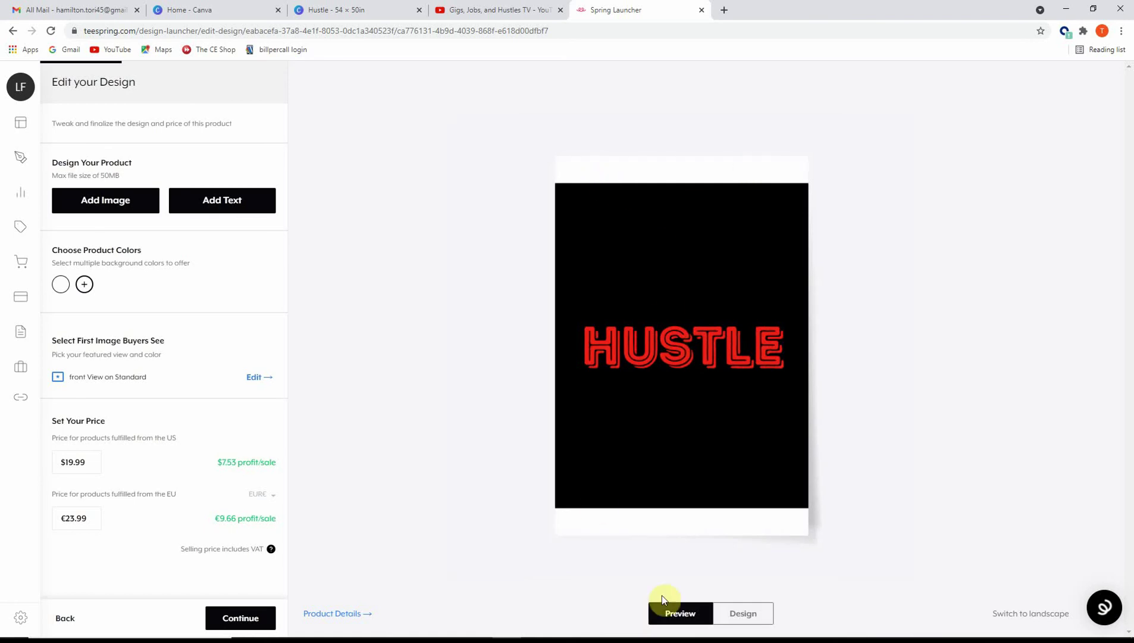
Replace the 24" x 36" poster's white background color with black, preview it and continue to add it to the product list
left_click(87, 287)
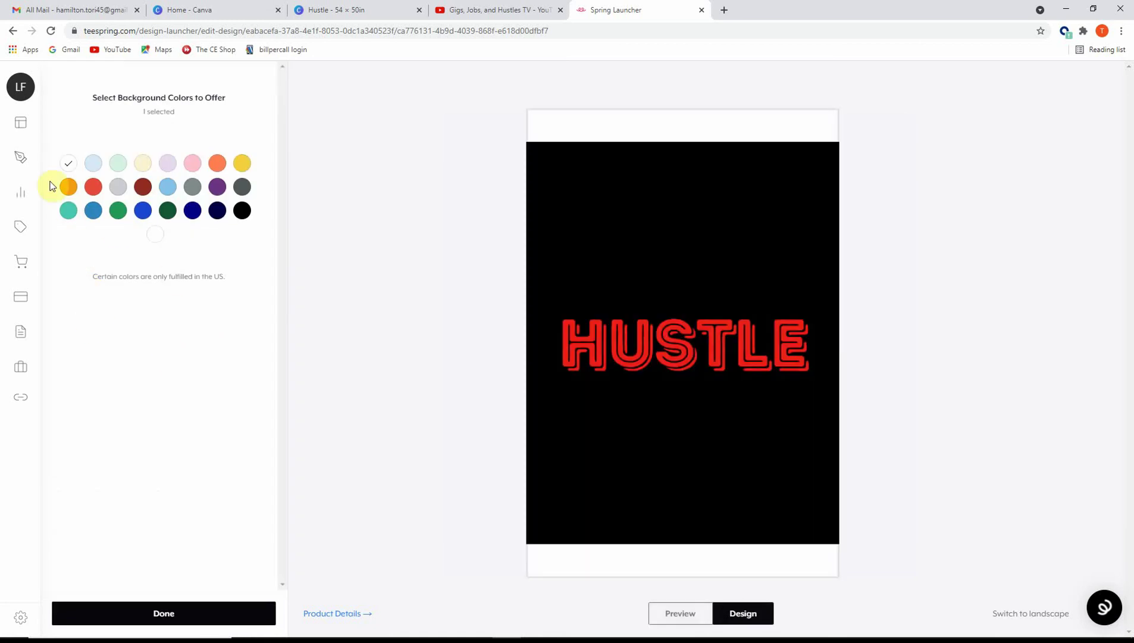
left_click(69, 167)
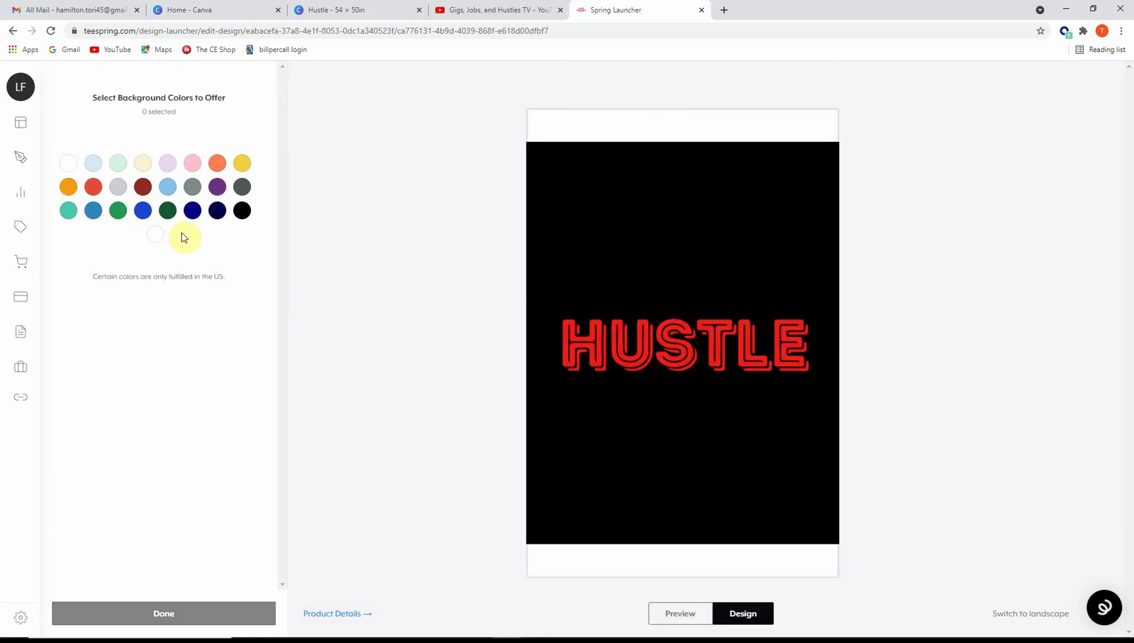
left_click(242, 211)
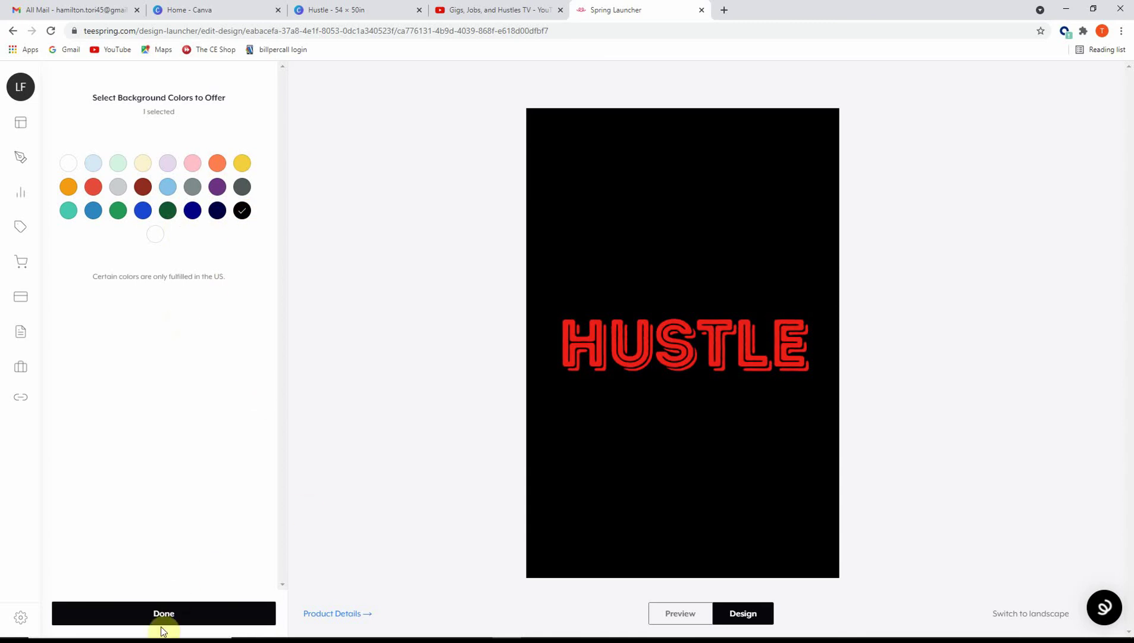
left_click(149, 610)
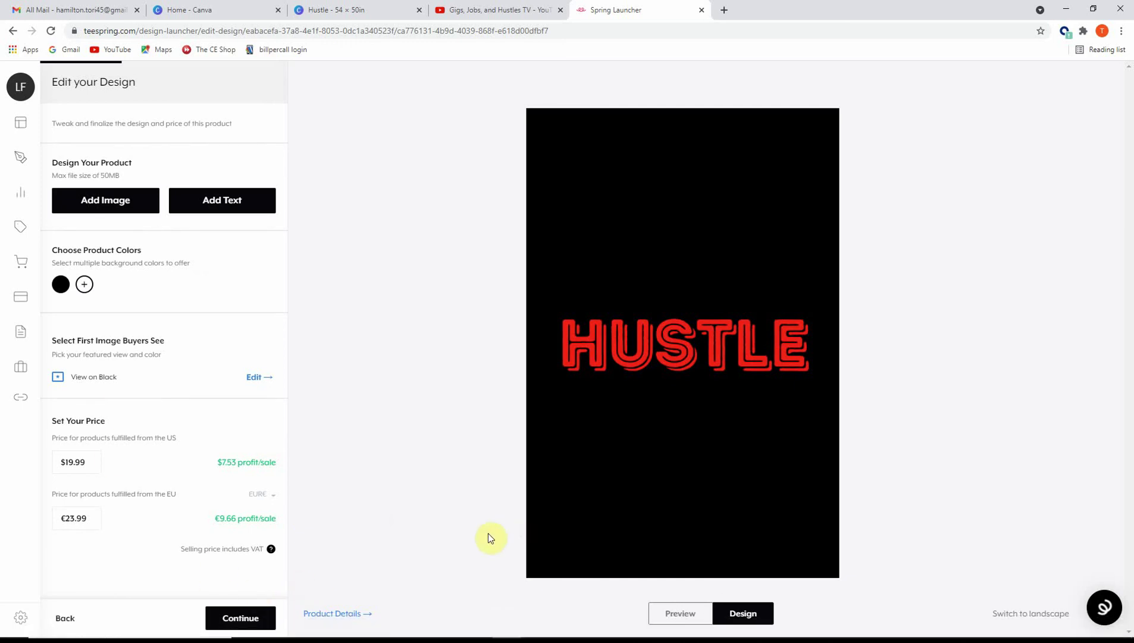
left_click(679, 619)
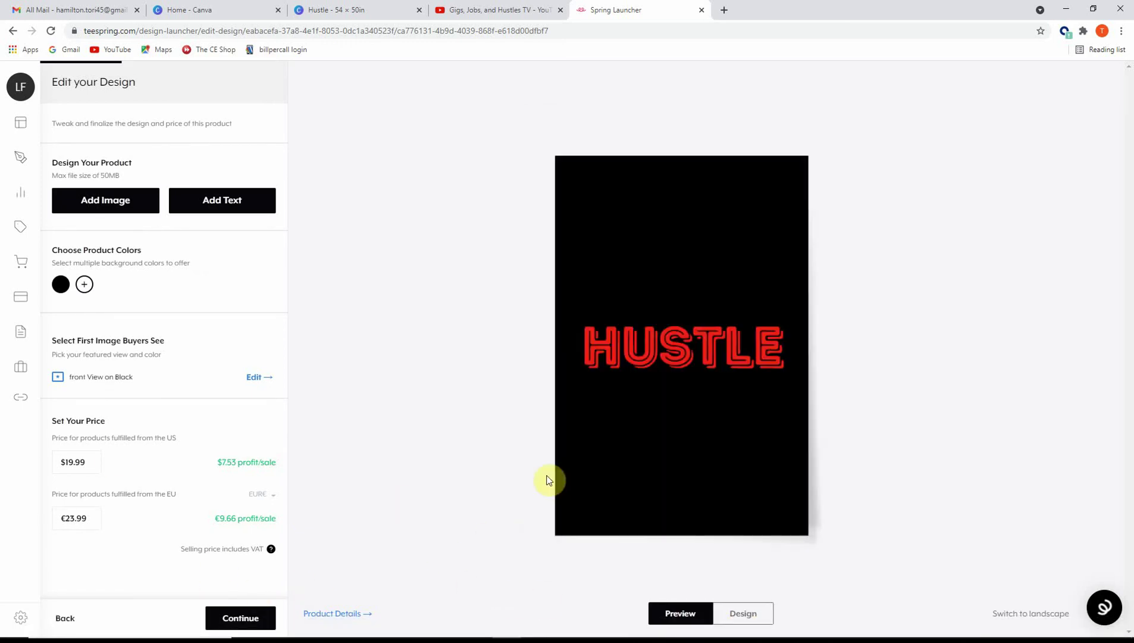
left_click(241, 619)
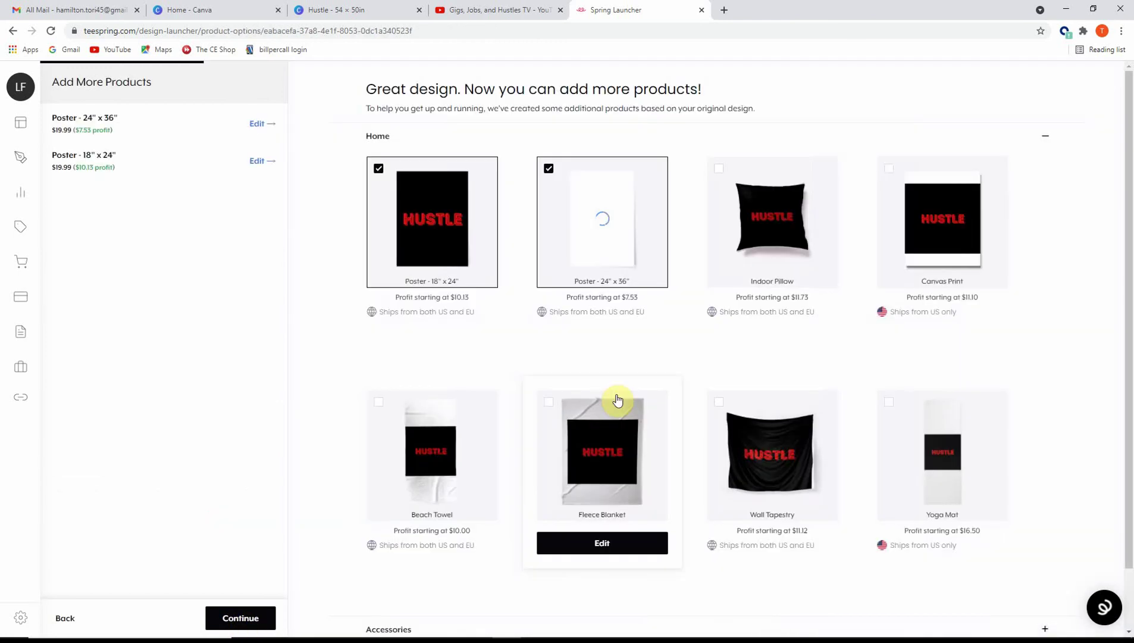
mouse_move(904, 248)
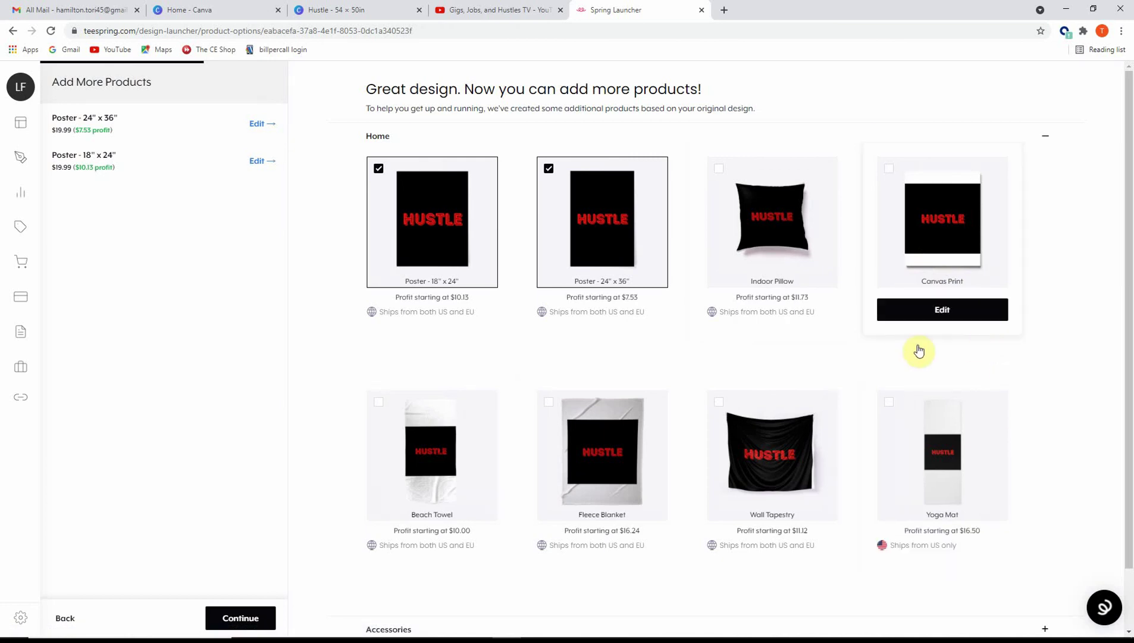
Edit the Canvas Print, enlarge the HUSTLE artwork to about 32.67" x 30.25", centre it on the canvas and preview it
left_click(951, 317)
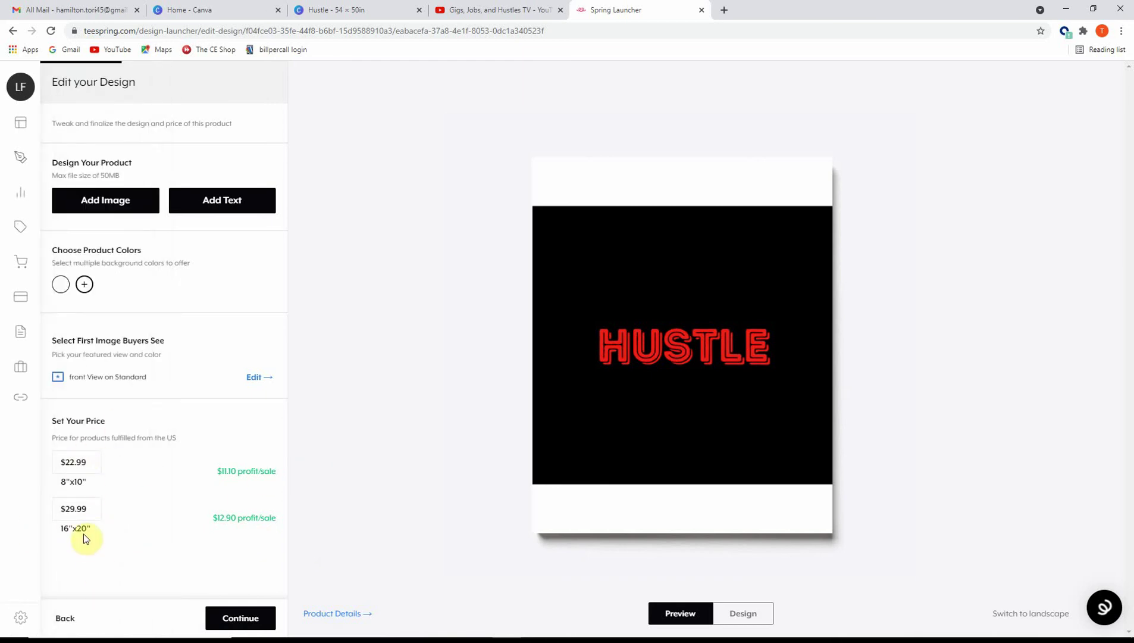
left_click(761, 614)
left_click_drag(716, 321, 709, 266)
left_click_drag(829, 425, 857, 521)
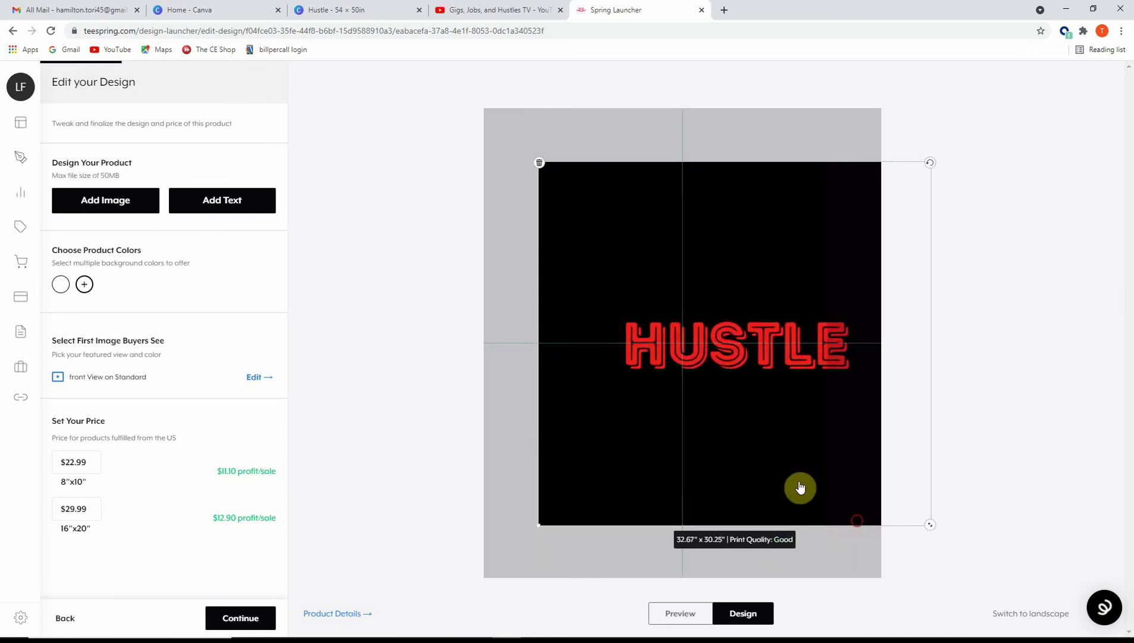
left_click_drag(755, 347, 707, 340)
left_click(963, 339)
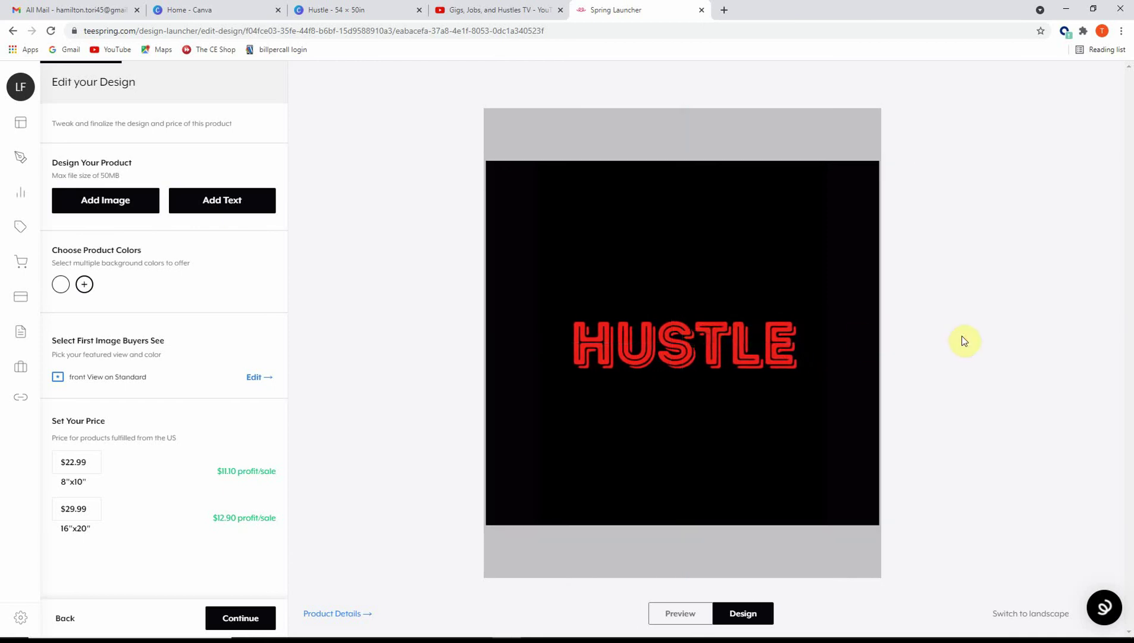
left_click(679, 611)
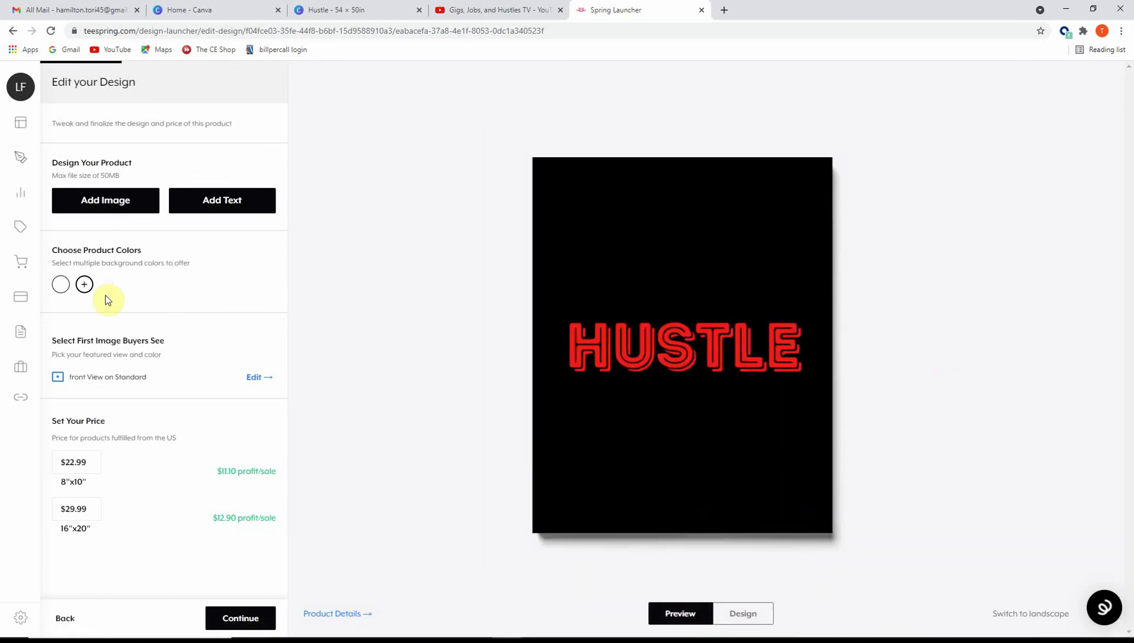
Replace the Canvas Print's white background color with black and continue to add it to the product list
left_click(87, 286)
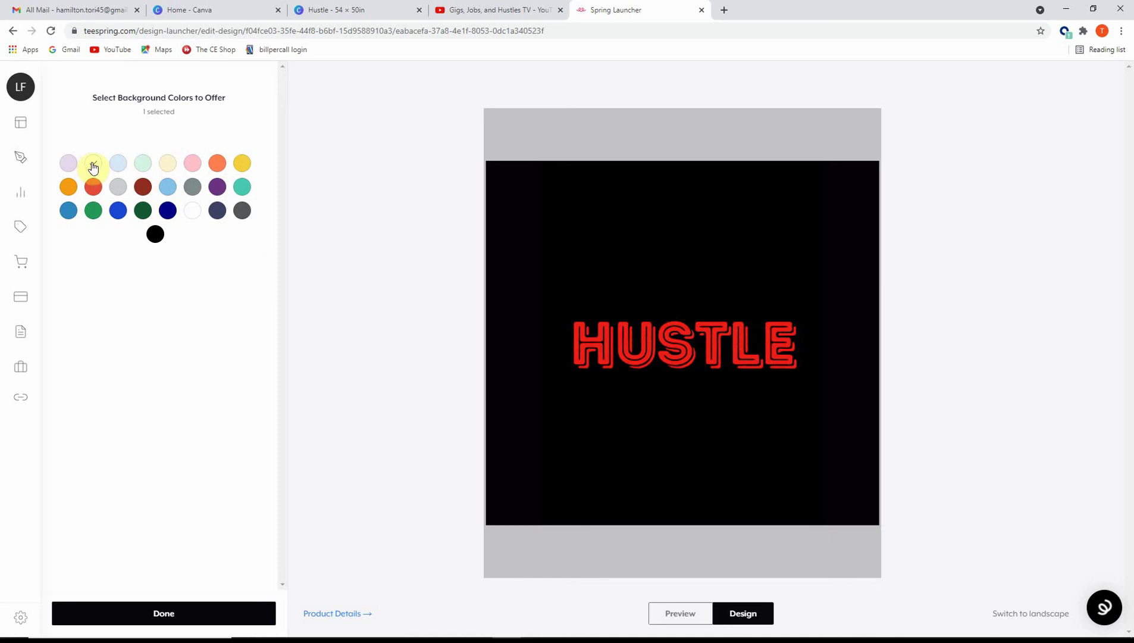
left_click(93, 164)
left_click(155, 235)
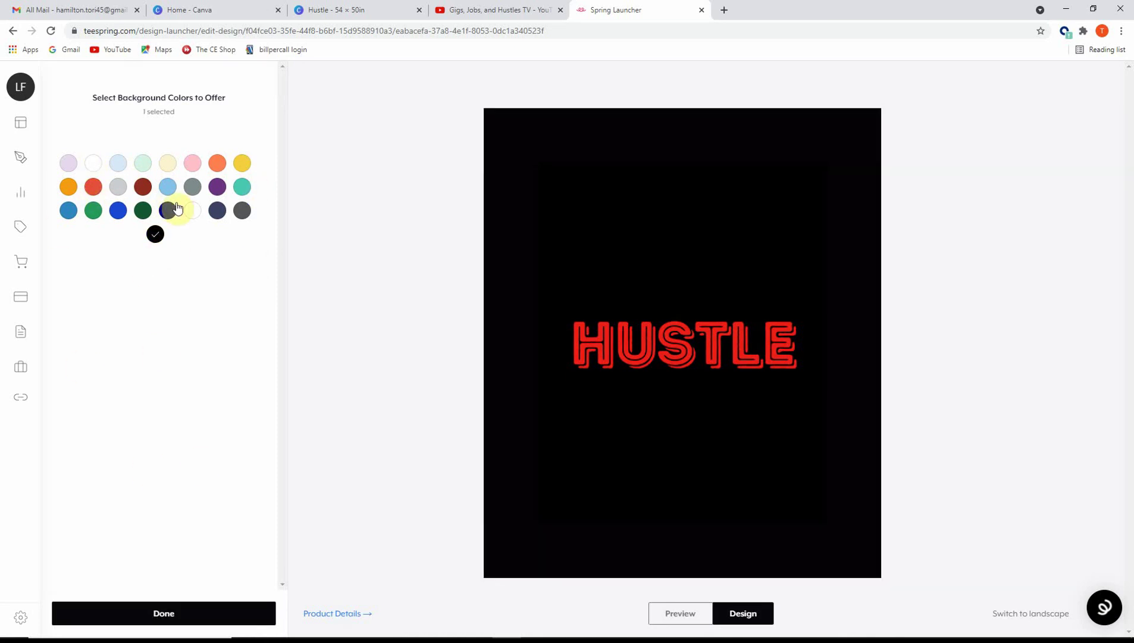
left_click(161, 615)
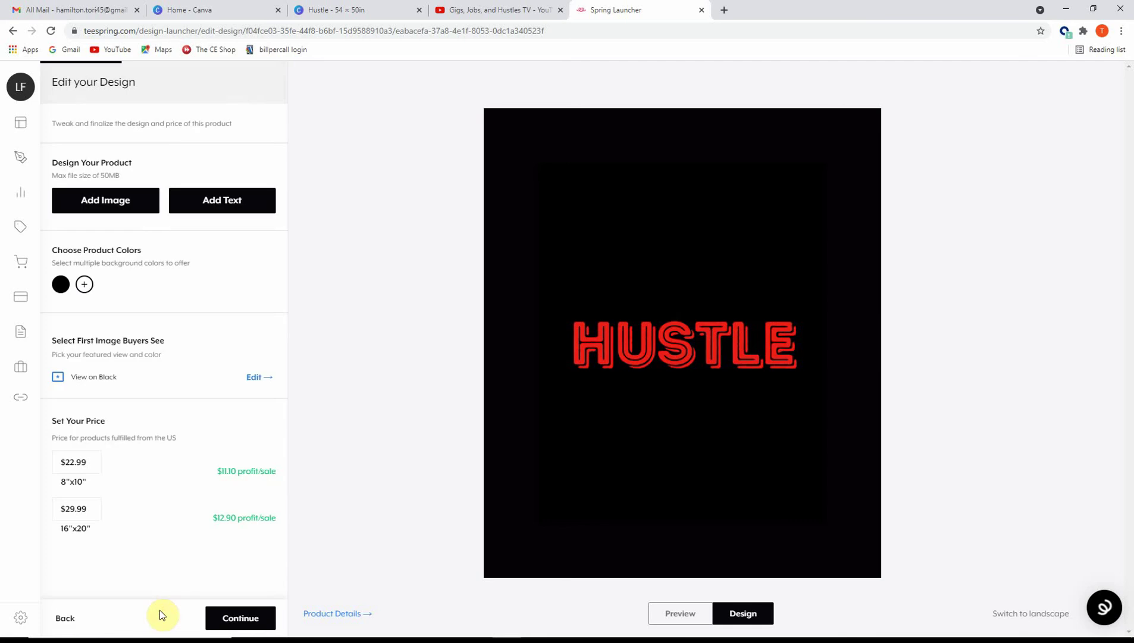
left_click(253, 619)
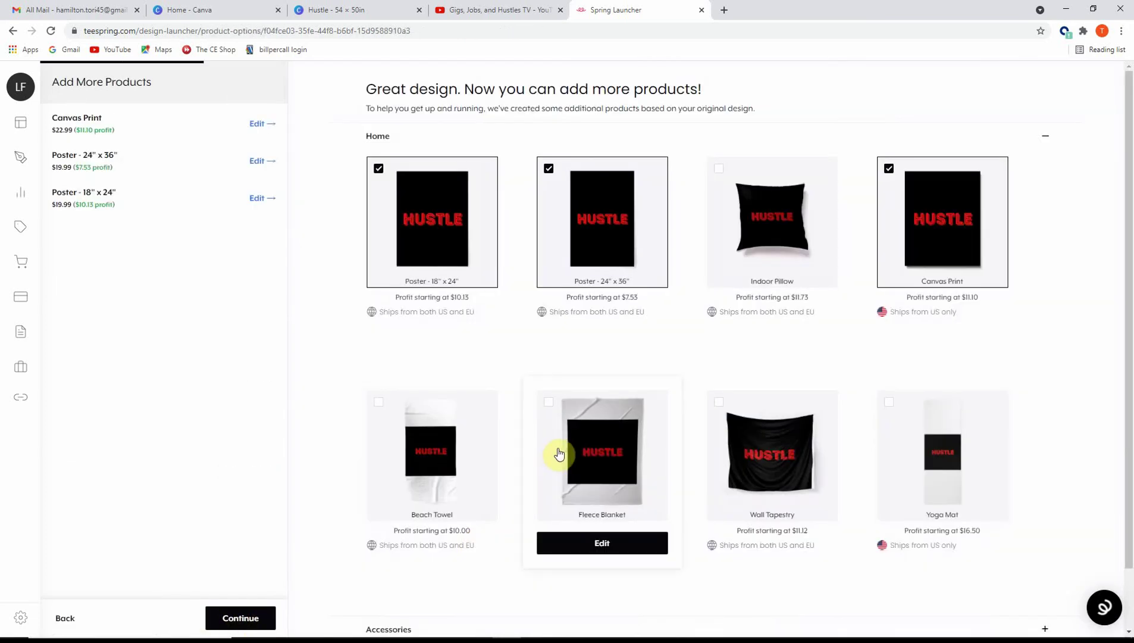
Edit the Beach Towel and set its US selling price to $26.99
mouse_move(451, 430)
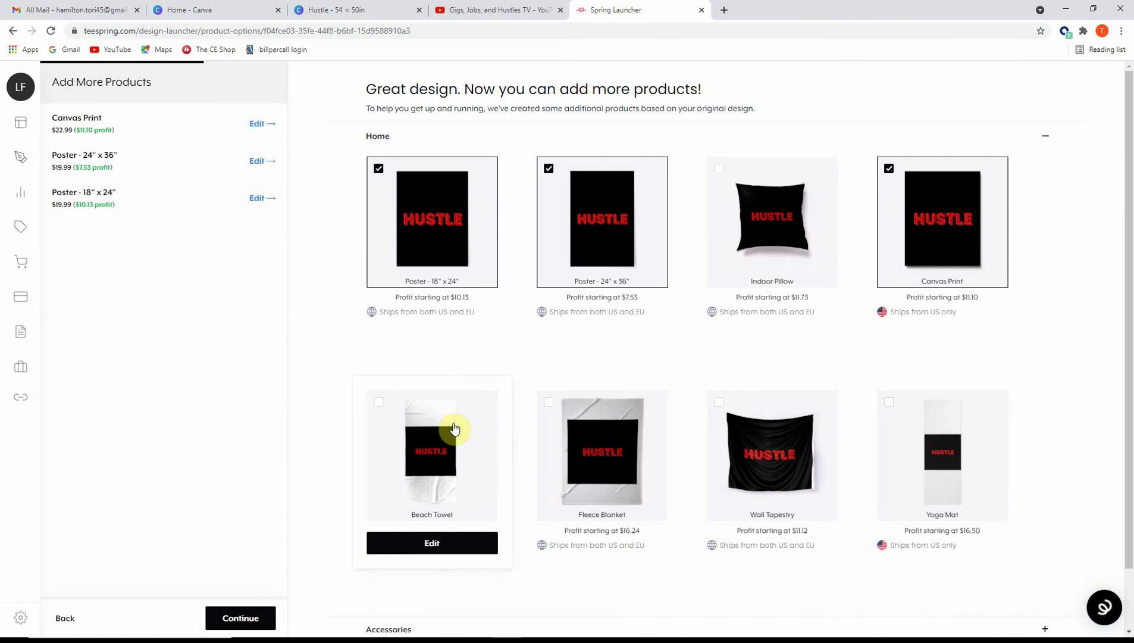
left_click(446, 543)
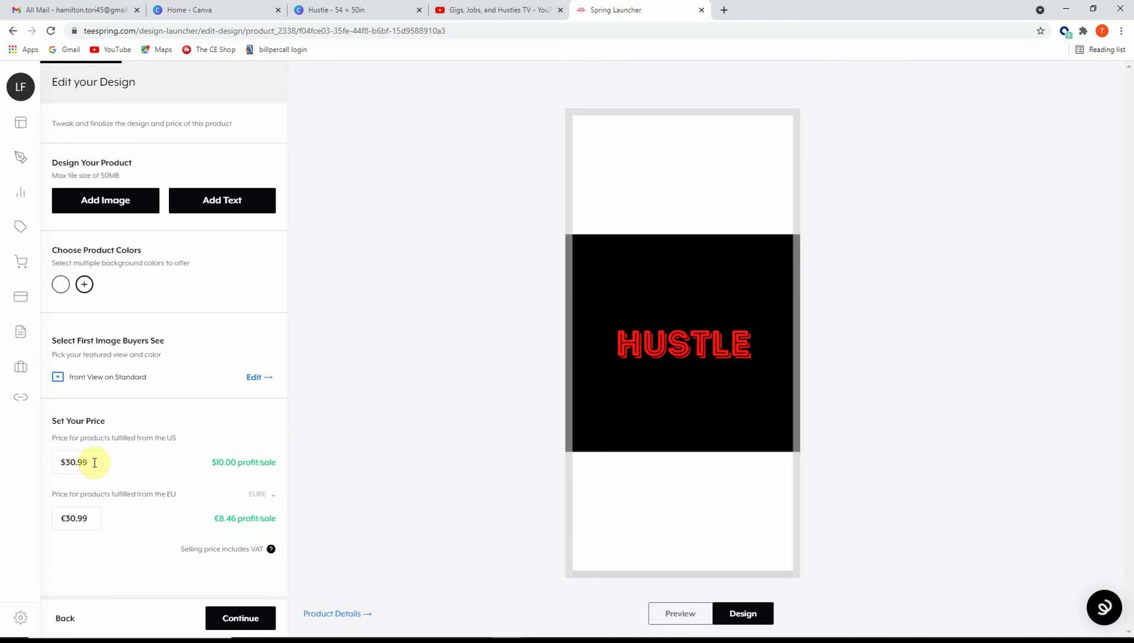
mouse_move(37, 462)
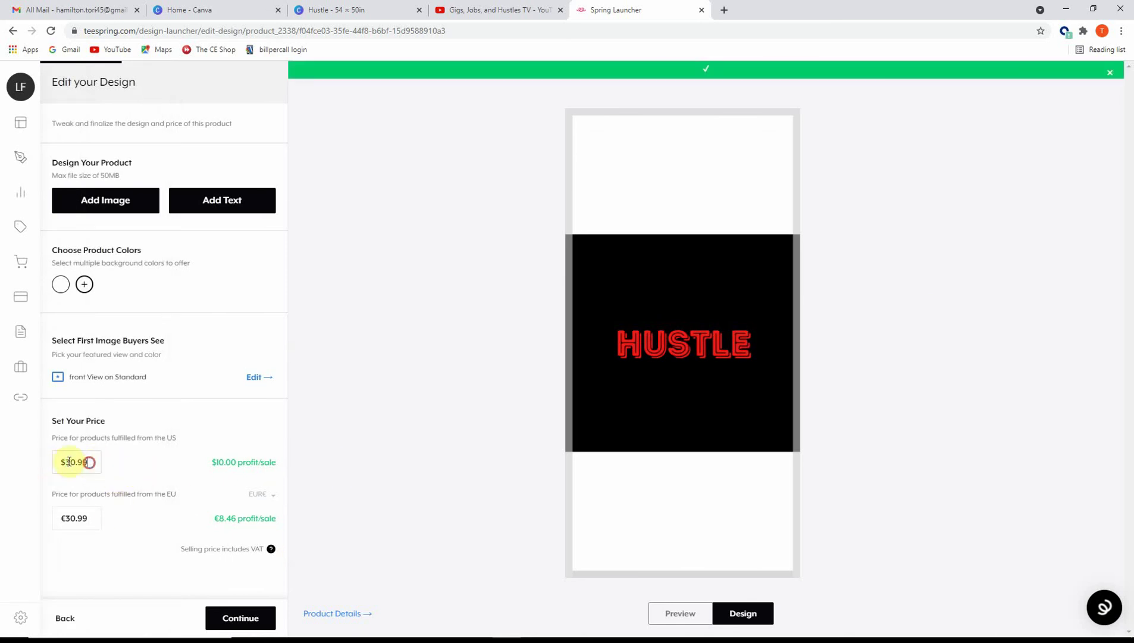
type("26.99")
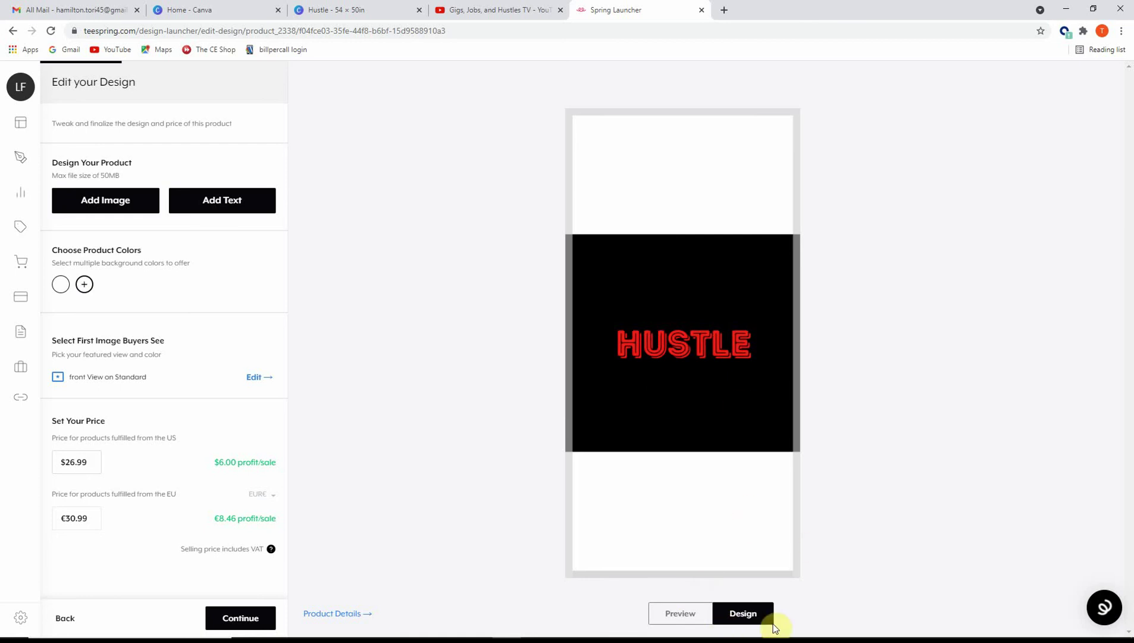
Replace the Beach Towel's white background color with black, preview it and continue to add it to the product list
left_click(85, 285)
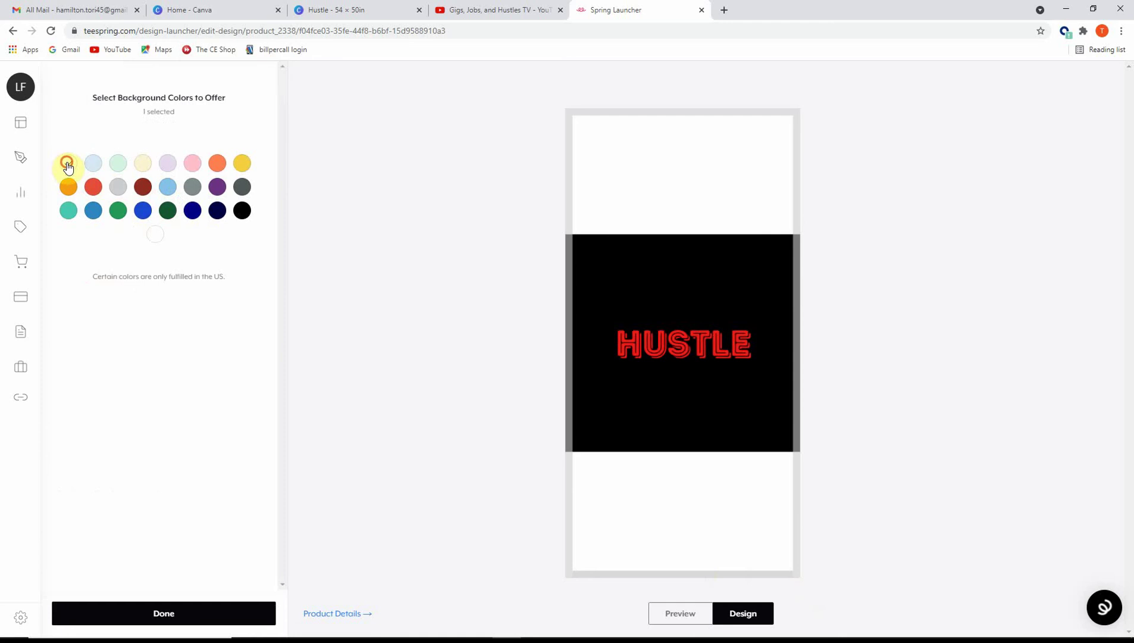
left_click(68, 166)
left_click(242, 210)
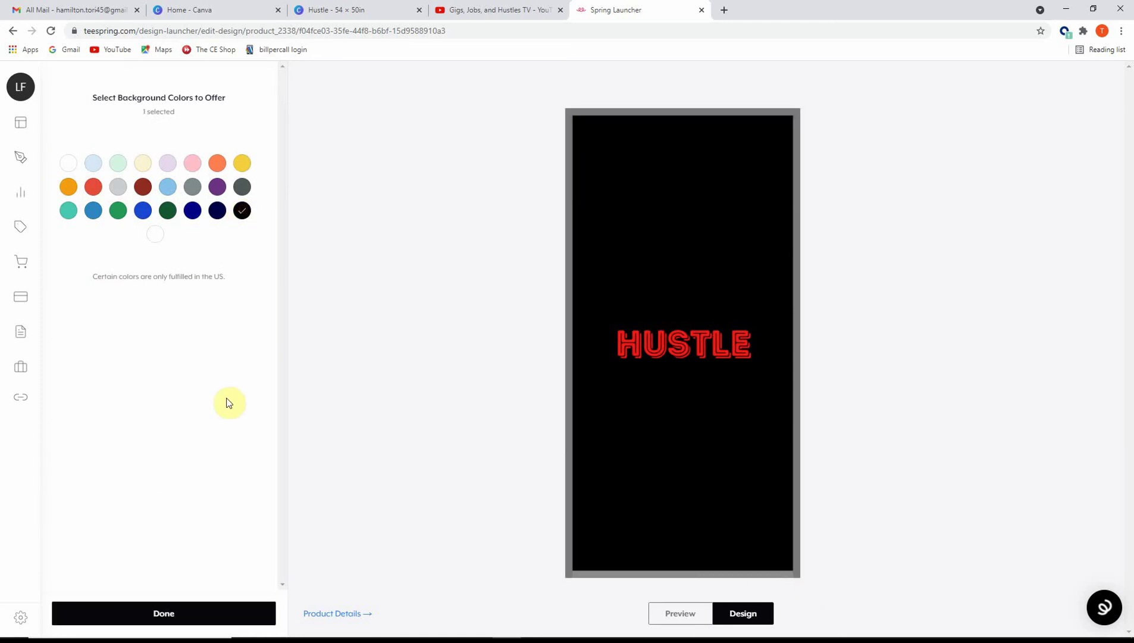
left_click(179, 619)
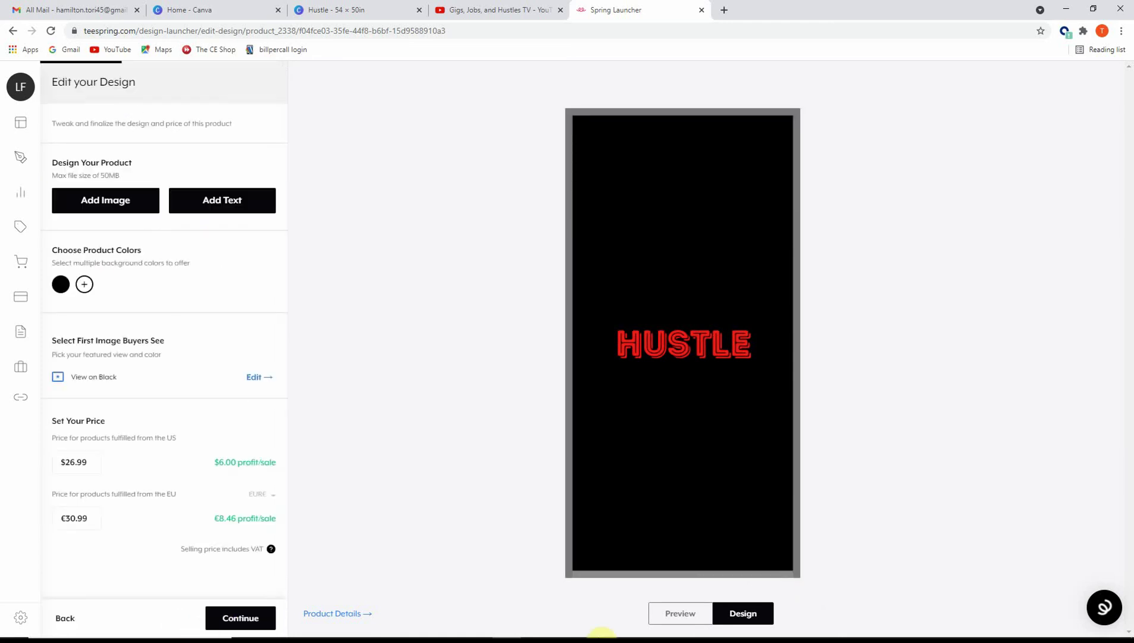
left_click(682, 614)
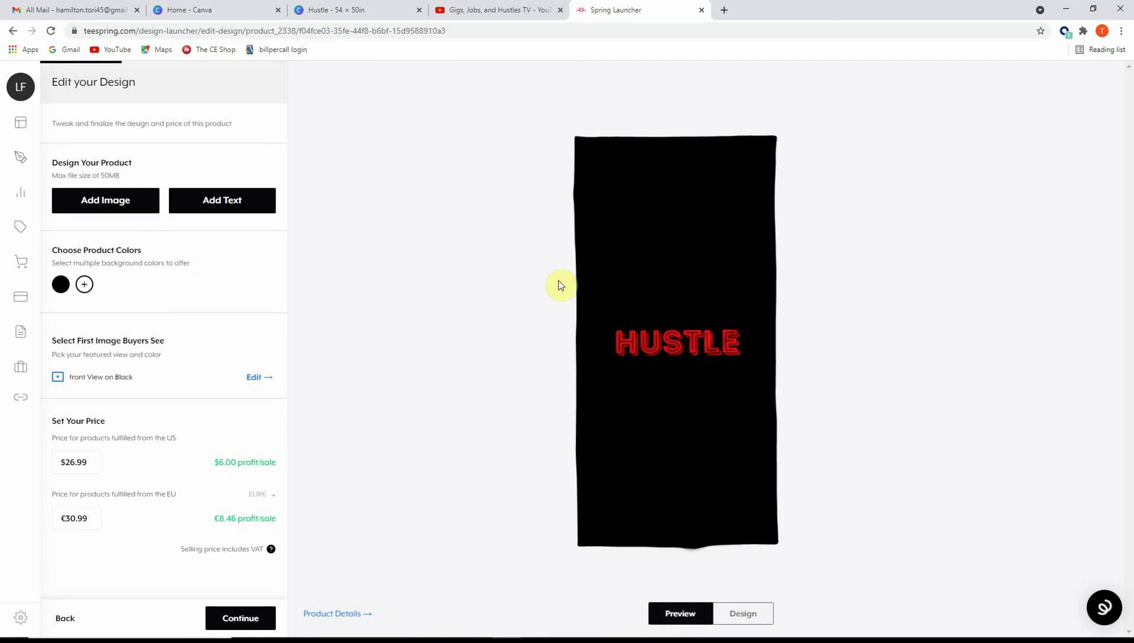
left_click(241, 619)
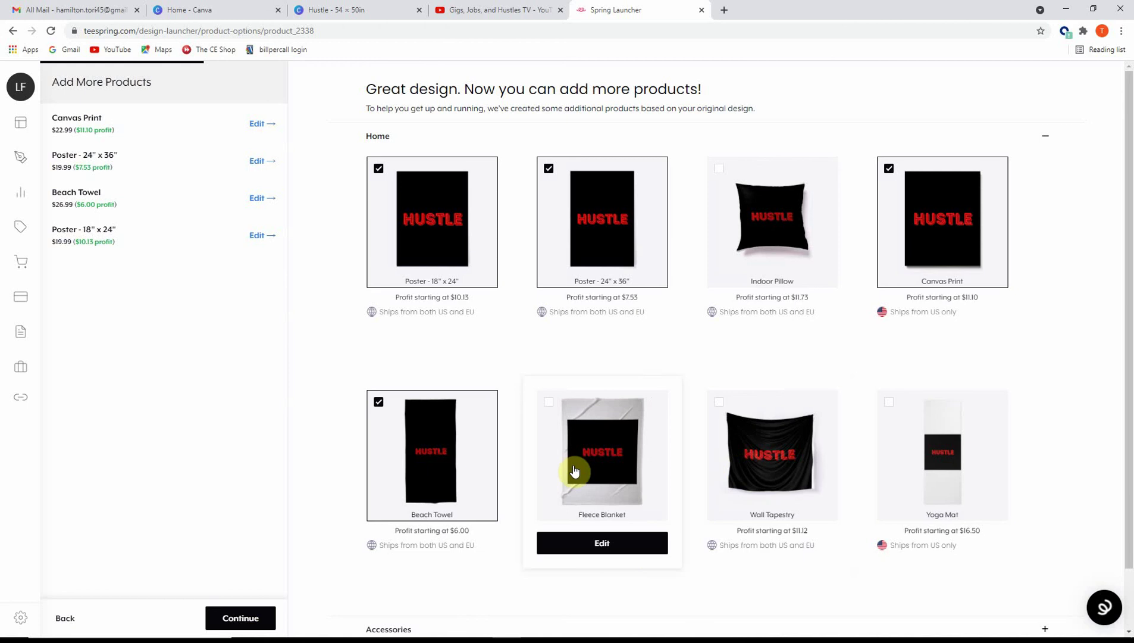
Edit the Fleece Blanket, replace its white background color with black, preview it and continue to add it to the product list
left_click(602, 544)
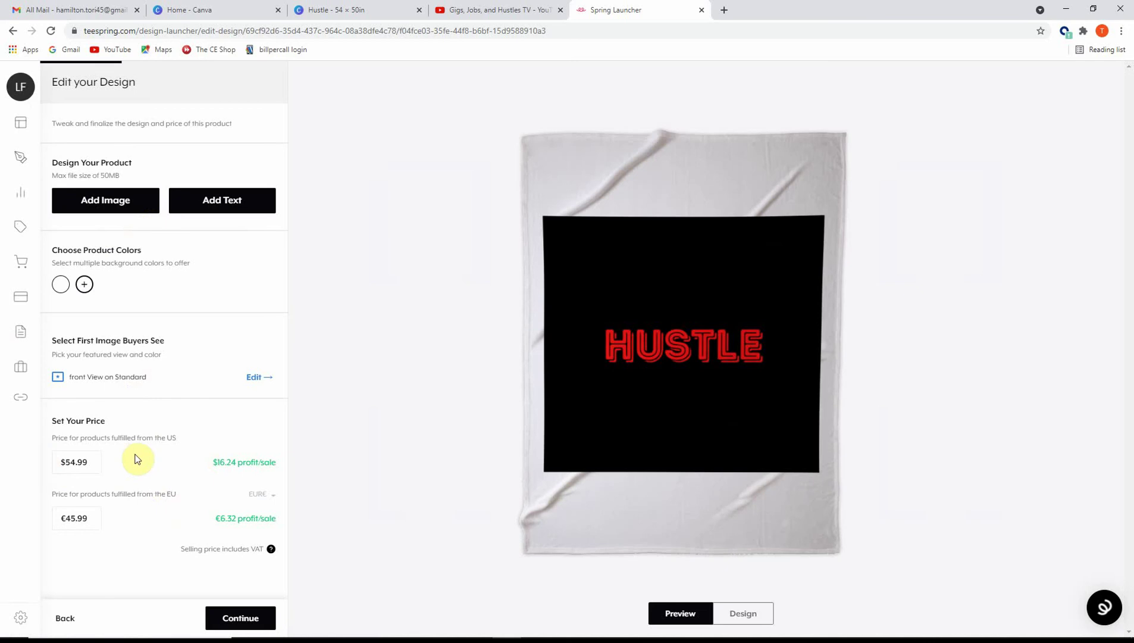
left_click(84, 287)
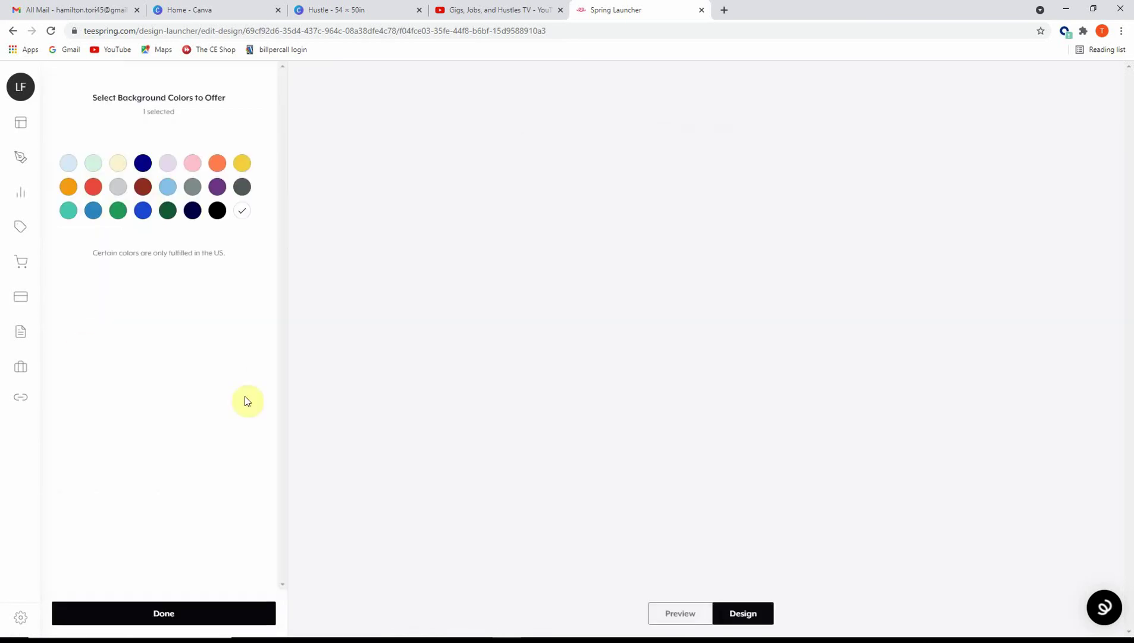
left_click(249, 215)
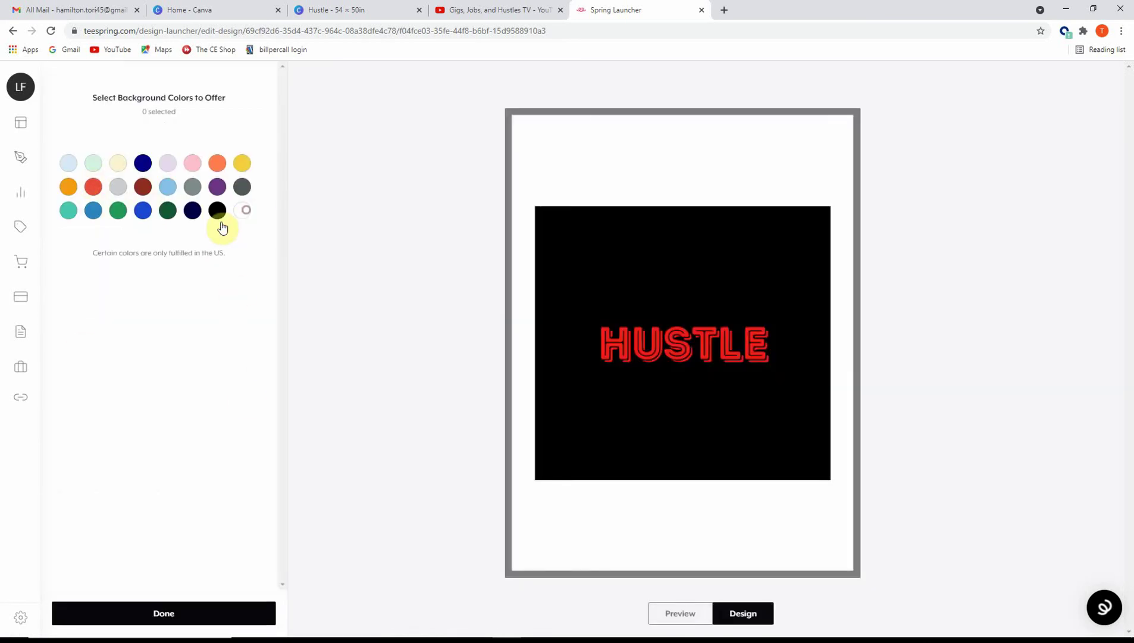
left_click(218, 216)
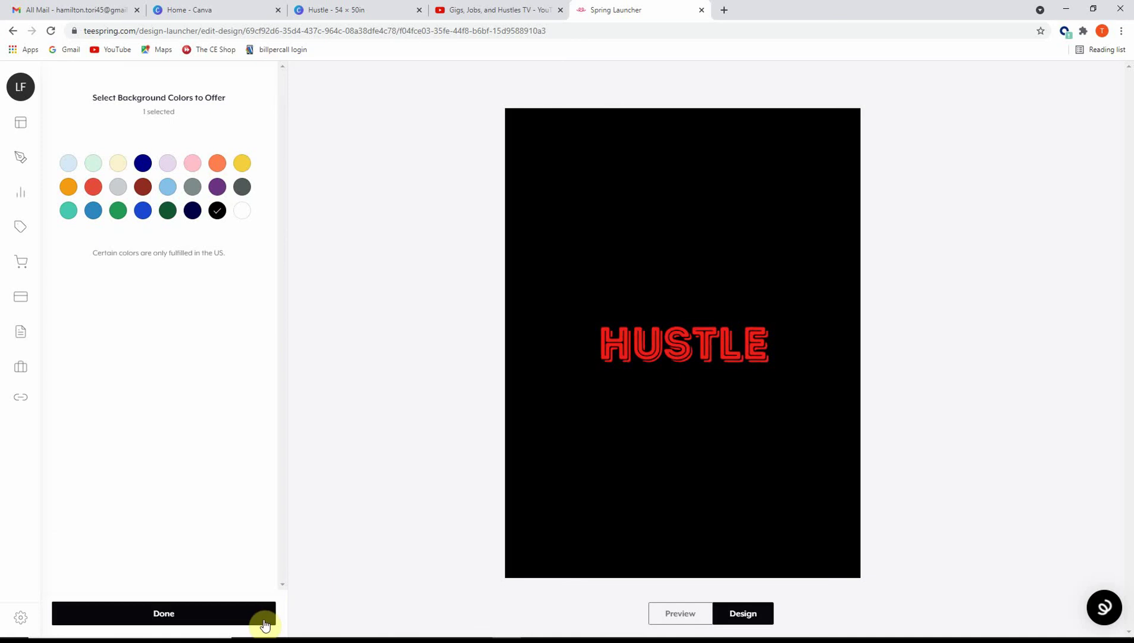
left_click(218, 617)
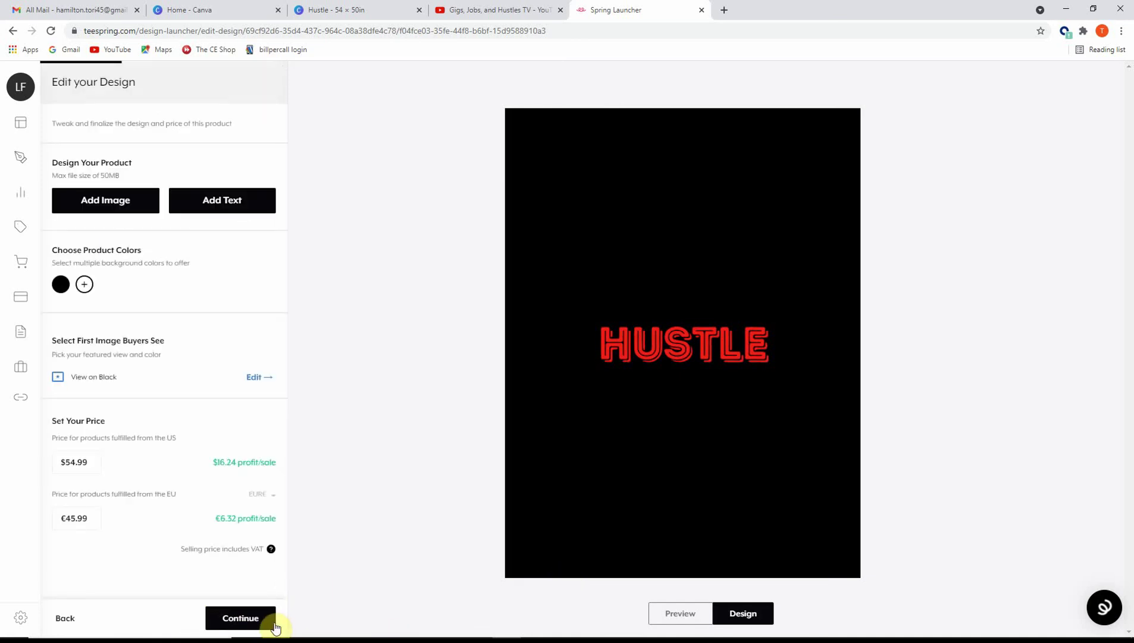
left_click(679, 613)
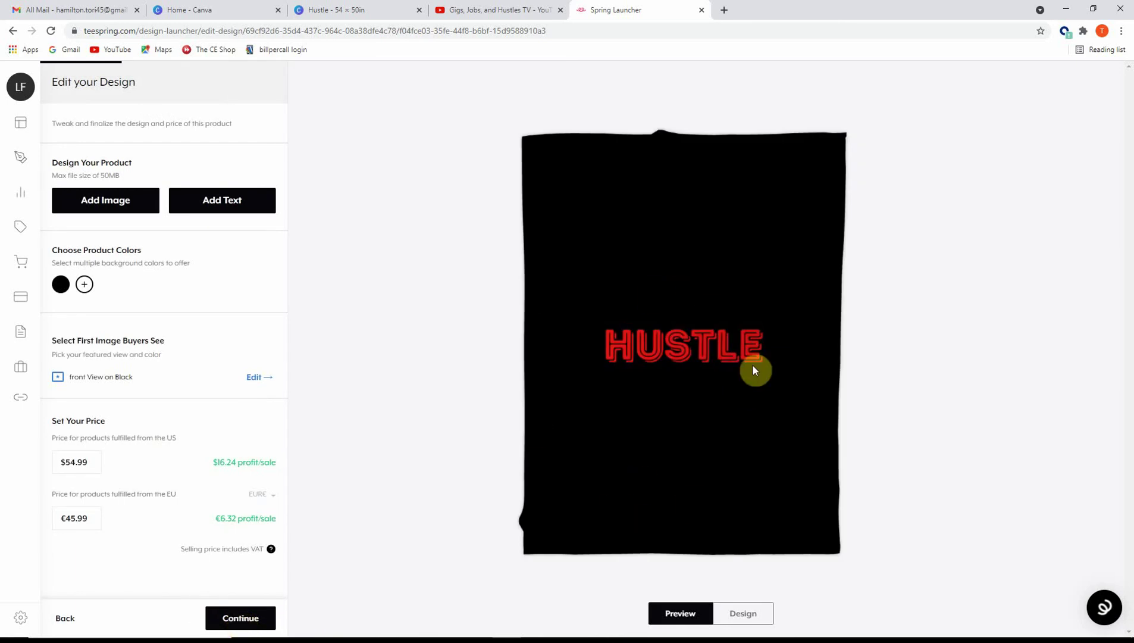
left_click(252, 616)
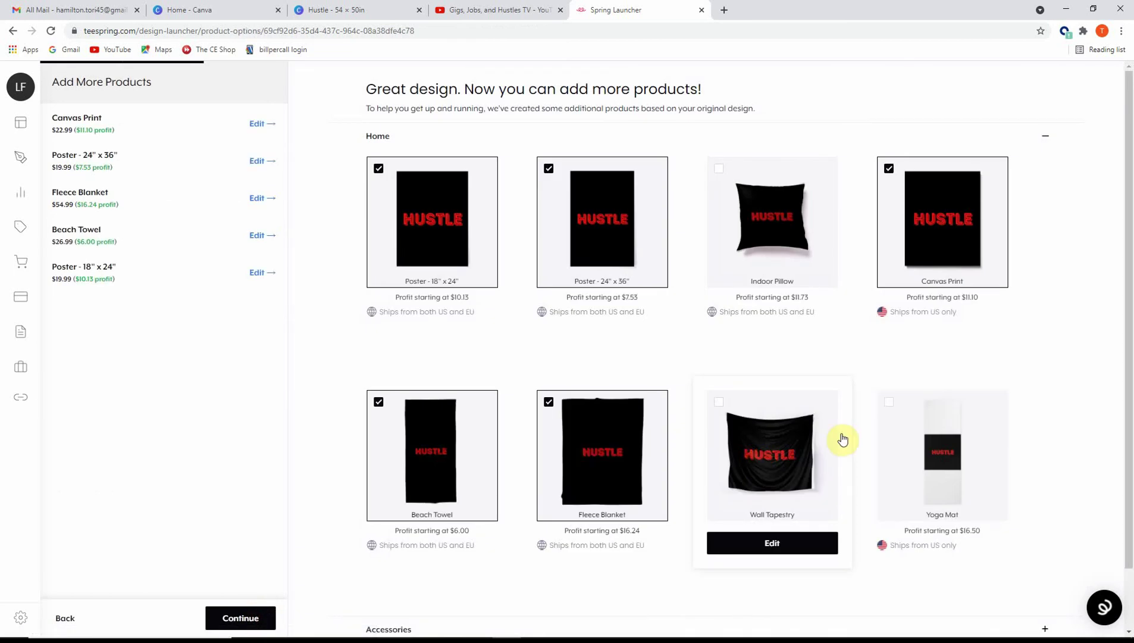
Edit the Wall Tapestry, enlarge the HUSTLE artwork to nearly the full printable width and centre it horizontally
left_click(798, 551)
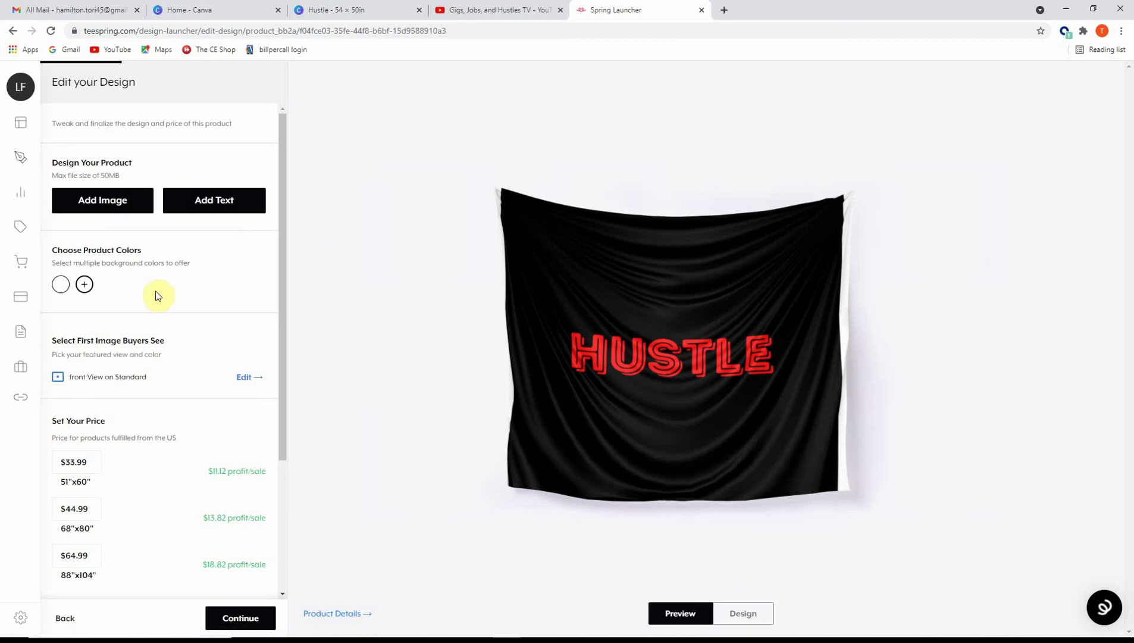
left_click(738, 612)
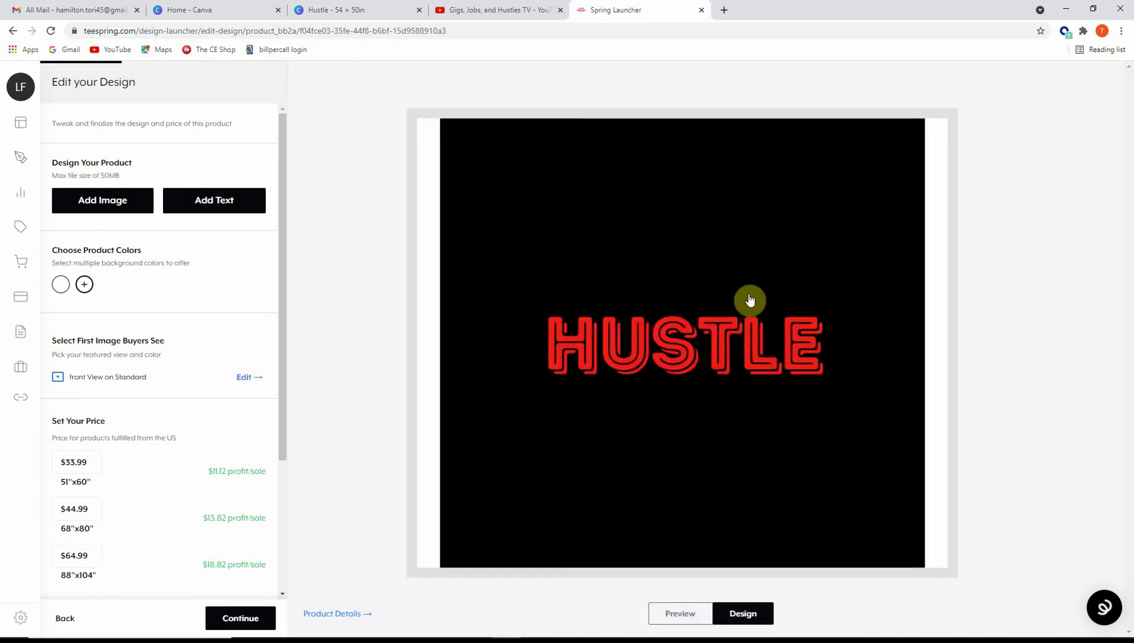
left_click(741, 301)
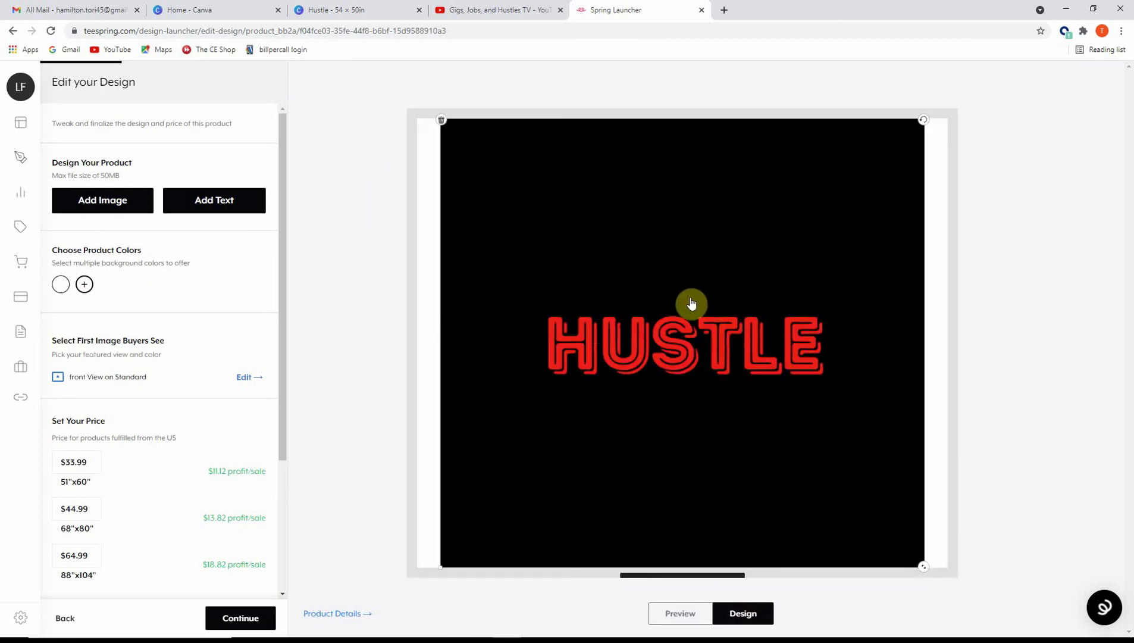
left_click_drag(688, 293, 651, 264)
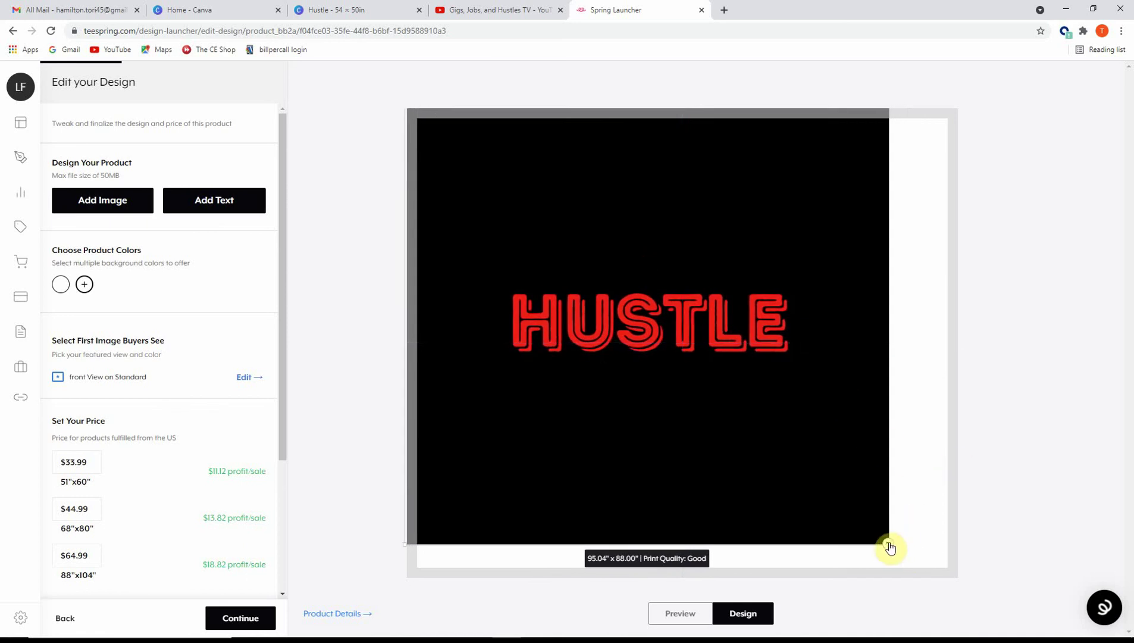
left_click_drag(890, 546, 956, 561)
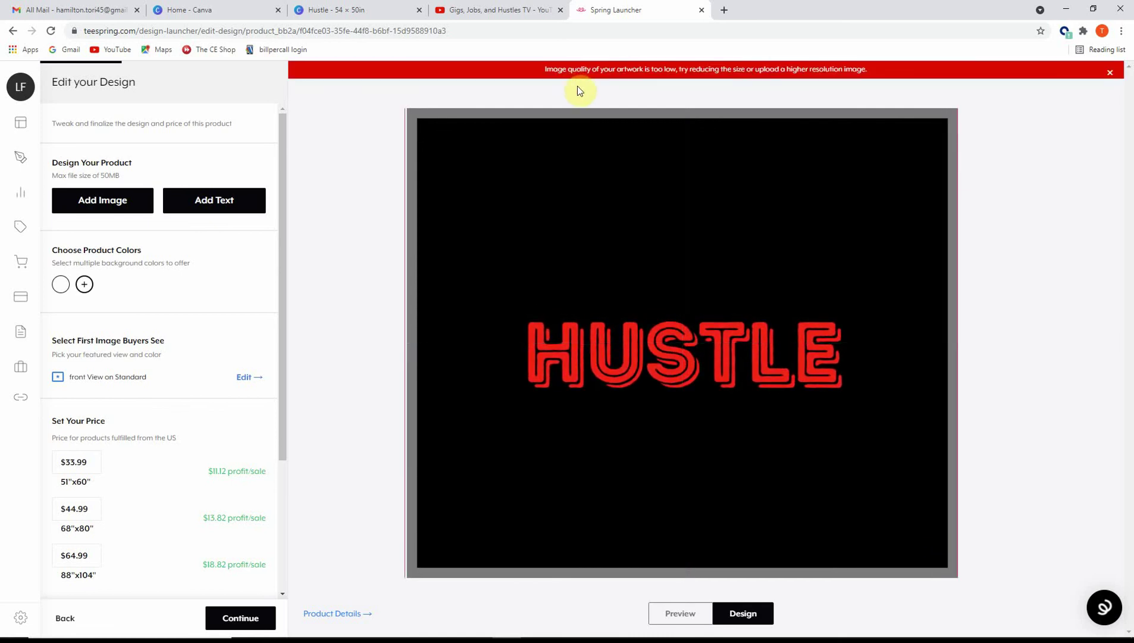
left_click_drag(903, 505, 881, 476)
left_click_drag(918, 561, 887, 531)
left_click_drag(798, 423, 845, 450)
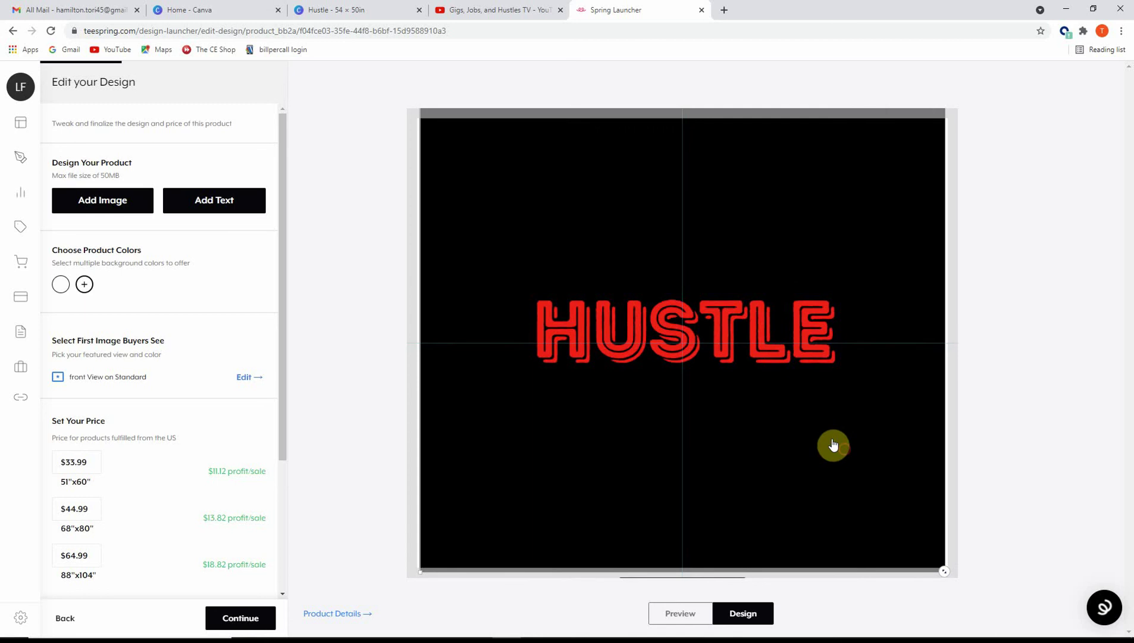
Replace the Wall Tapestry's white background color with black, preview it and continue to add it to the product list
left_click(85, 284)
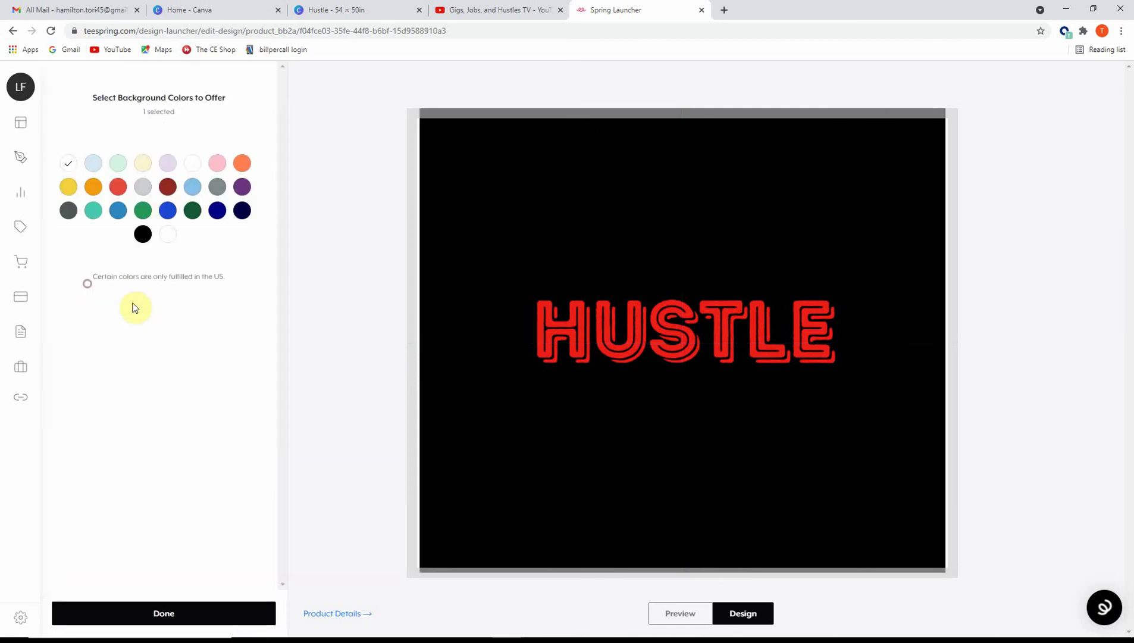
left_click(70, 165)
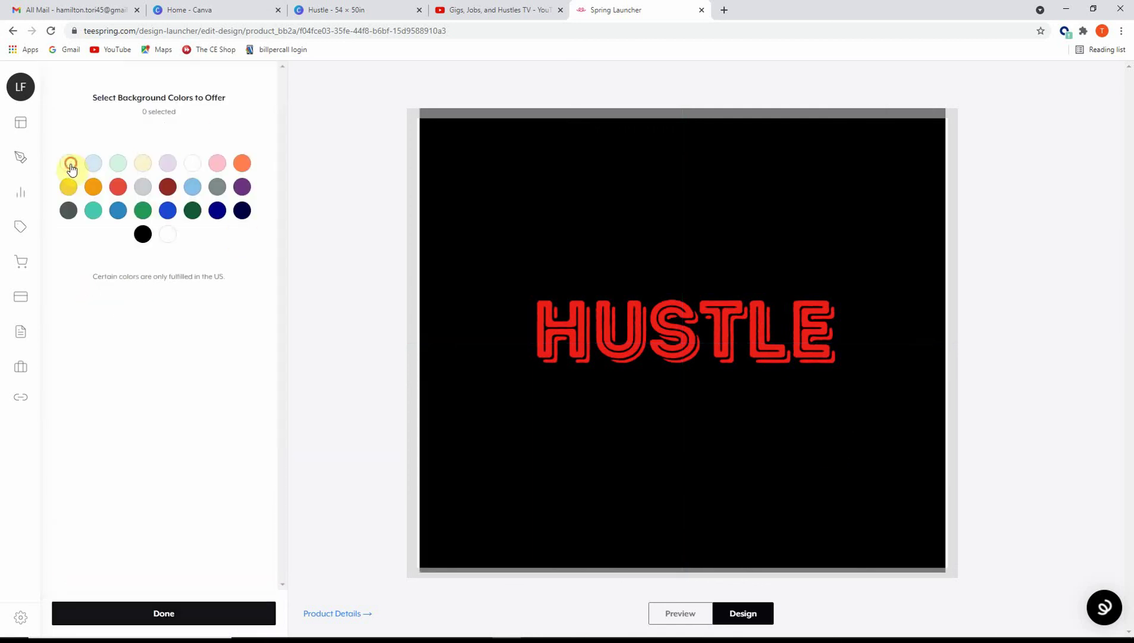
left_click(143, 233)
left_click(187, 620)
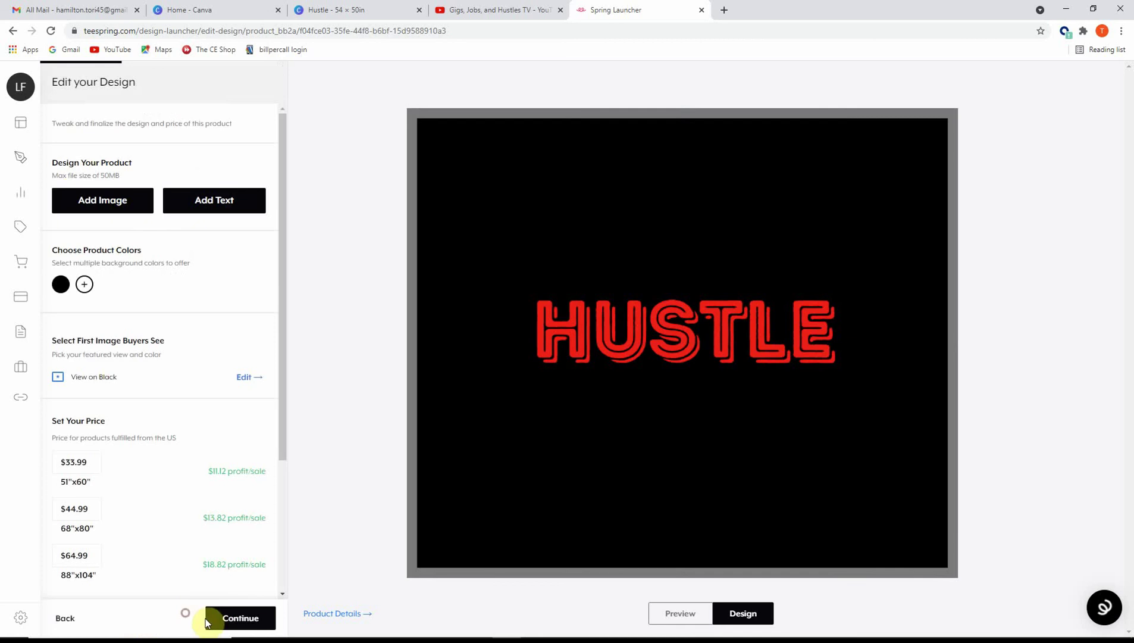
left_click(684, 611)
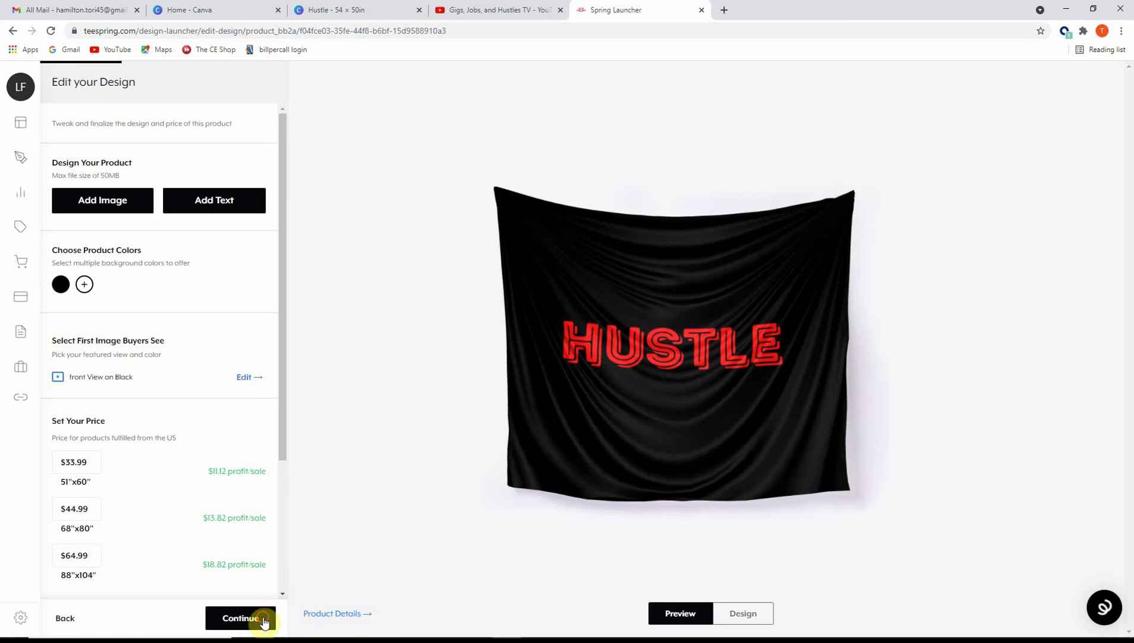
left_click(241, 618)
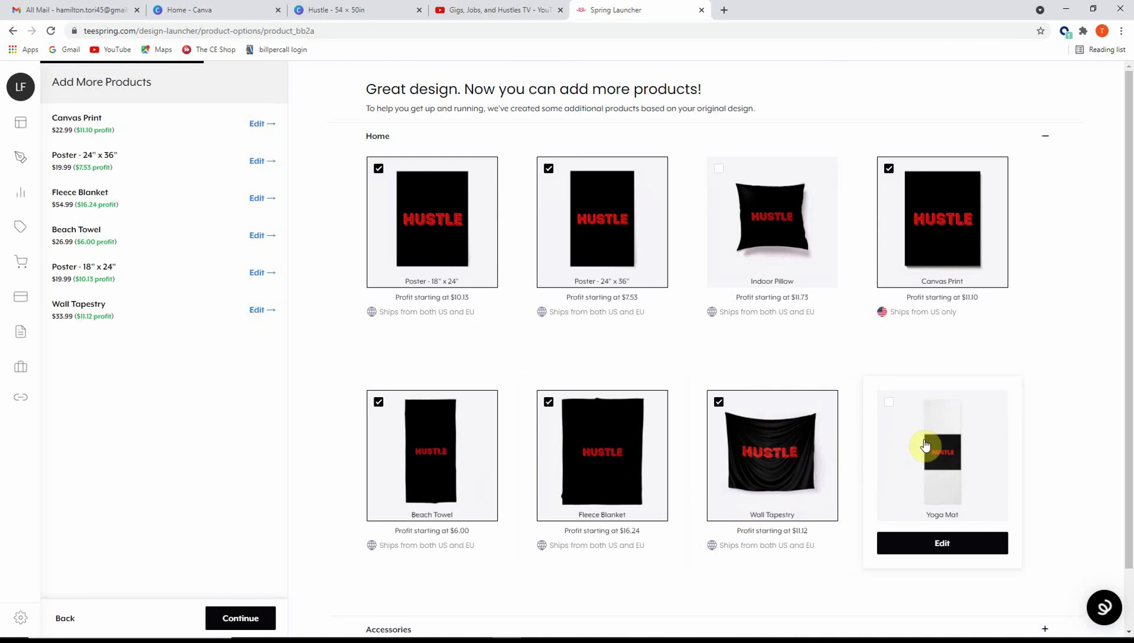
Edit the Yoga Mat, replace its white background color with black and continue to add it to the product list
left_click(956, 542)
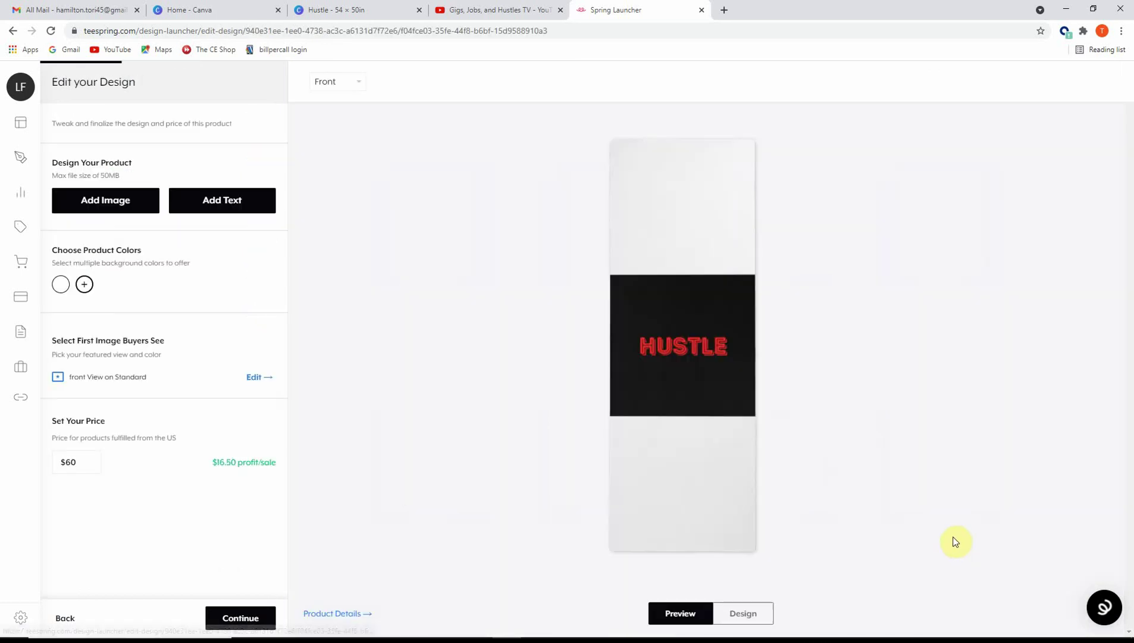
left_click(86, 289)
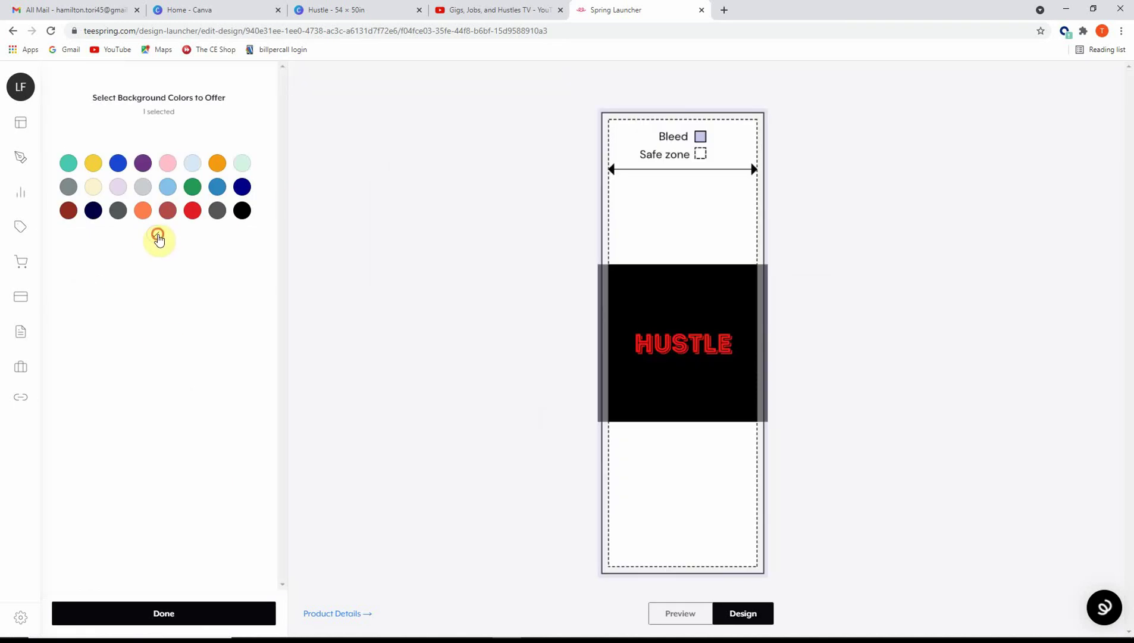
left_click(243, 210)
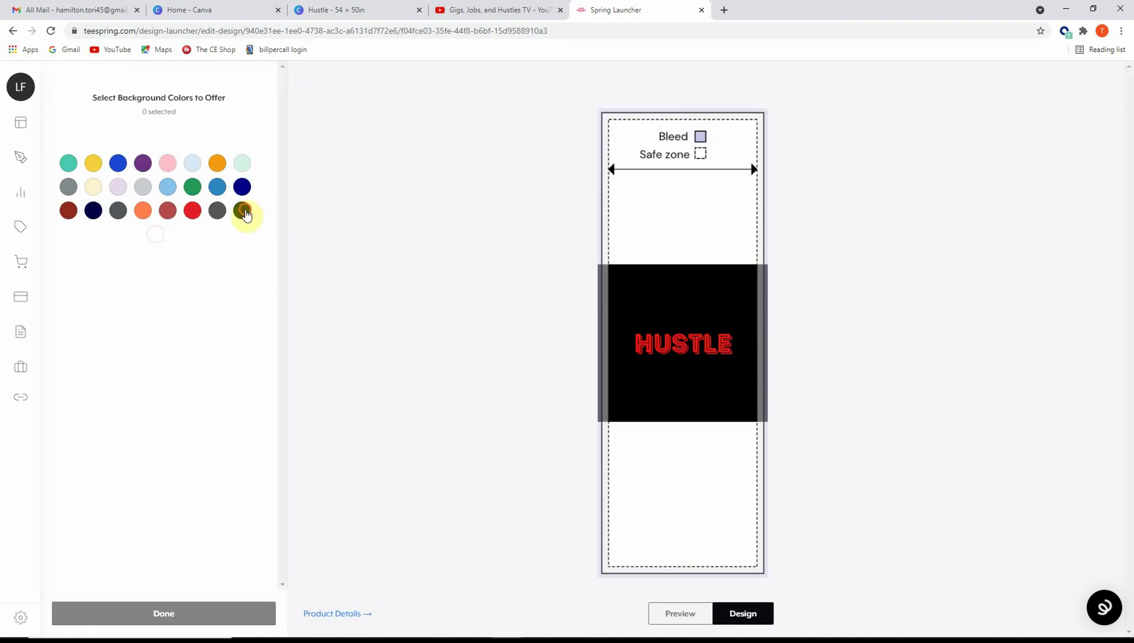
left_click(182, 622)
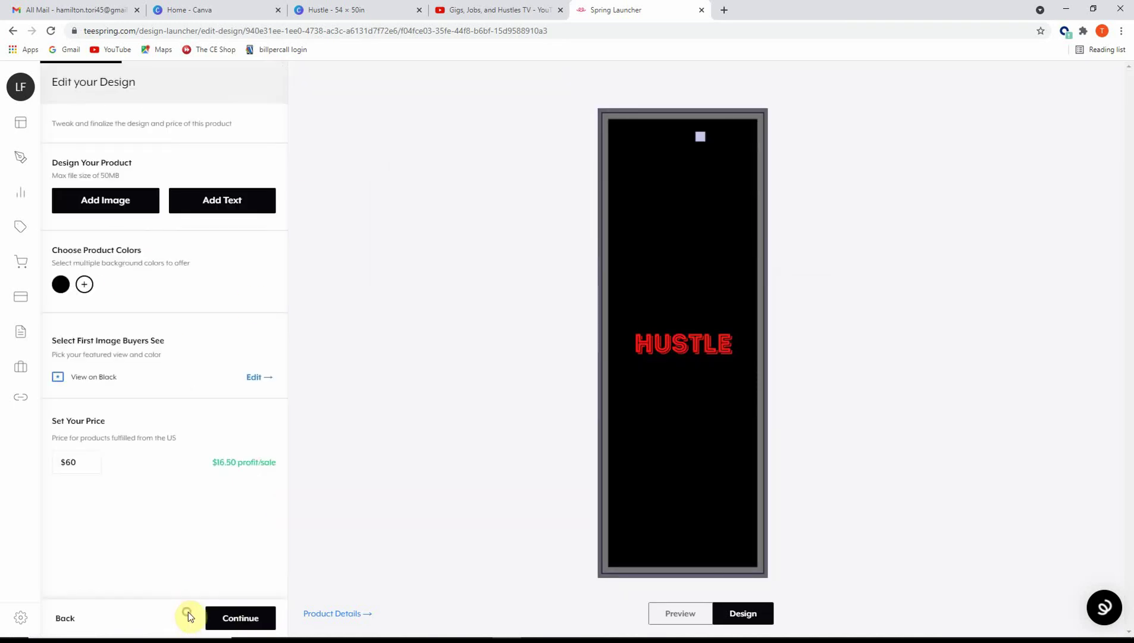
left_click(246, 622)
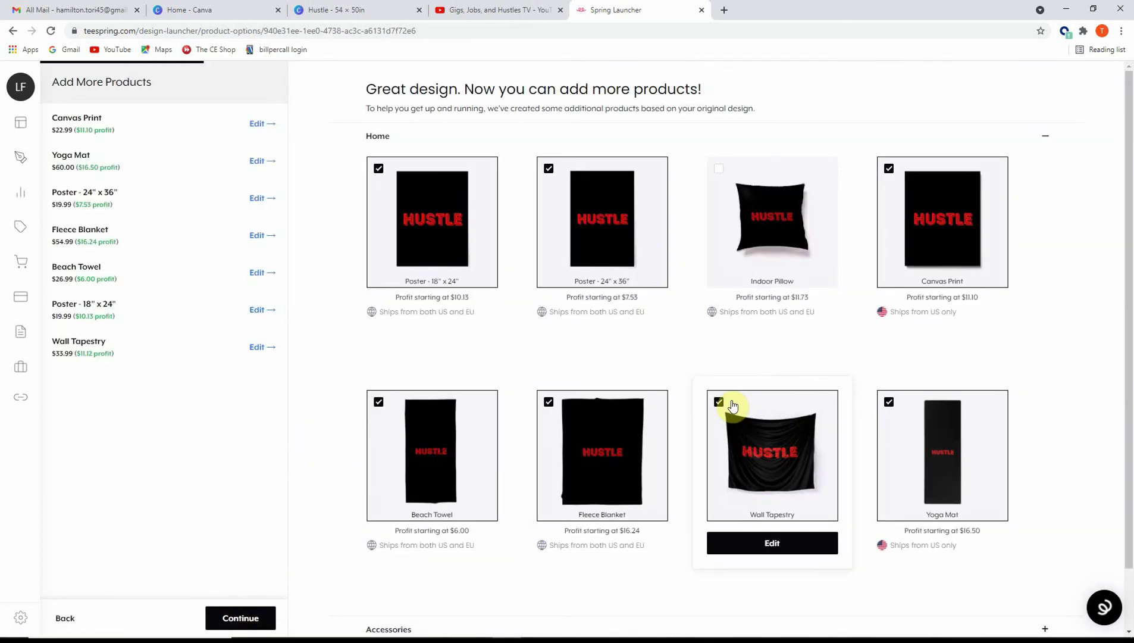
Expand the Accessories category, look over its products and open the iPhone Case for editing
scroll(708, 304, "down", 1)
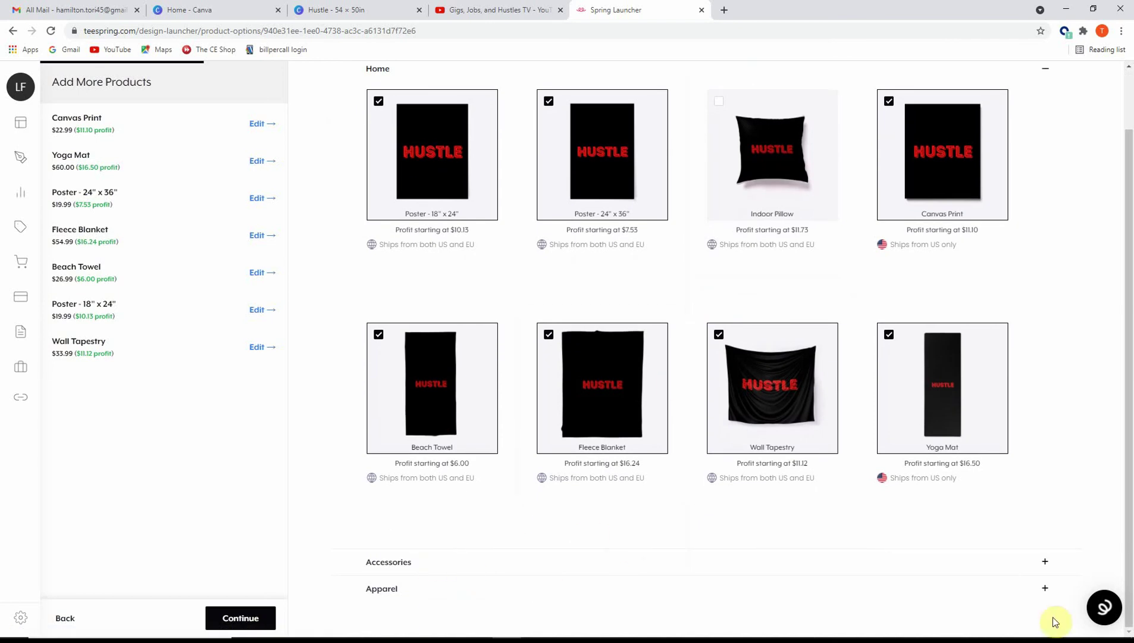
left_click(1046, 564)
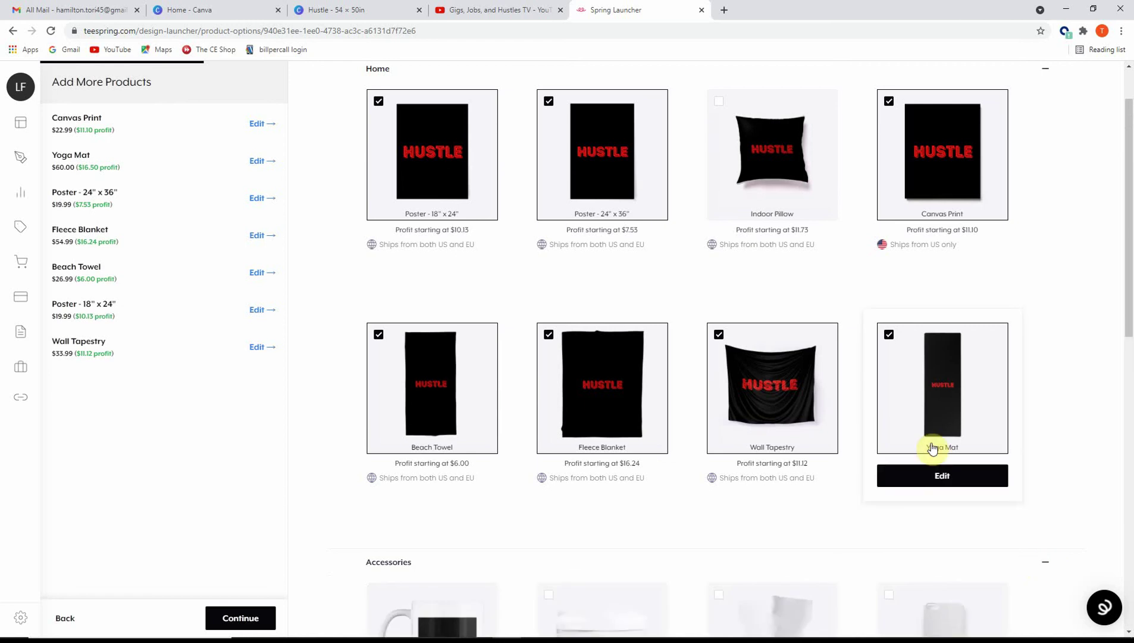
scroll(936, 450, "down", 1)
scroll(933, 449, "down", 5)
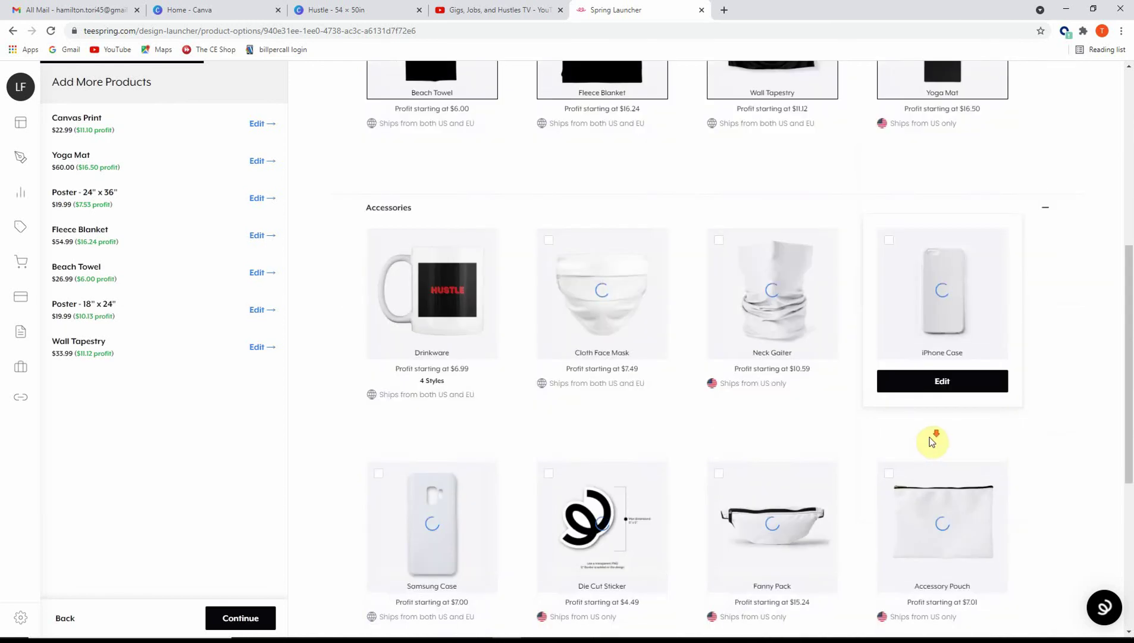
mouse_move(427, 295)
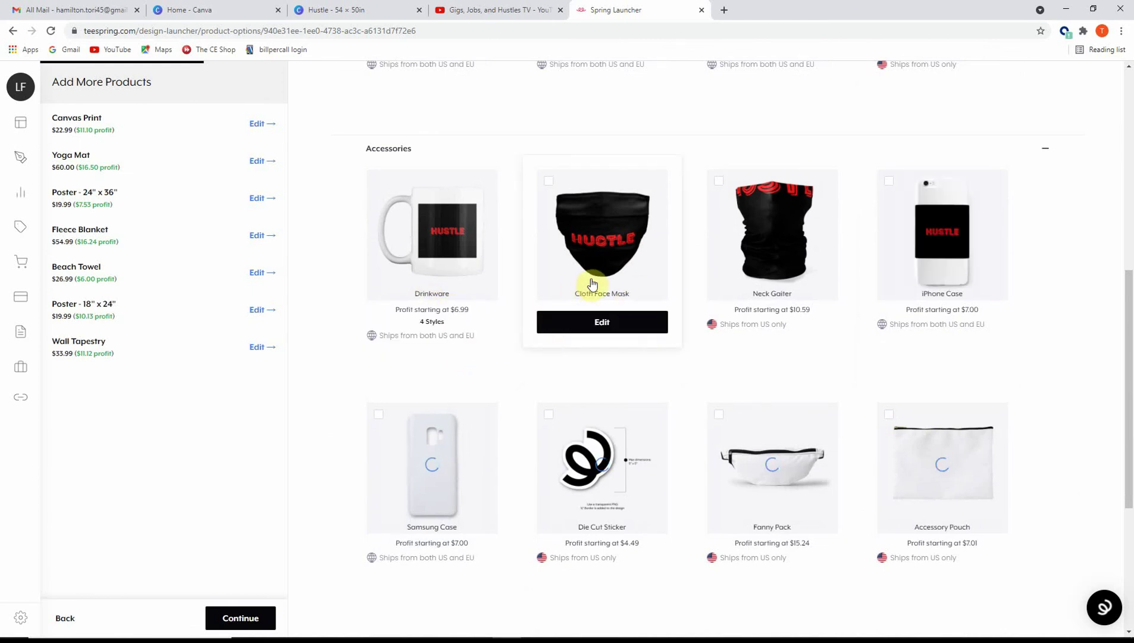
mouse_move(770, 323)
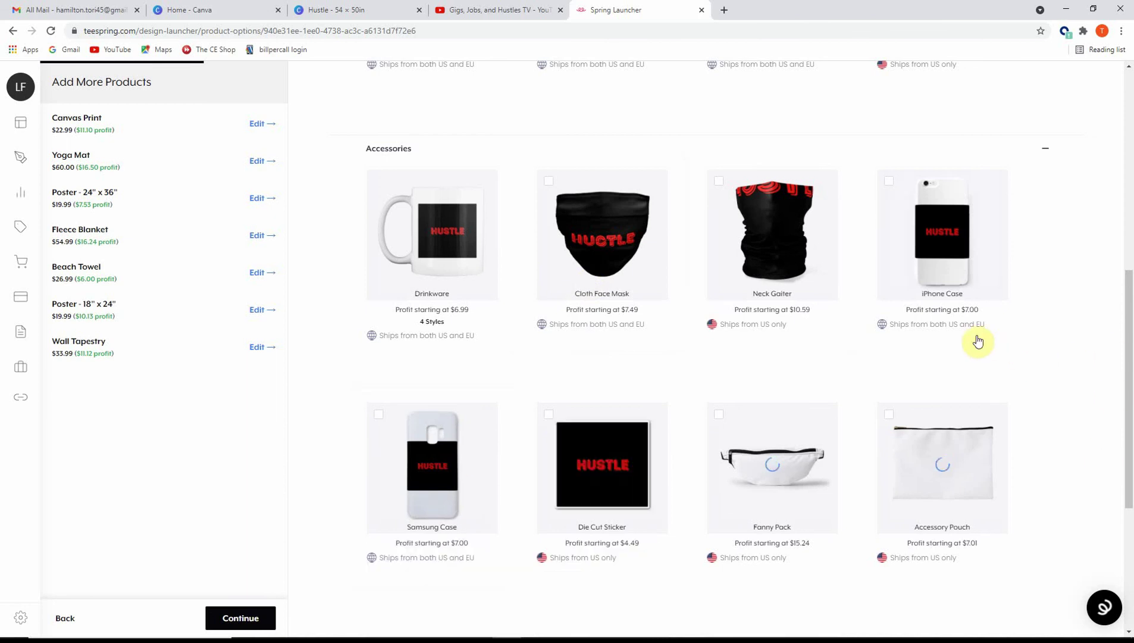
mouse_move(975, 337)
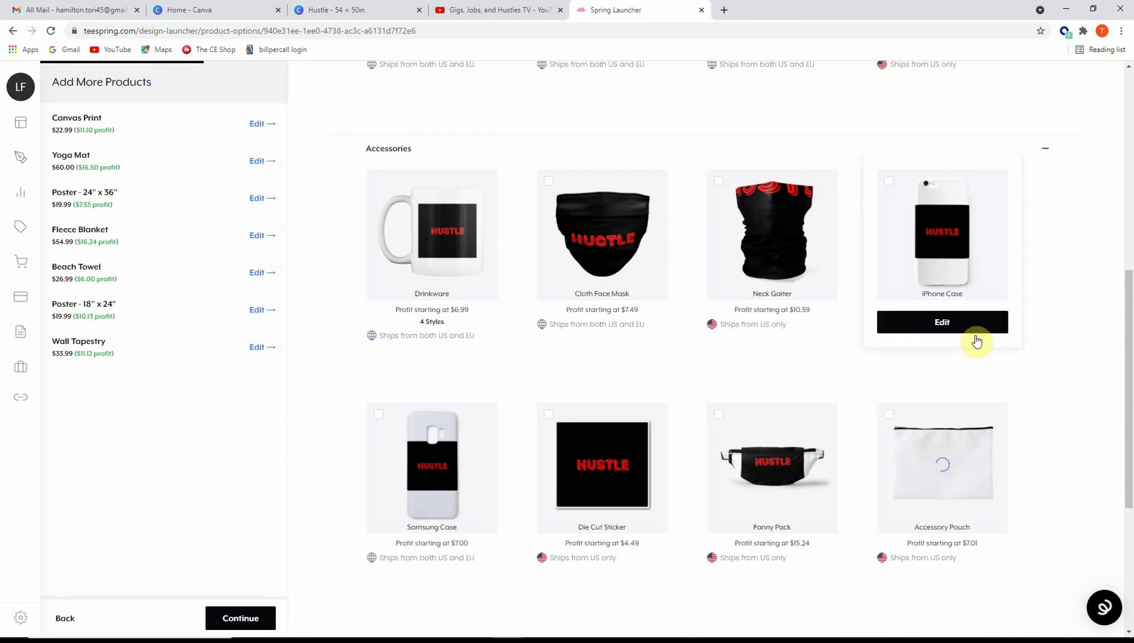
left_click(940, 326)
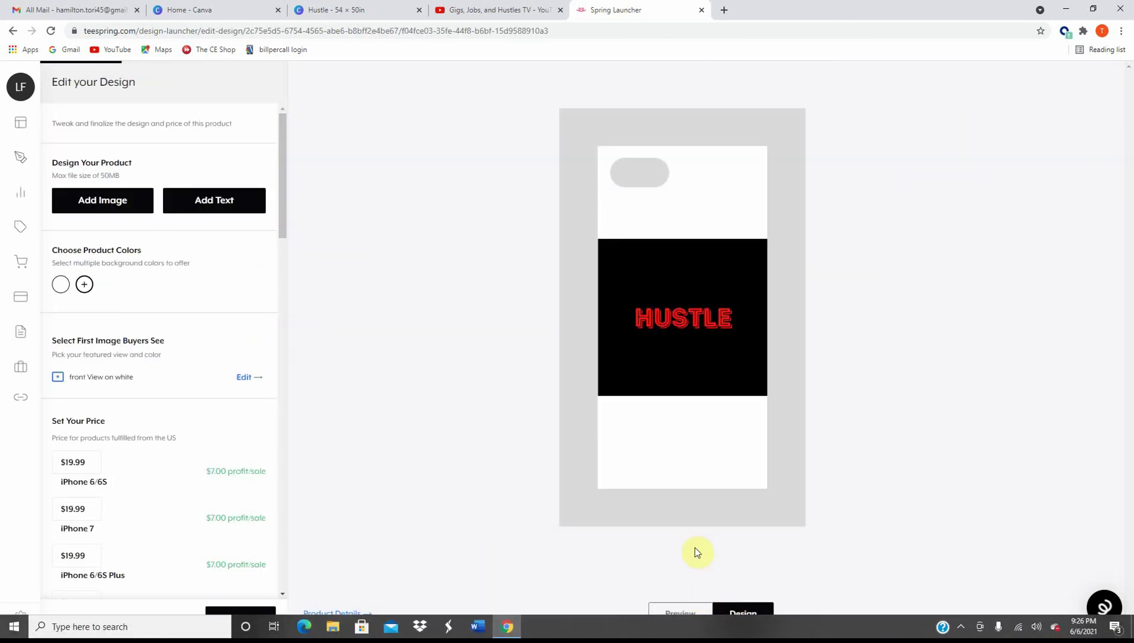
Enlarge the iPhone Case's HUSTLE artwork to about 4.14" x 3.84", centre it on the case and preview it
left_click(711, 372)
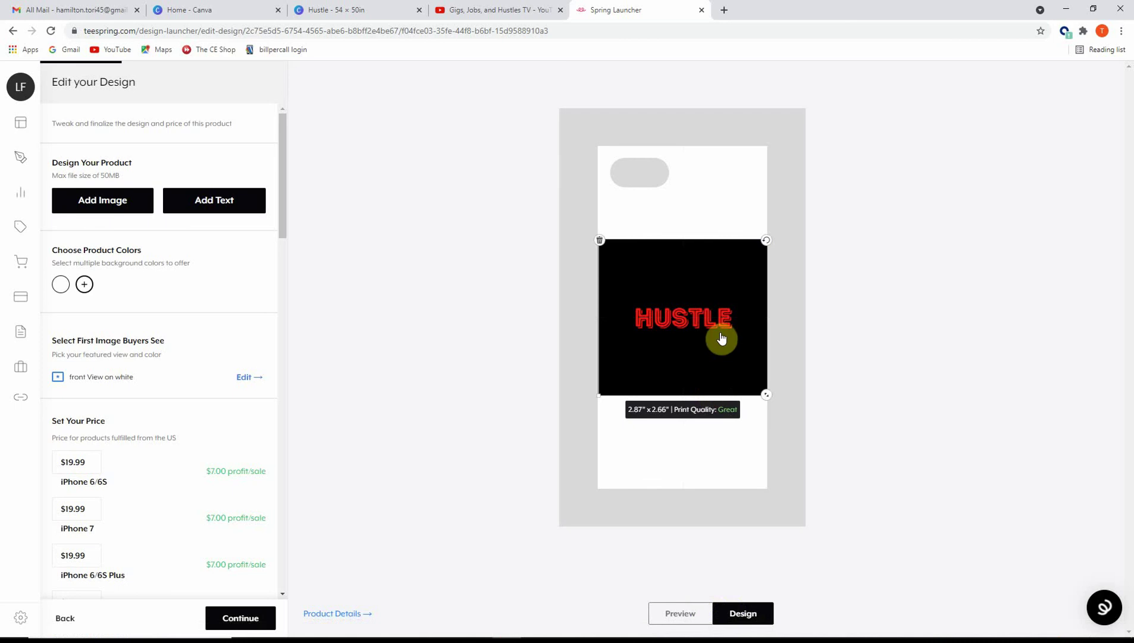
left_click_drag(679, 285, 671, 199)
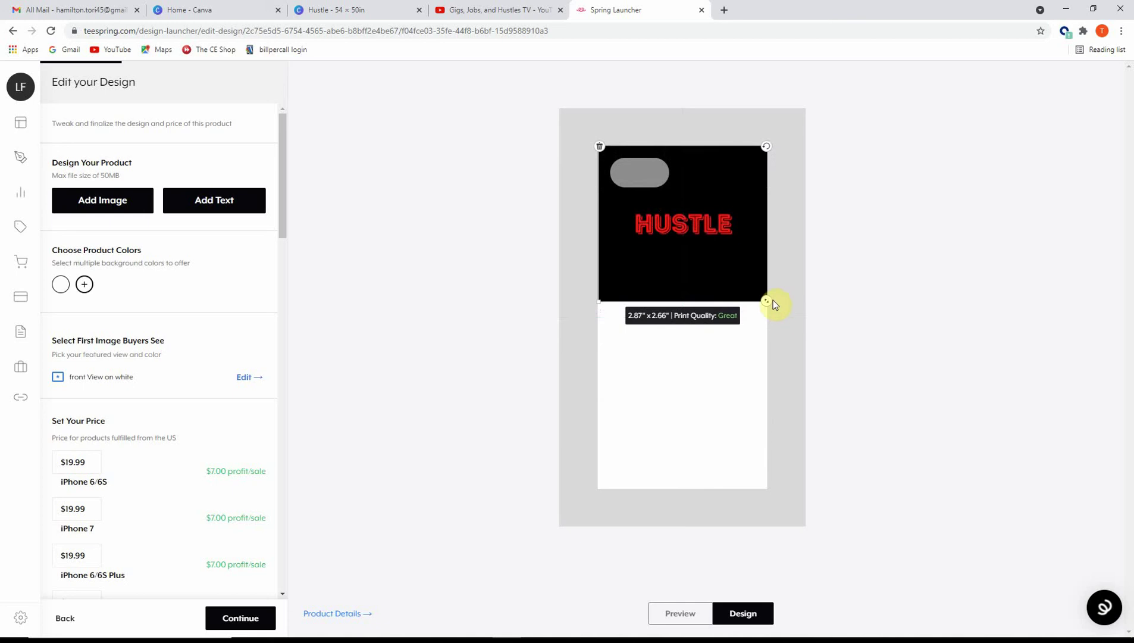
left_click_drag(769, 306, 784, 375)
left_click_drag(721, 274, 692, 326)
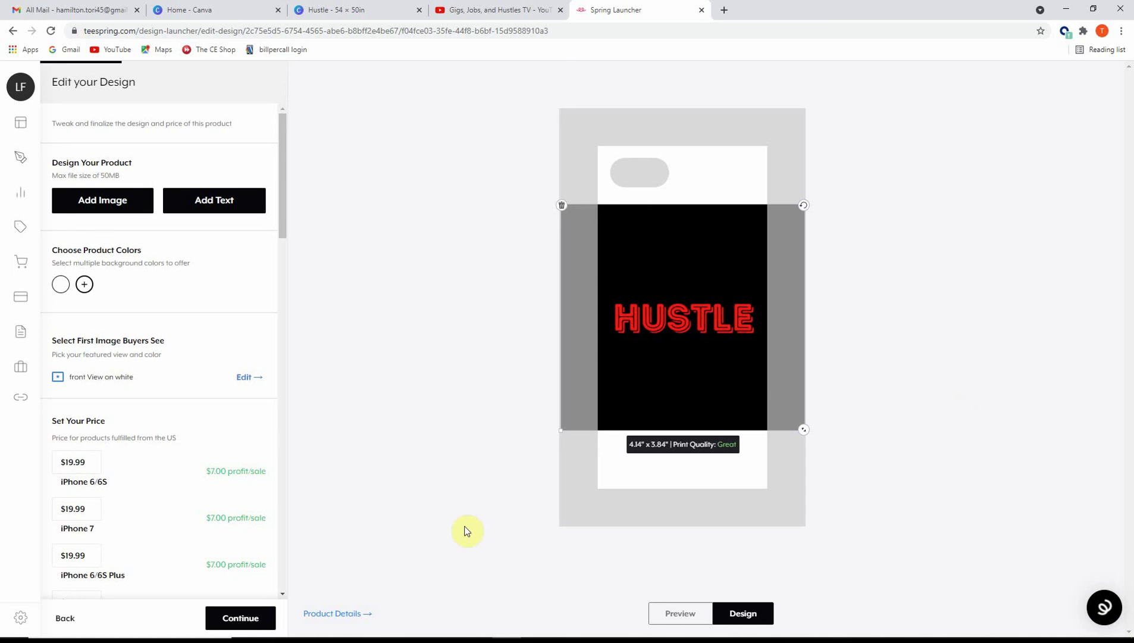
left_click(679, 613)
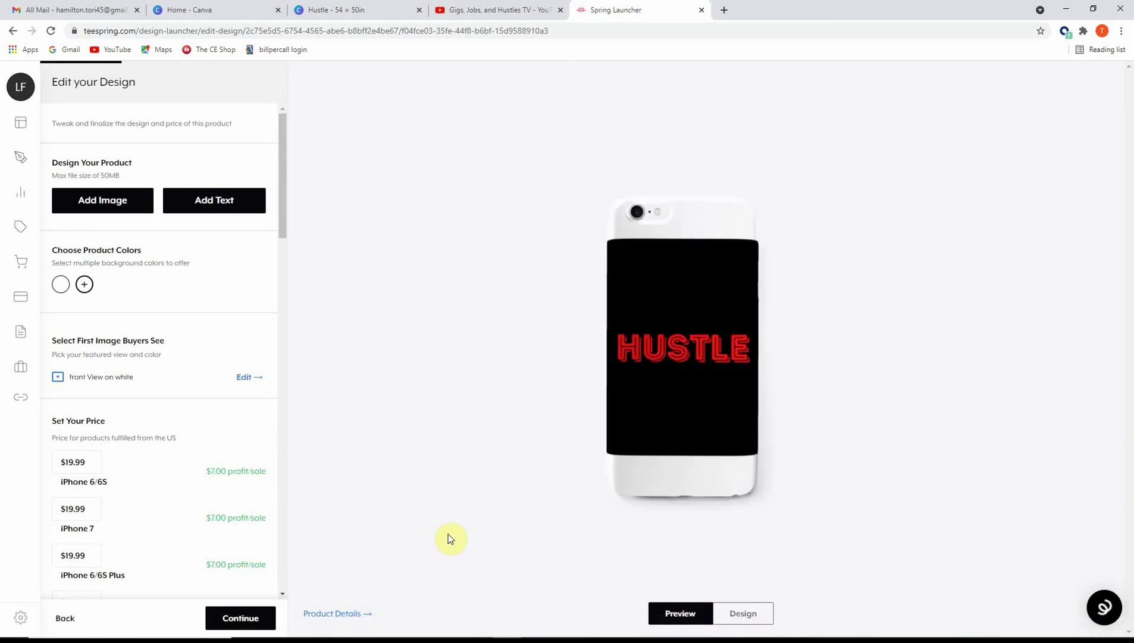
Replace the iPhone Case's white background color with black and continue to add it to the product list
left_click(86, 285)
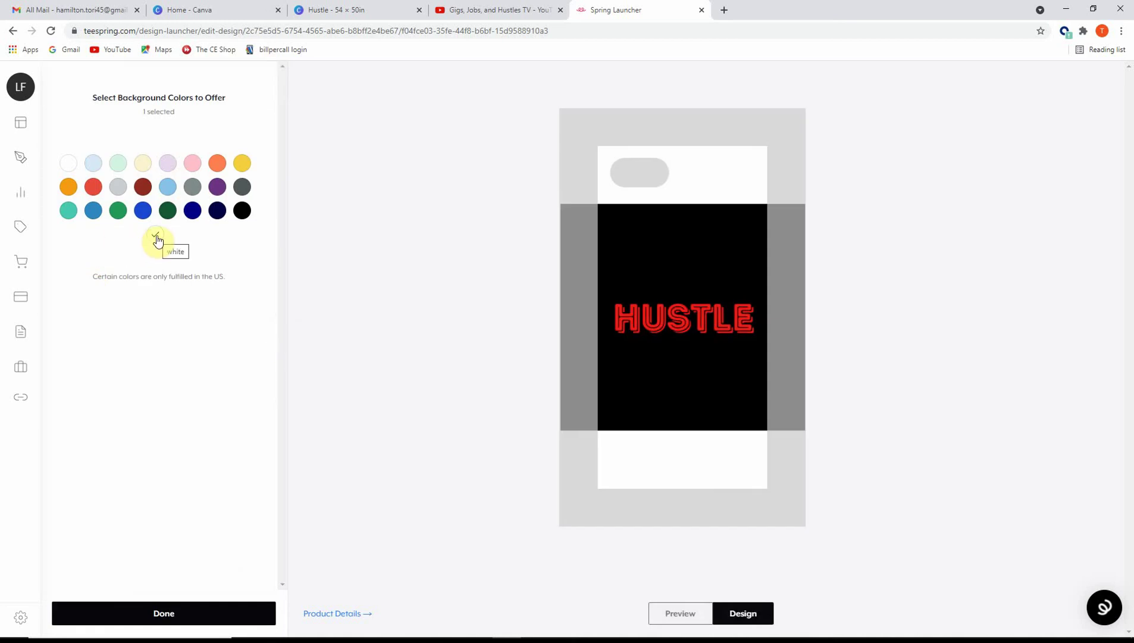
left_click(156, 238)
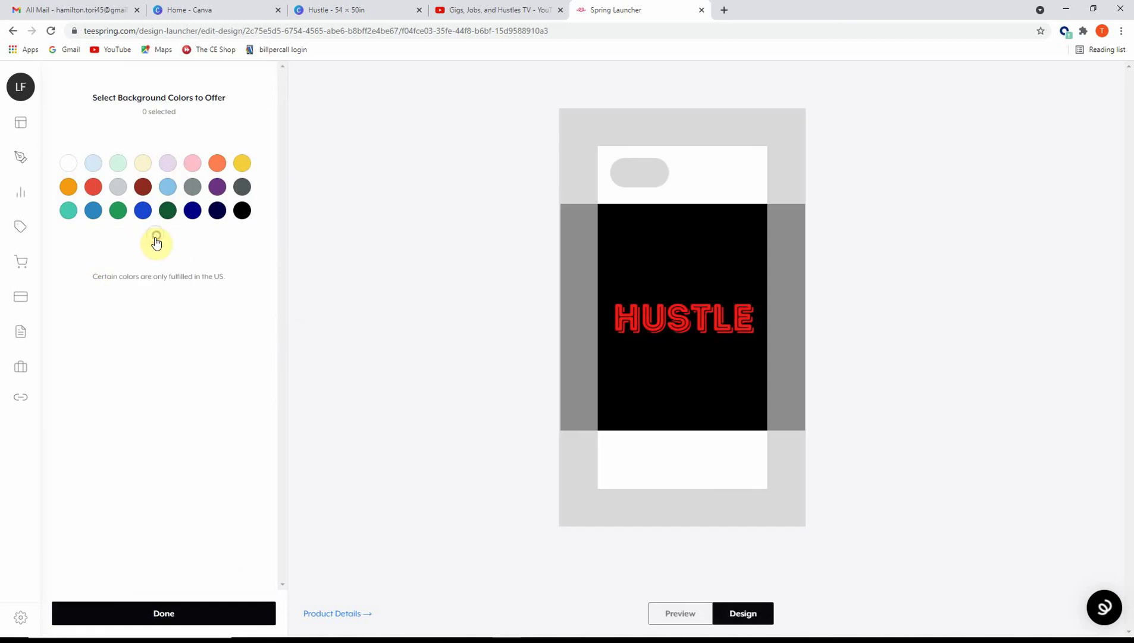
left_click(243, 212)
left_click(177, 613)
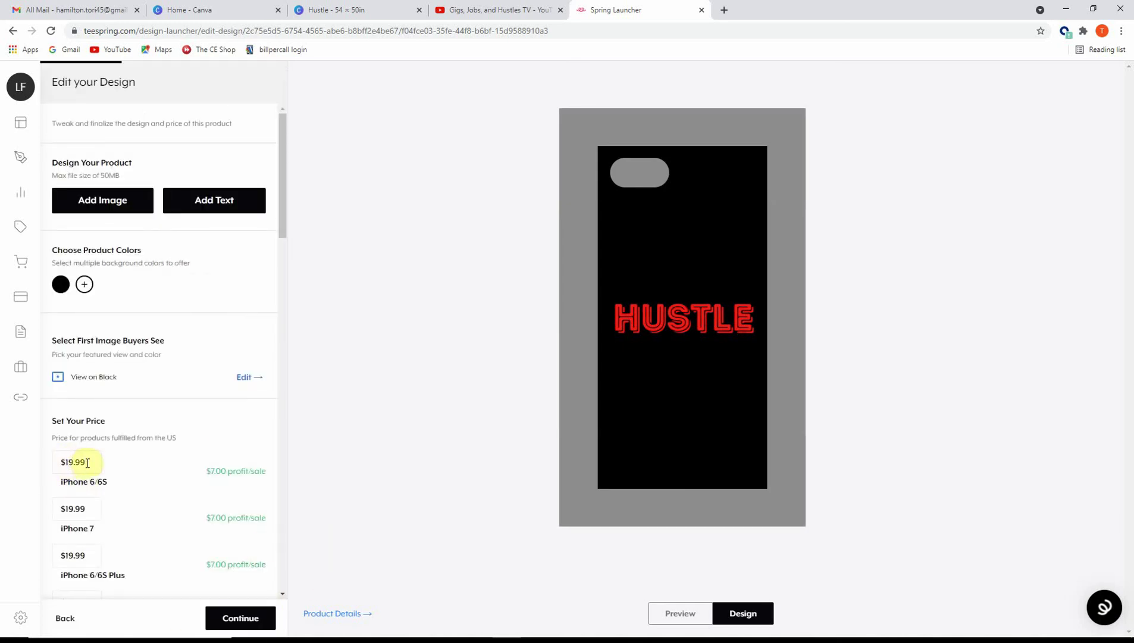
double_click(69, 463)
left_click(221, 483)
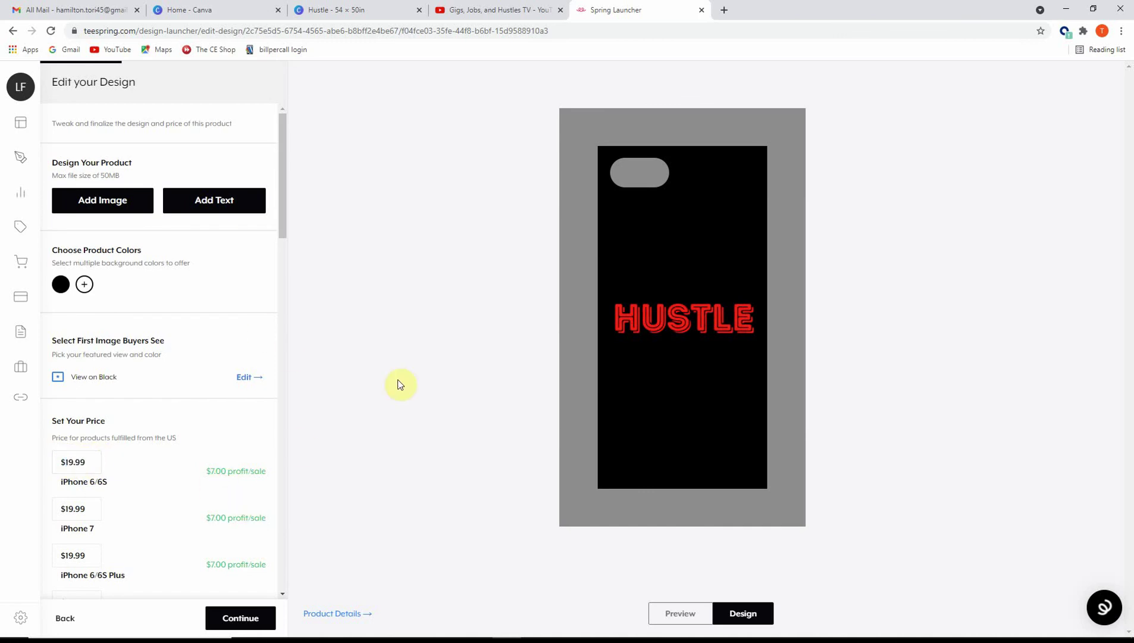
left_click(234, 620)
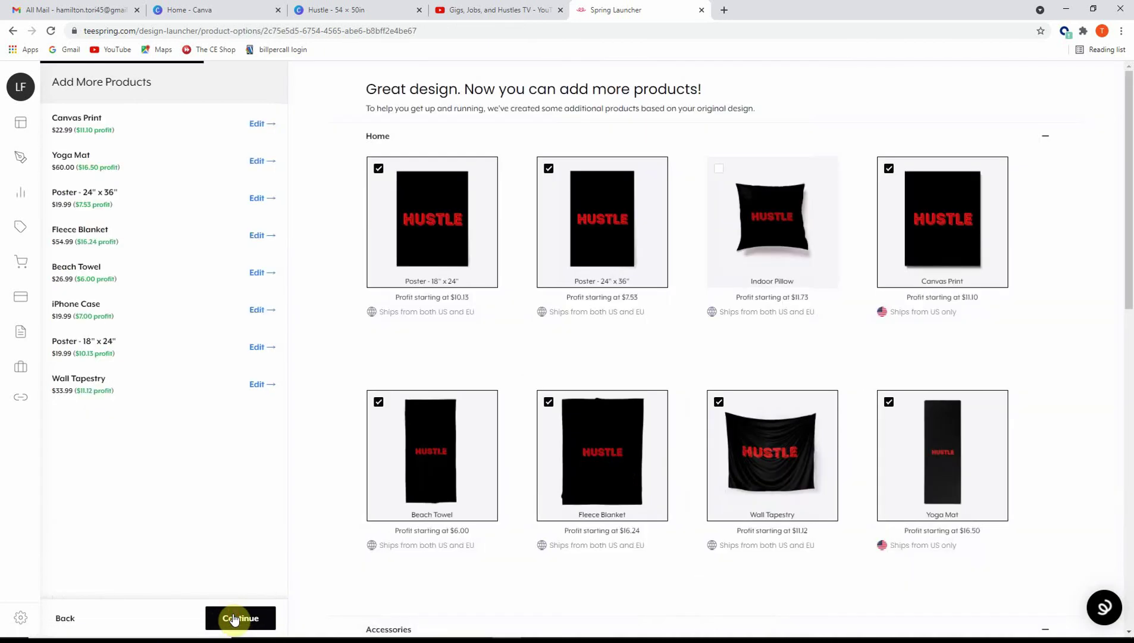
Examine the HUSTLE design on the remaining Accessories, then expand the Apparel category and examine its products
scroll(932, 451, "down", 5)
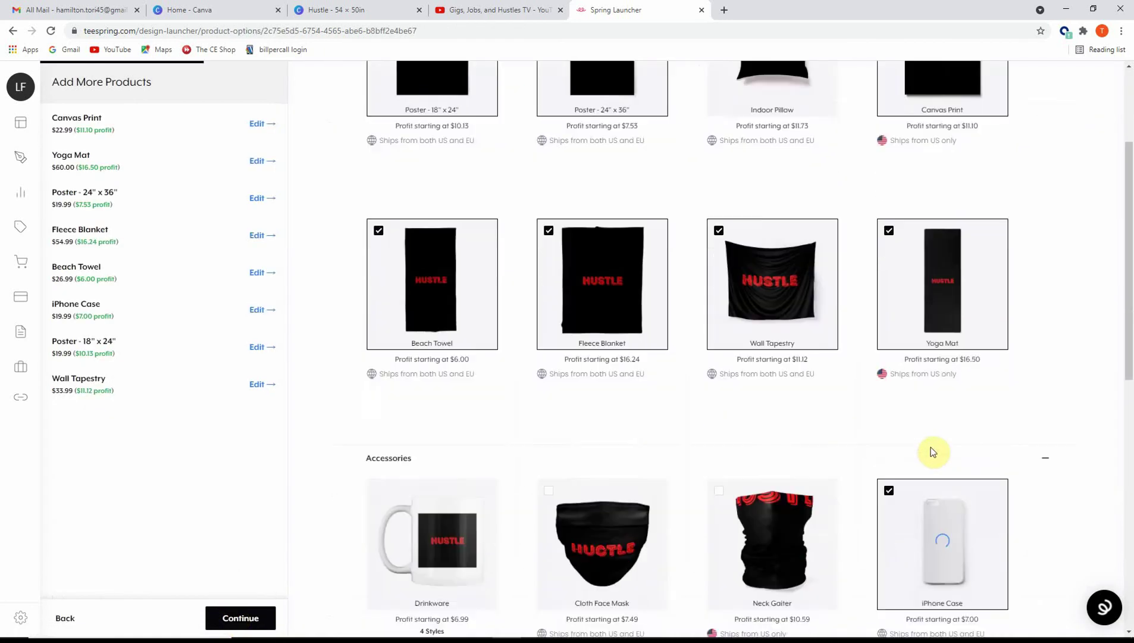
scroll(932, 451, "down", 5)
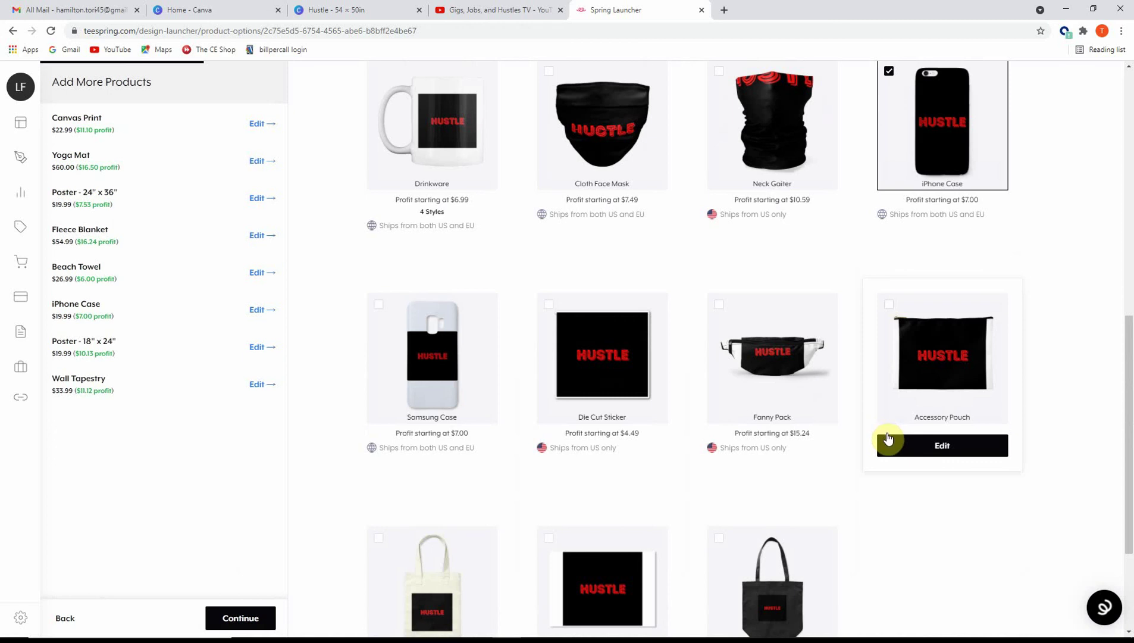
scroll(921, 458, "up", 2)
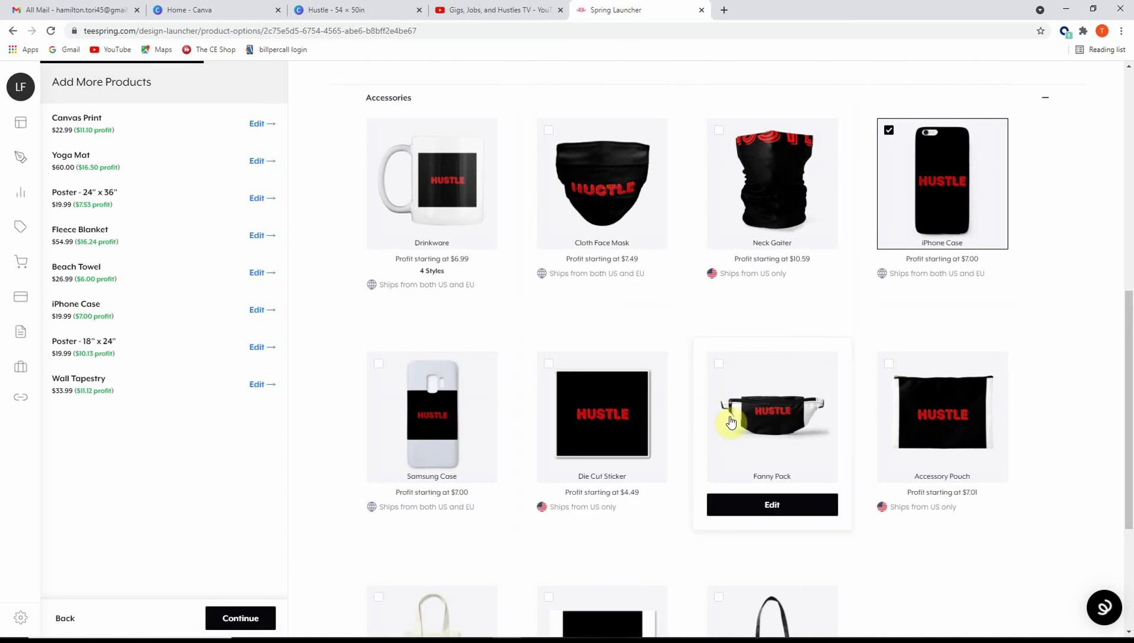
scroll(714, 387, "down", 4)
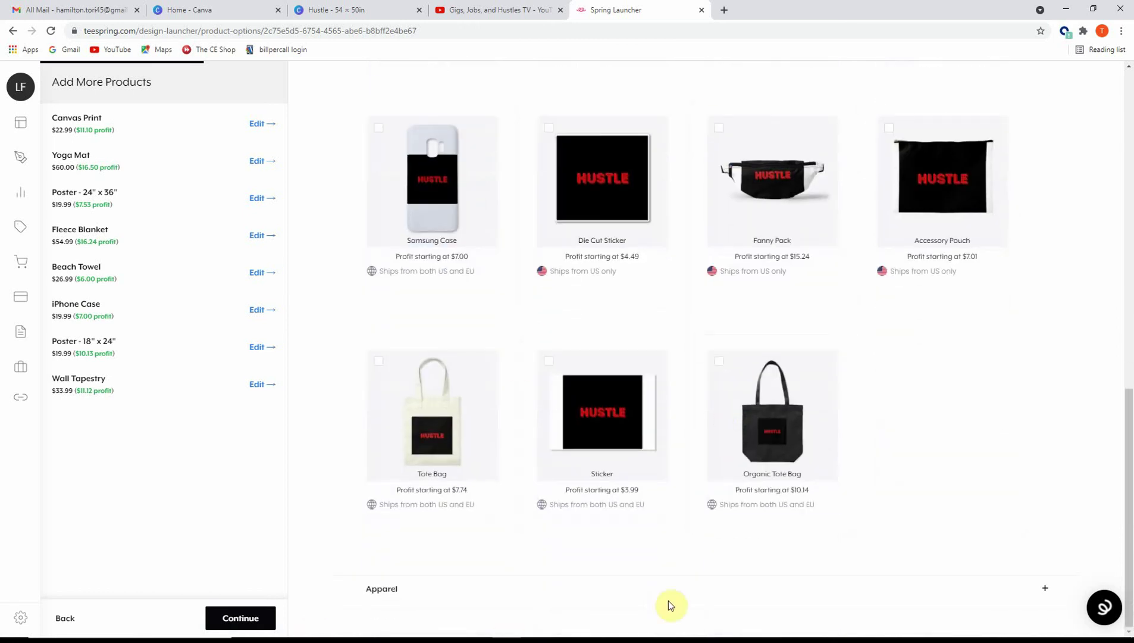
left_click(1048, 592)
scroll(823, 478, "down", 3)
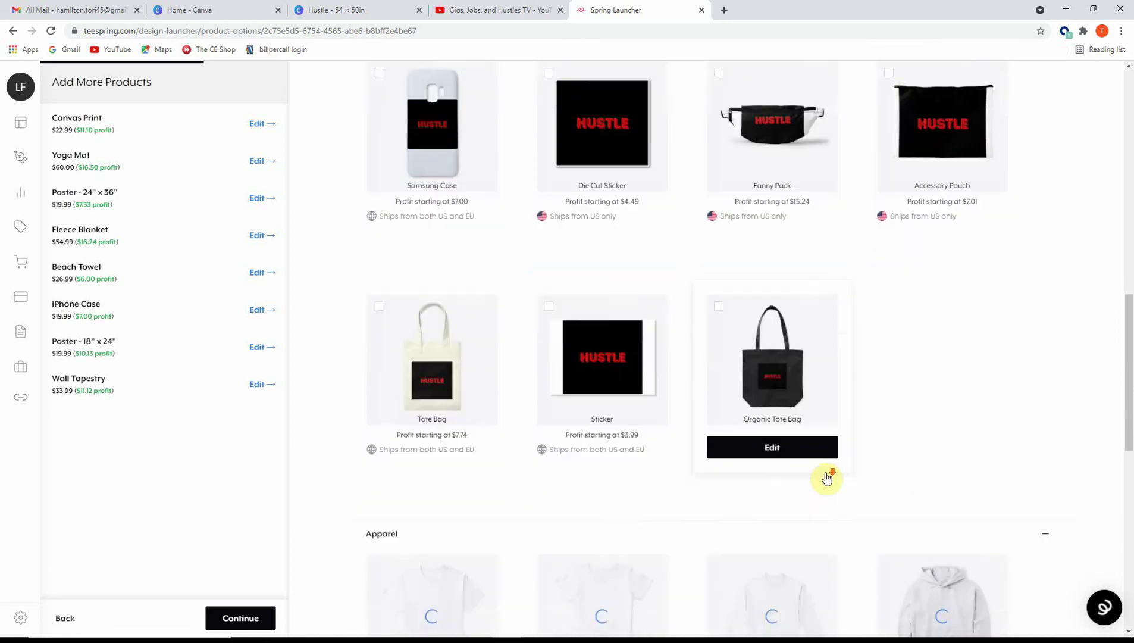
scroll(826, 478, "down", 5)
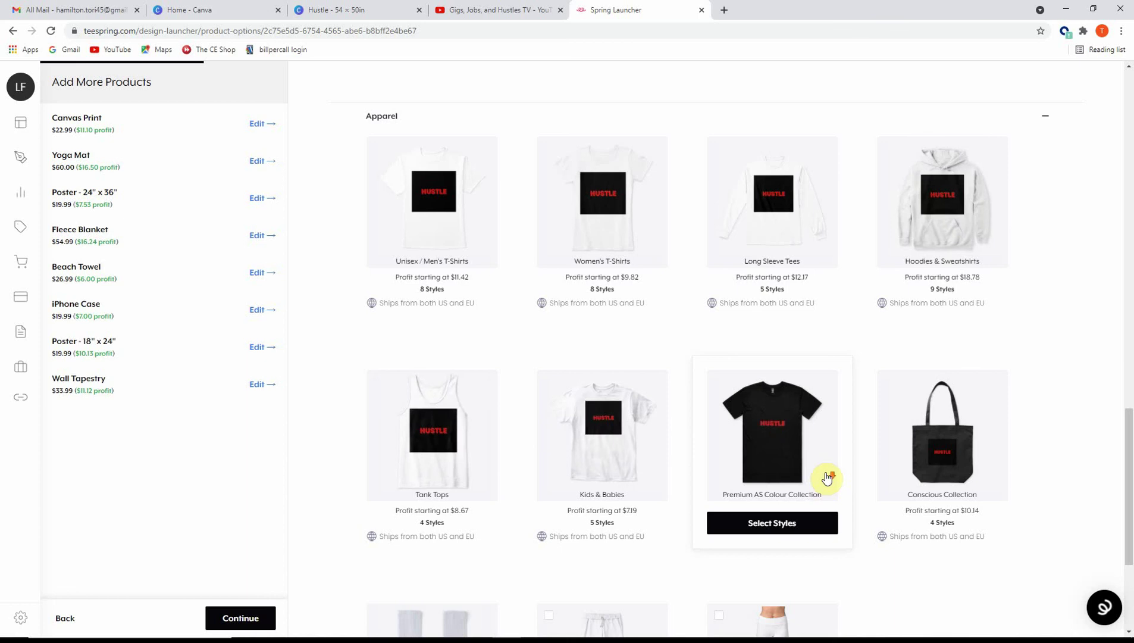
scroll(828, 477, "down", 2)
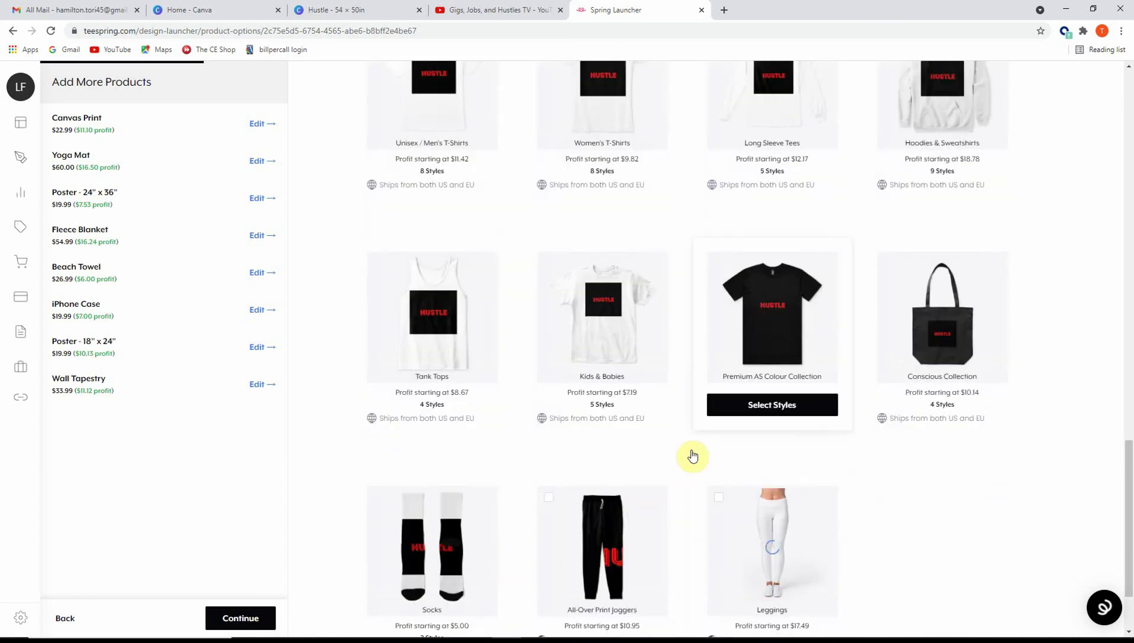
scroll(738, 451, "up", 4)
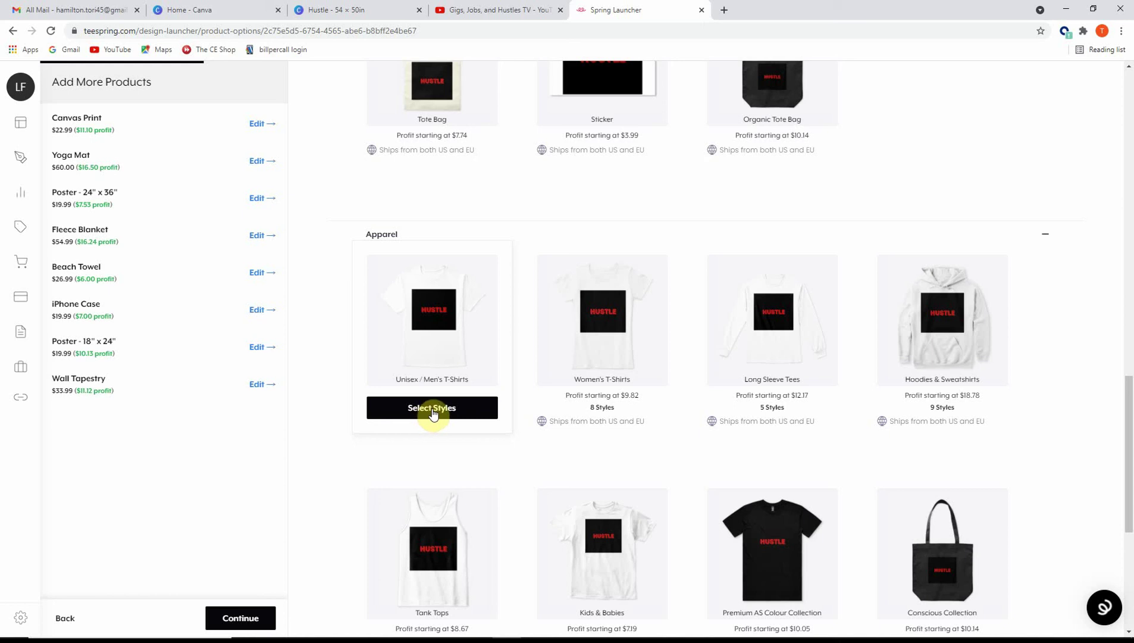
Look over the Unisex / Men's T-Shirts styles and open the Classic Tee for editing
left_click(433, 410)
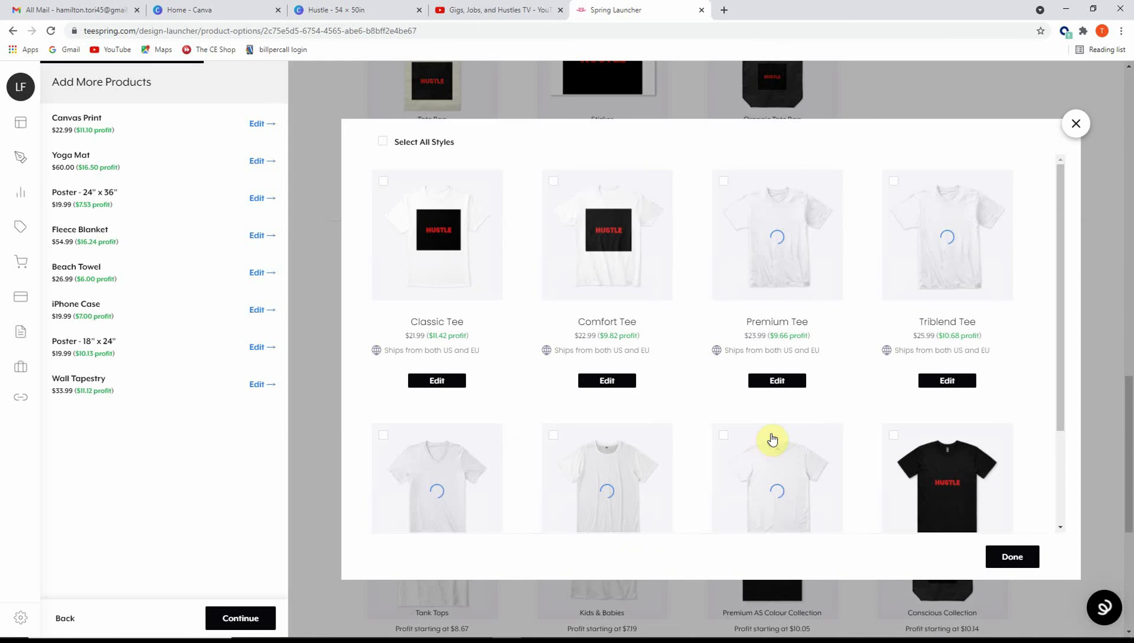
scroll(773, 440, "down", 1)
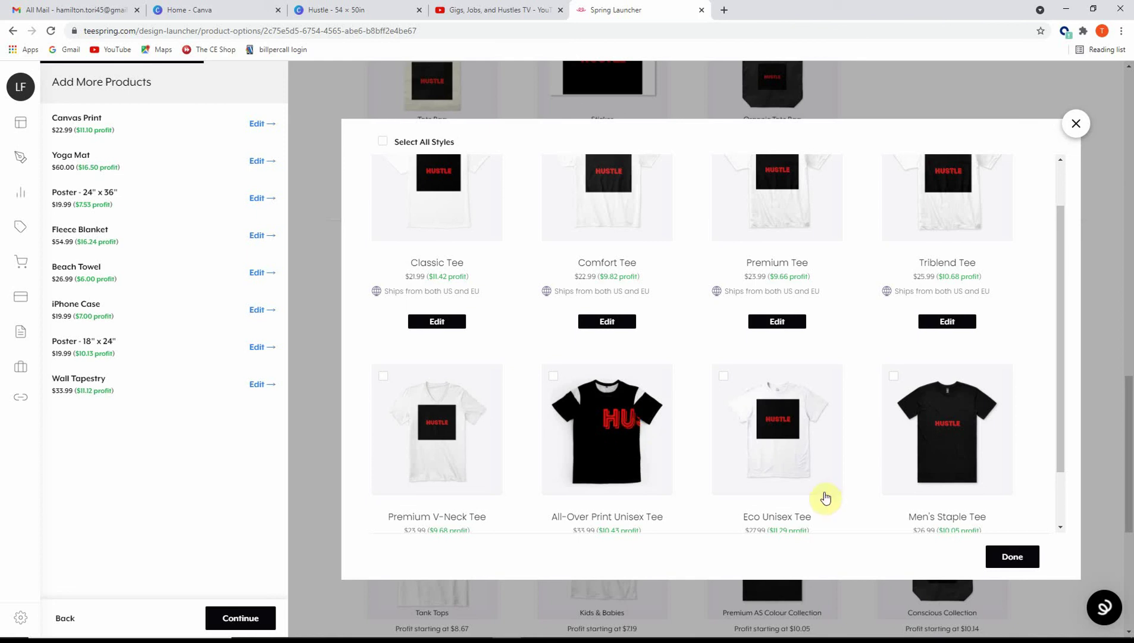
scroll(955, 444, "down", 2)
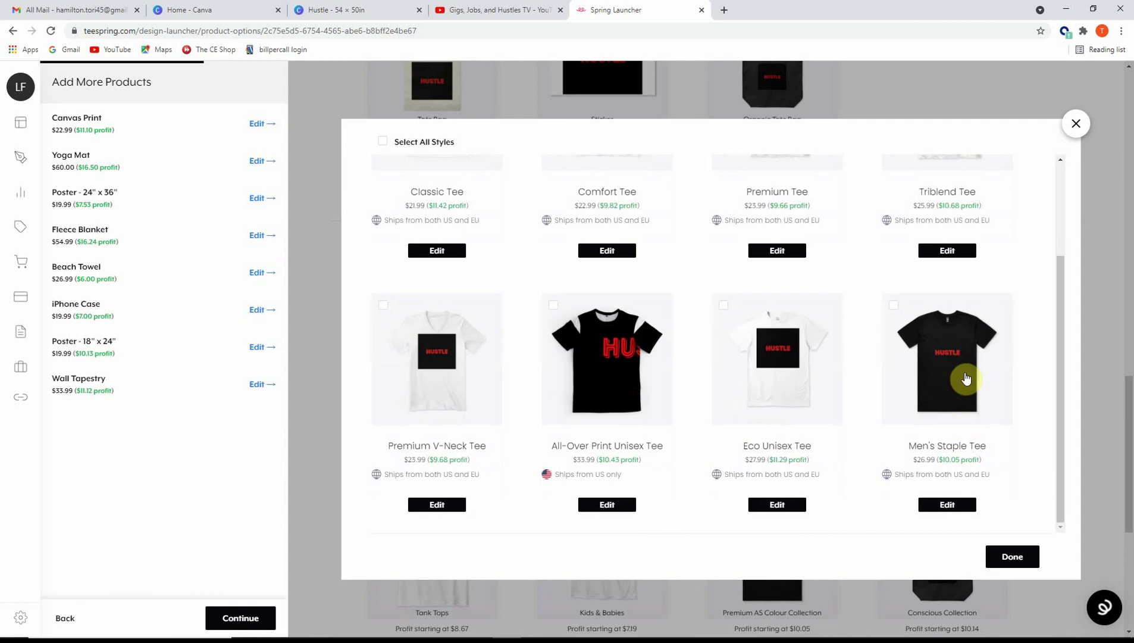
scroll(608, 410, "up", 2)
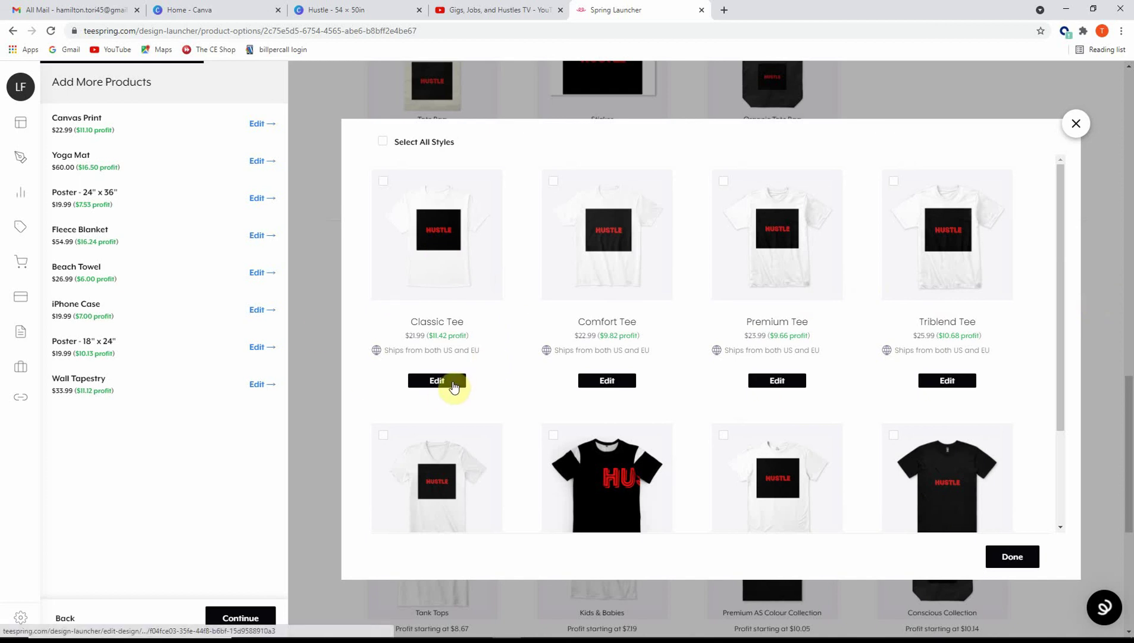
left_click(453, 384)
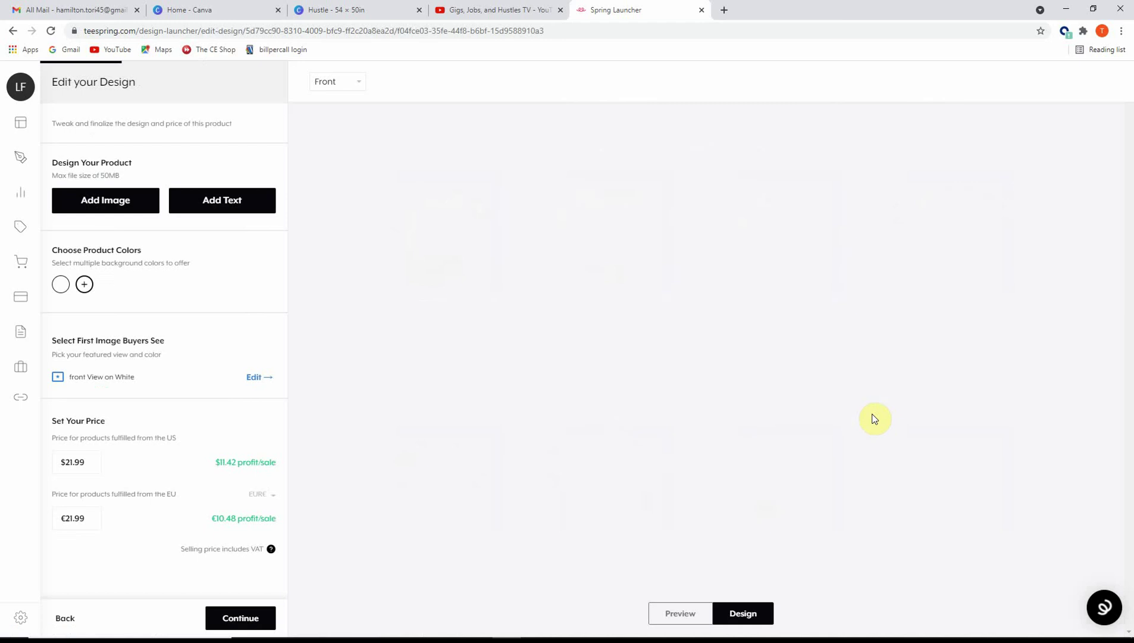
Enlarge the Classic Tee's HUSTLE artwork to about 17.24" x 15.96", centre it in the front print area and preview it
left_click(672, 342)
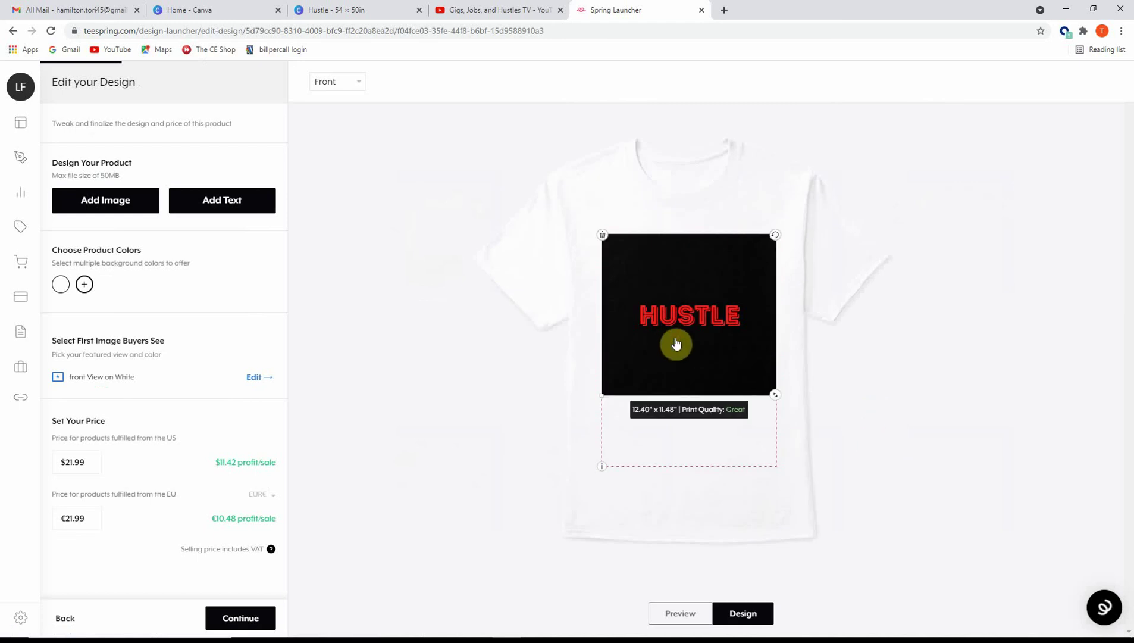
left_click_drag(775, 395, 794, 447)
mouse_move(701, 382)
left_mouse_down()
mouse_move(717, 362)
mouse_move(691, 366)
left_mouse_up()
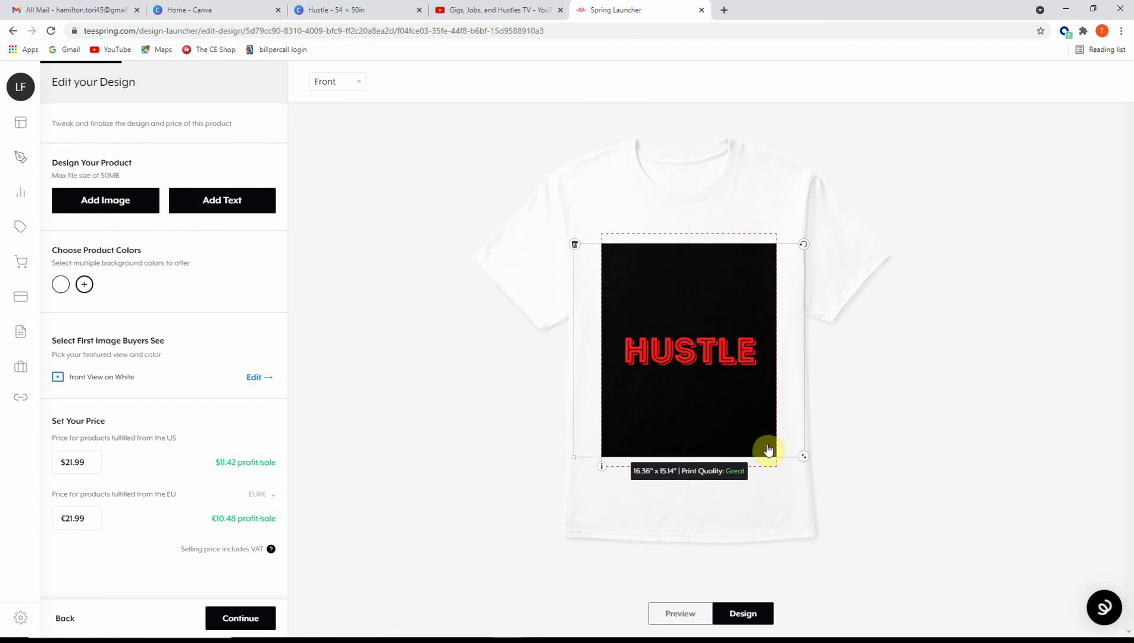
mouse_move(806, 456)
left_mouse_down()
mouse_move(820, 463)
mouse_move(809, 455)
left_mouse_up()
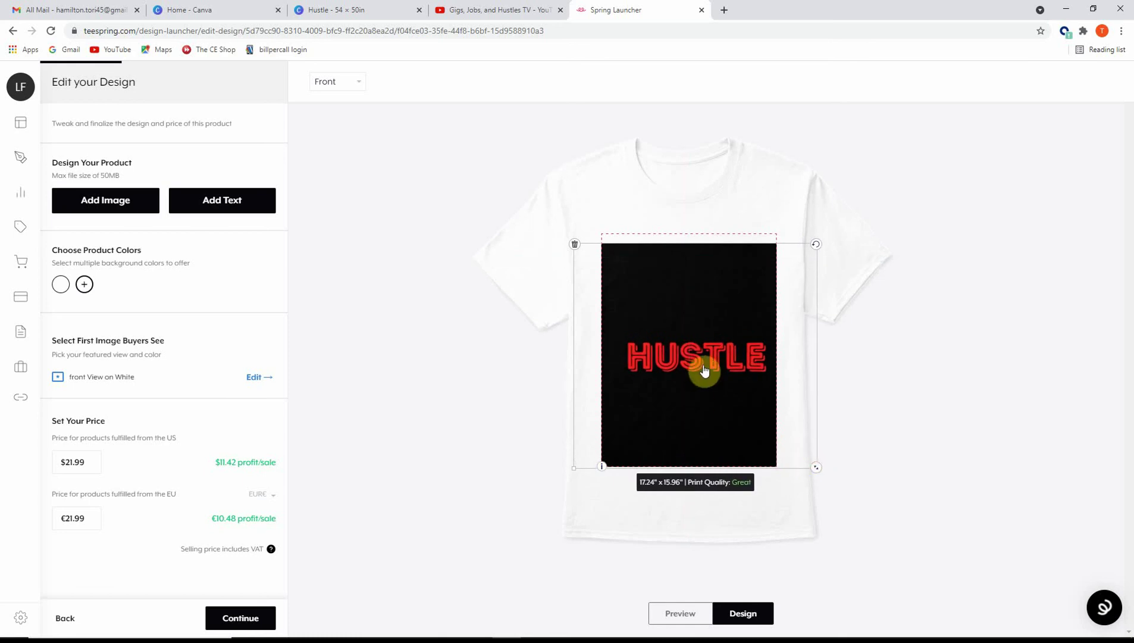
left_click_drag(704, 371, 719, 359)
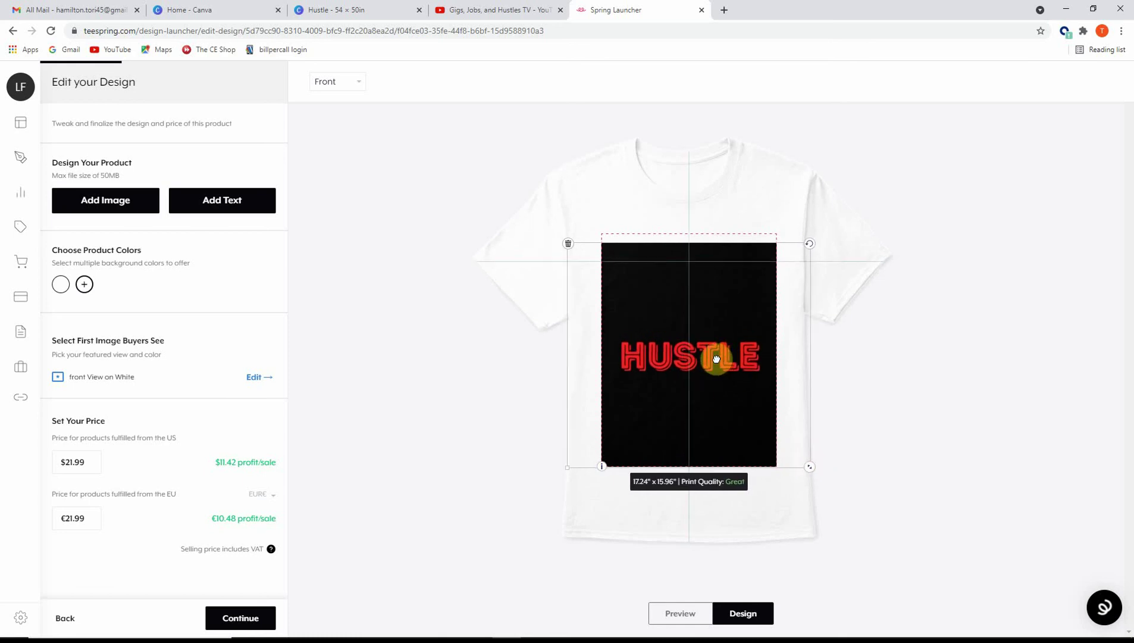
left_click_drag(716, 359, 716, 354)
left_click(852, 451)
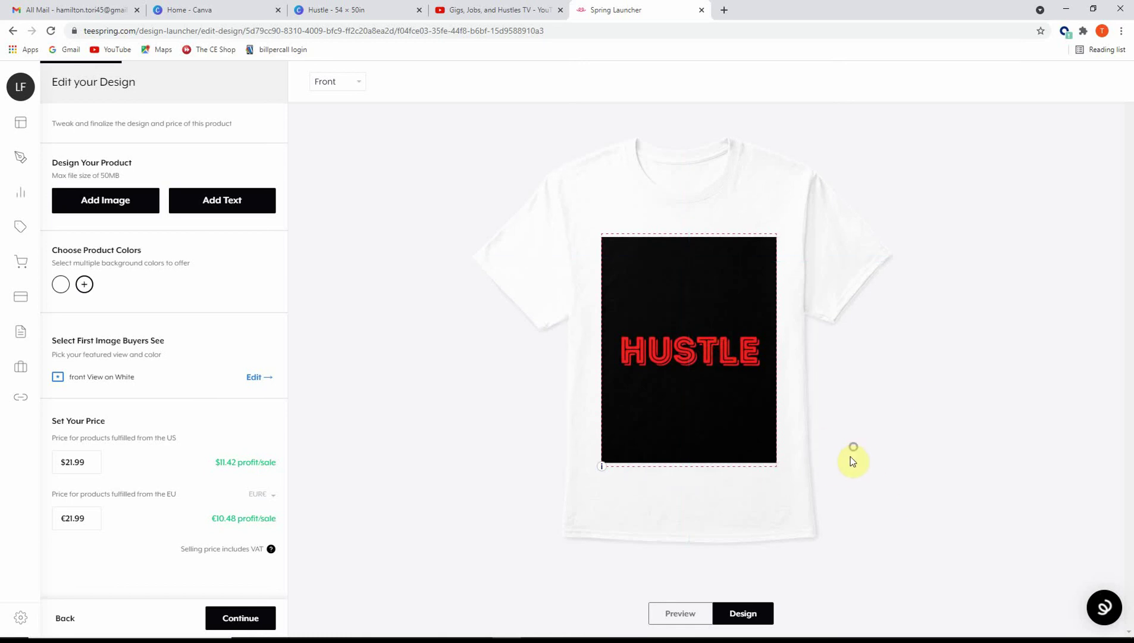
left_click(687, 617)
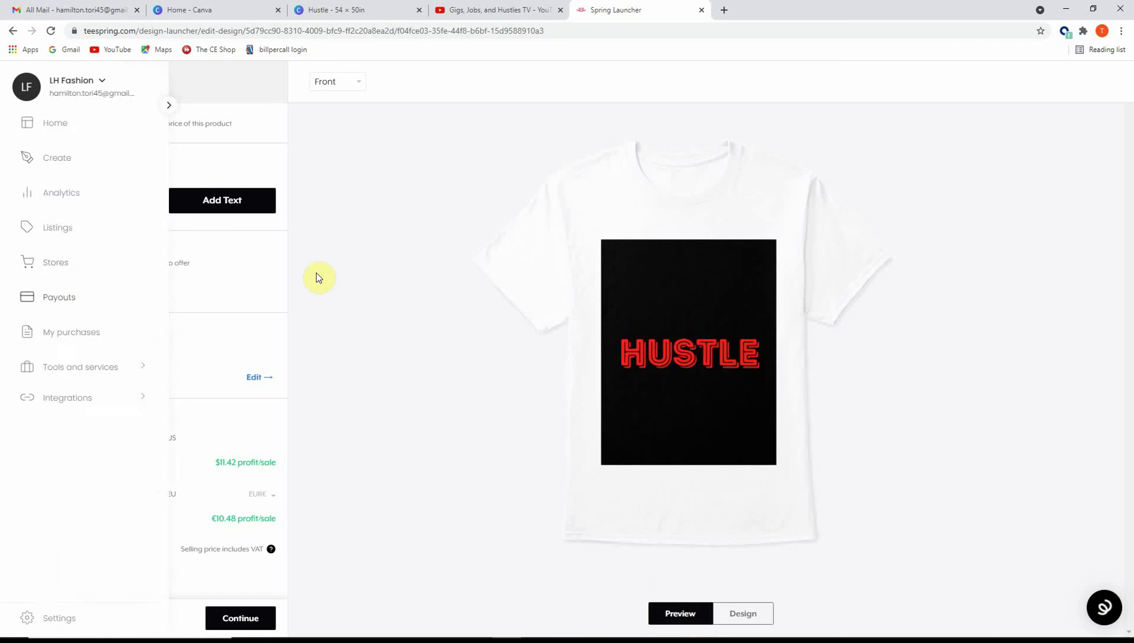
Replace the Classic Tee's white background color with black and deep red
left_click(85, 284)
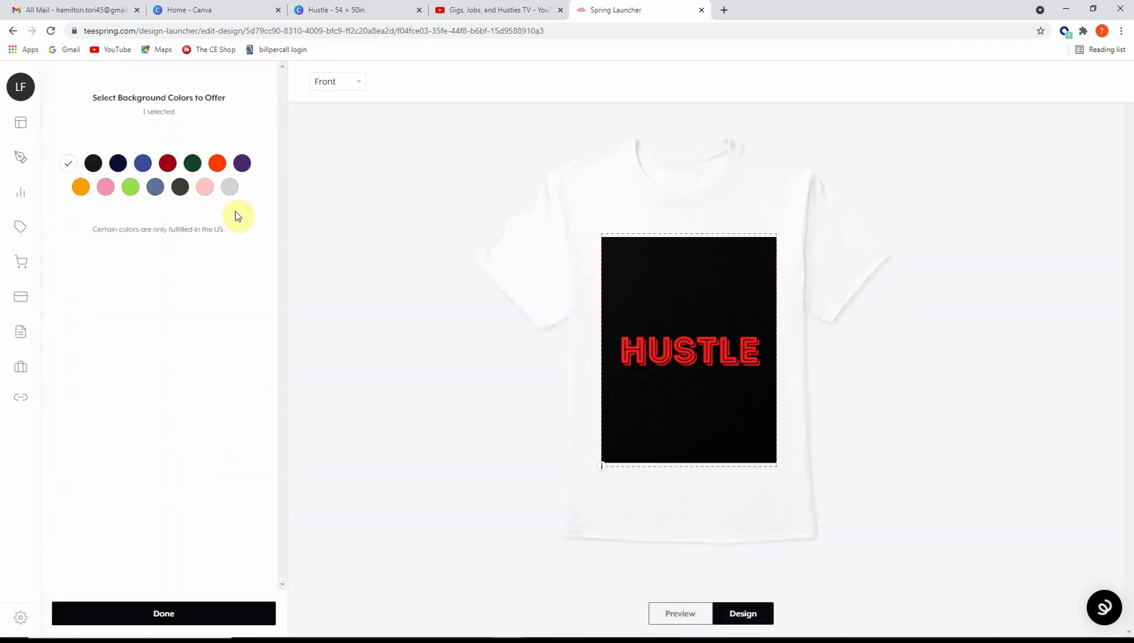
left_click(66, 169)
left_click(92, 164)
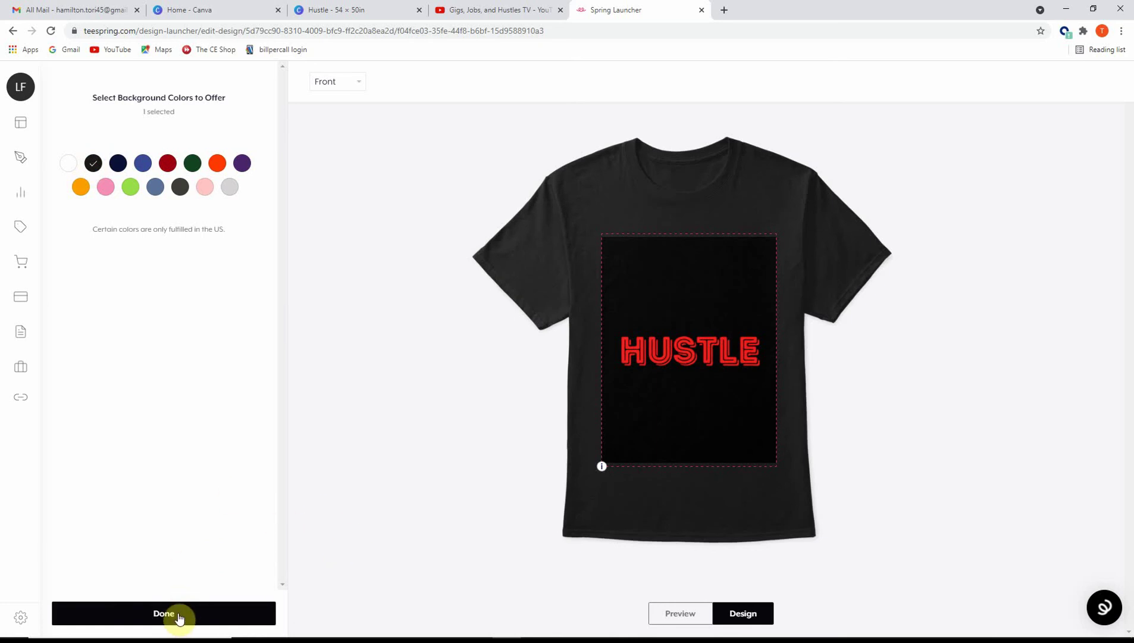
left_click(170, 165)
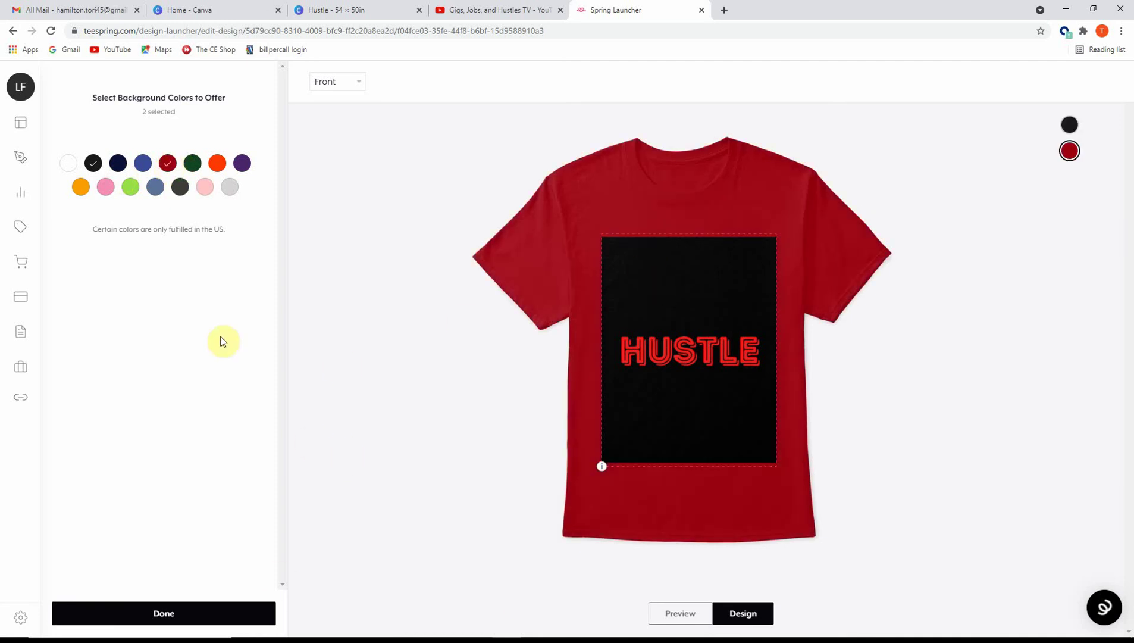
left_click(170, 614)
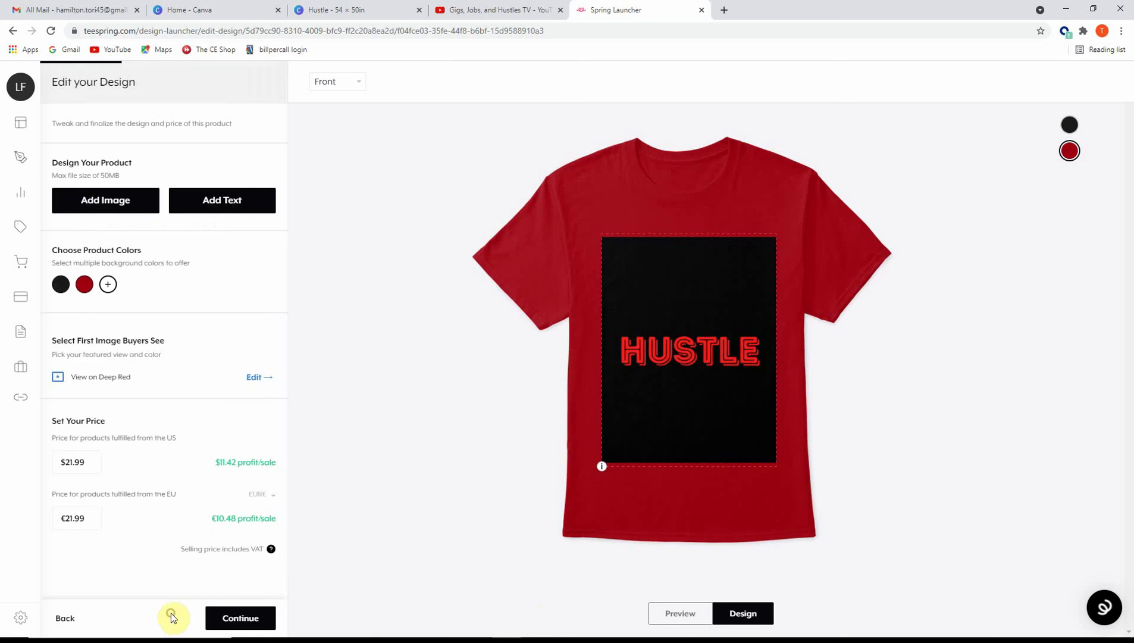
Set the Classic Tee's US price to $19.99, add it to the product list and close the T-shirt style selection
left_click_drag(91, 462, 47, 462)
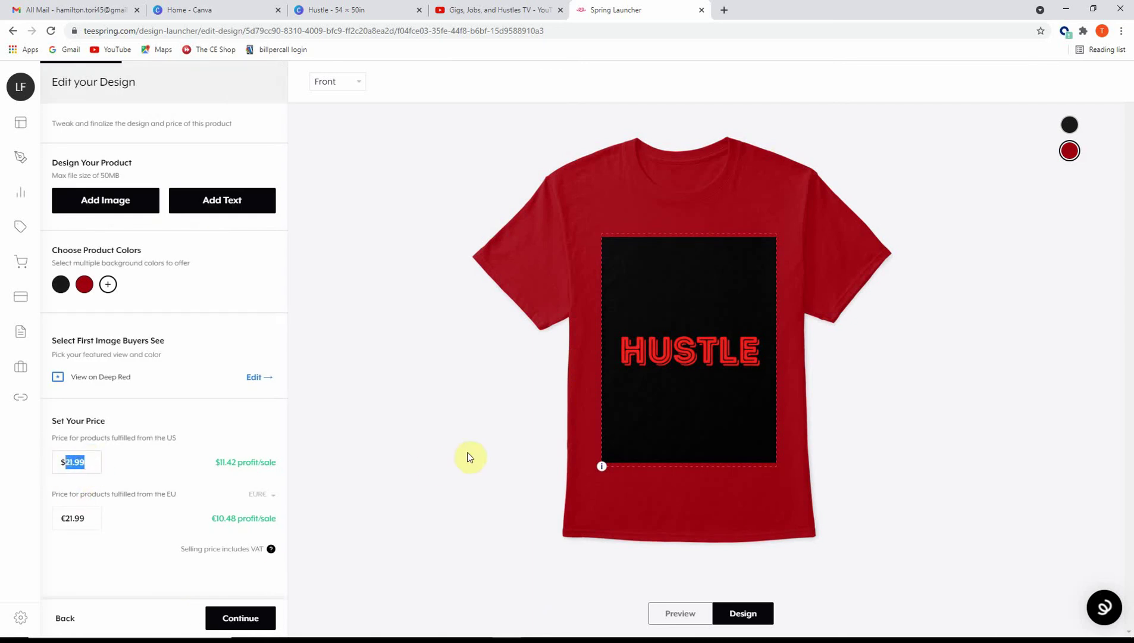
type("19")
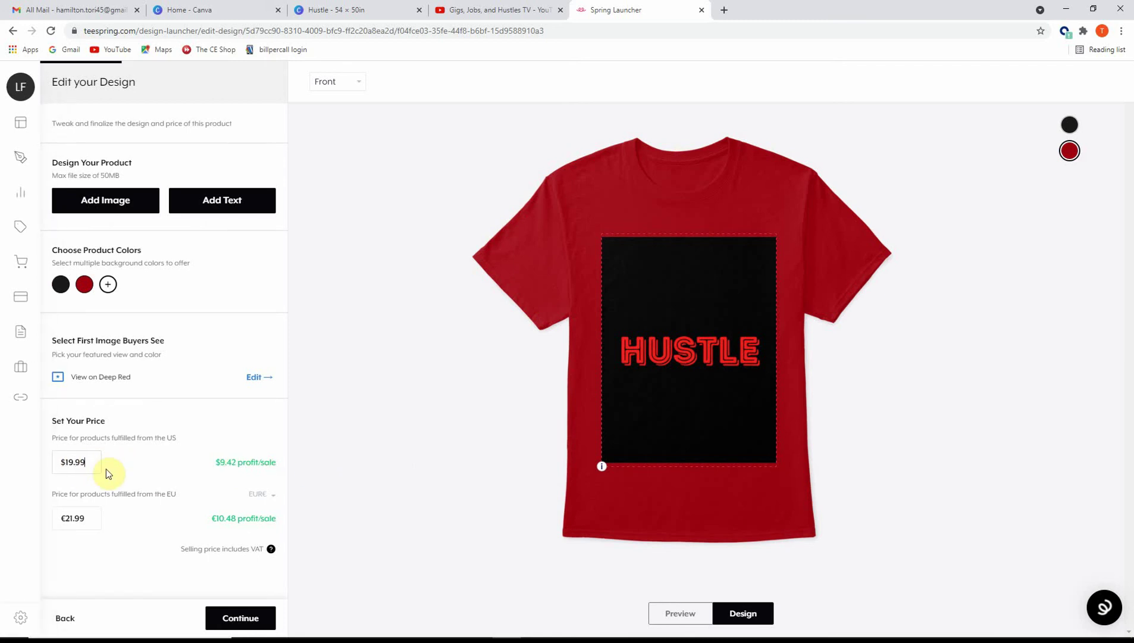
left_click(243, 619)
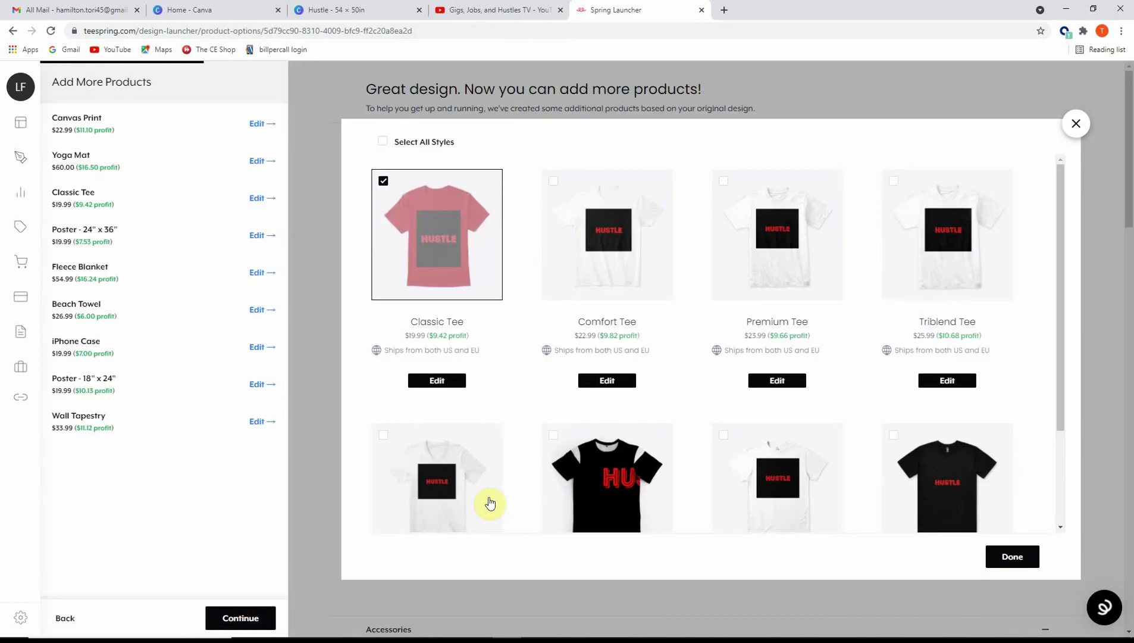
left_click(1076, 124)
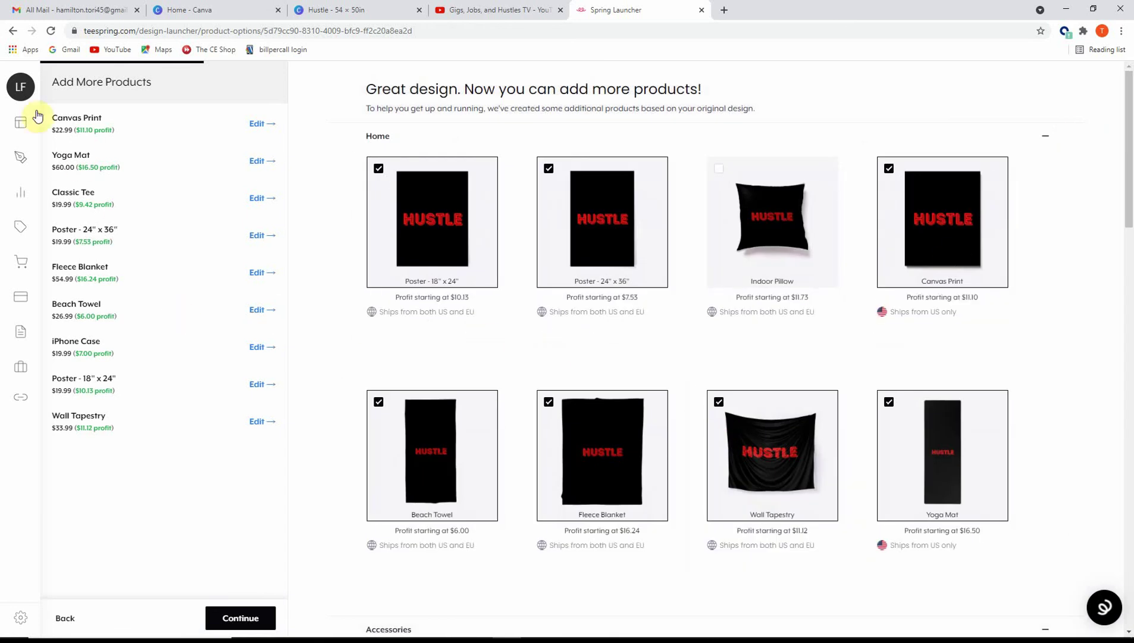
Leave the product selection and open the Spring dashboard's home overview
left_click(28, 93)
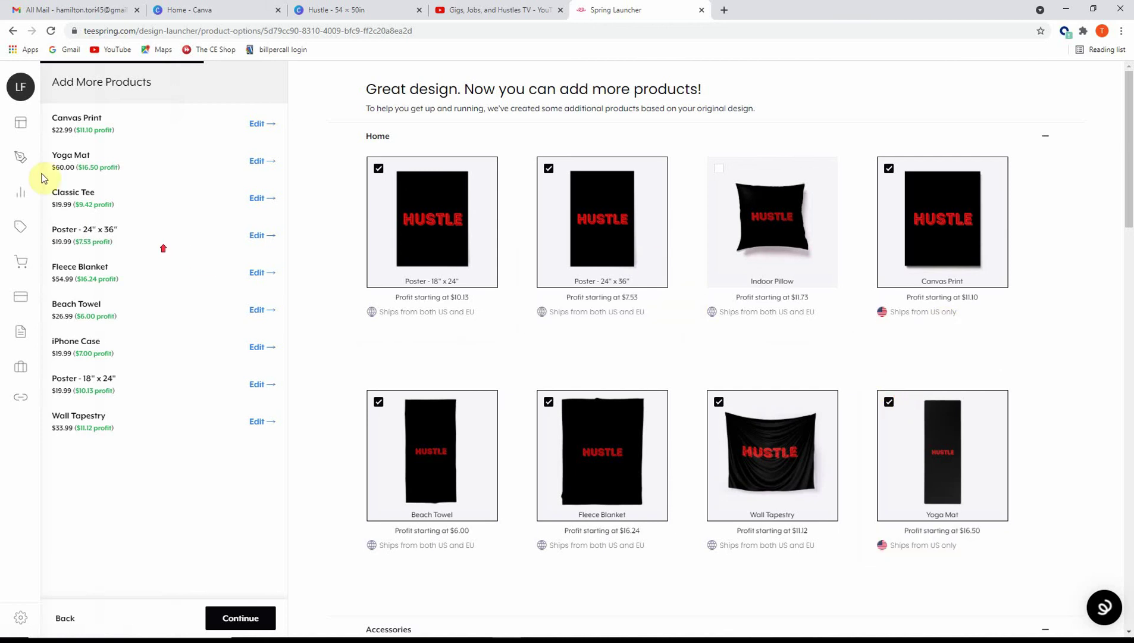
mouse_move(31, 110)
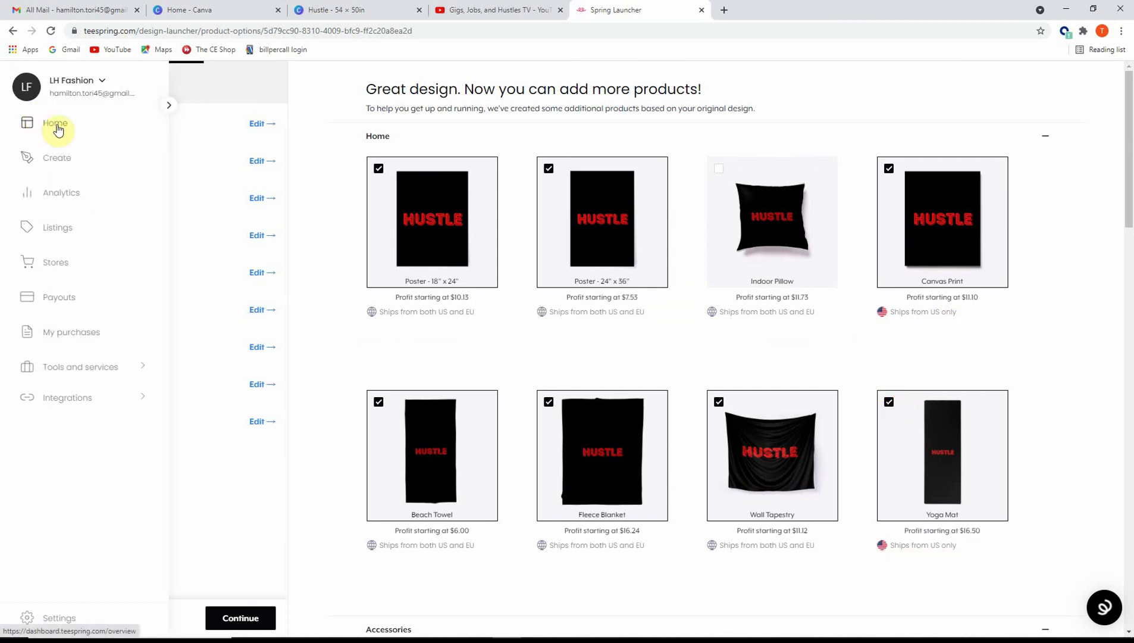
left_click(59, 126)
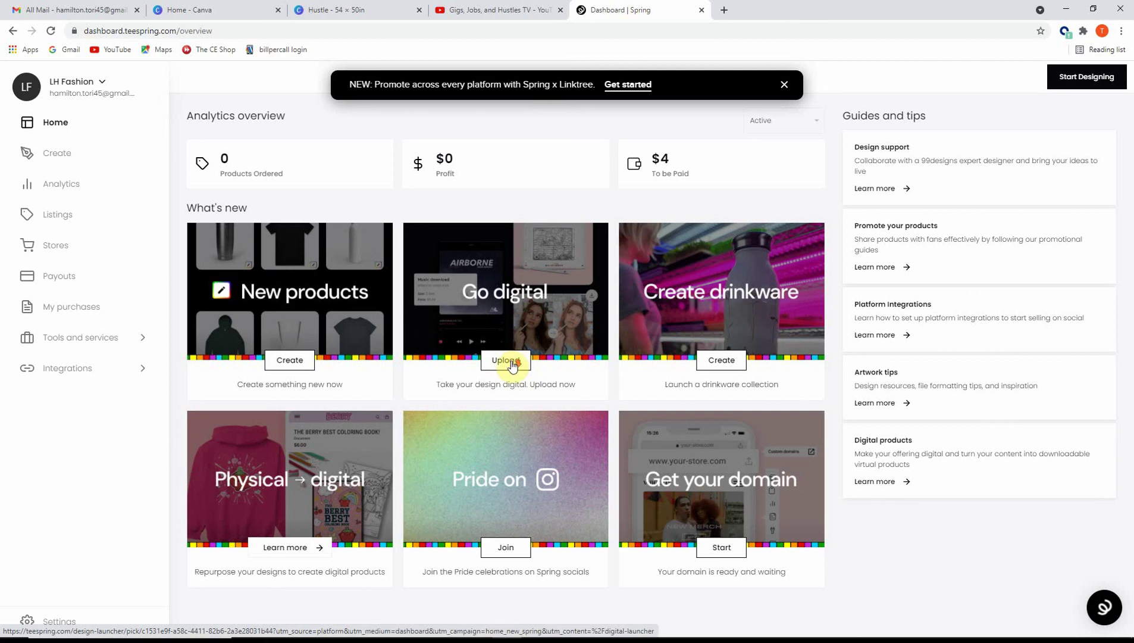
Open the digital product catalog from the Go digital offer and examine the available product types
left_click(514, 362)
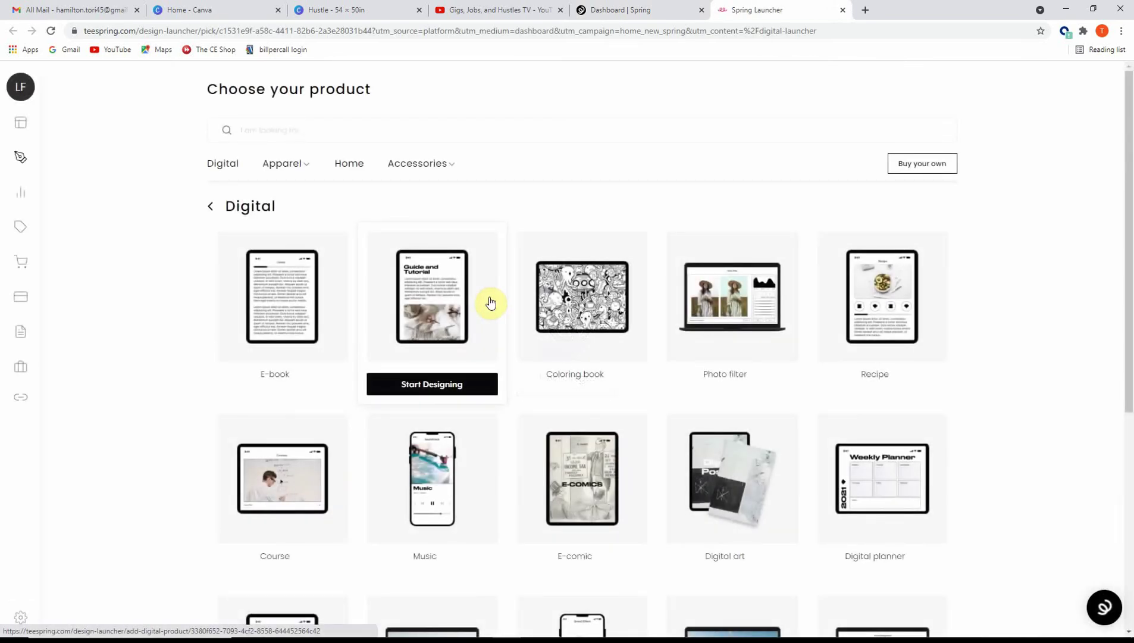
scroll(111, 396, "down", 2)
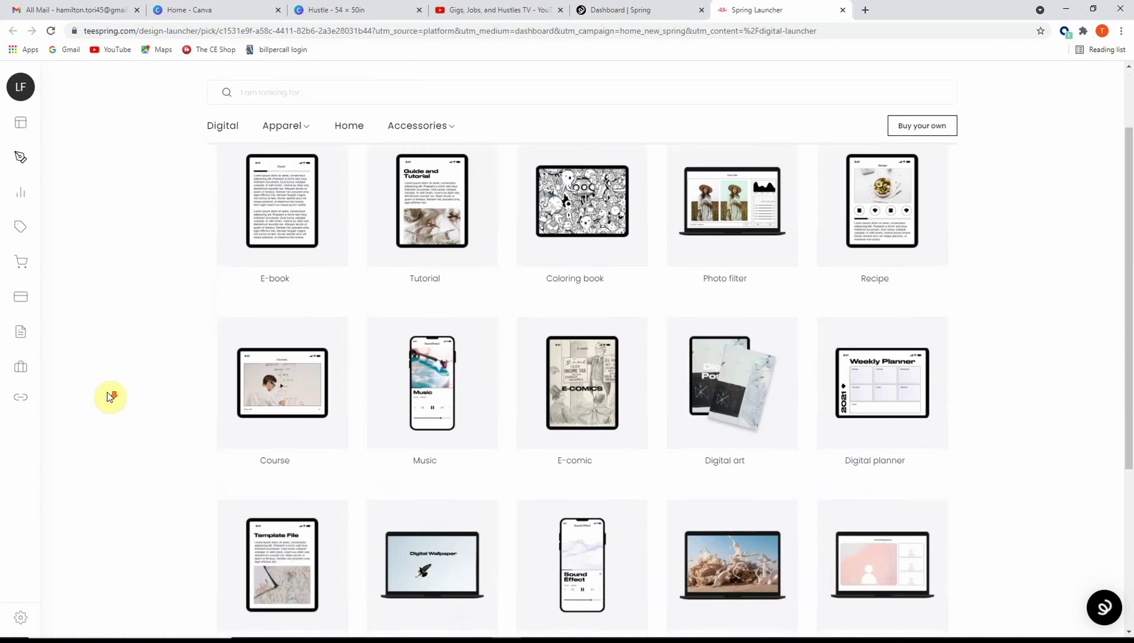
scroll(107, 391, "down", 3)
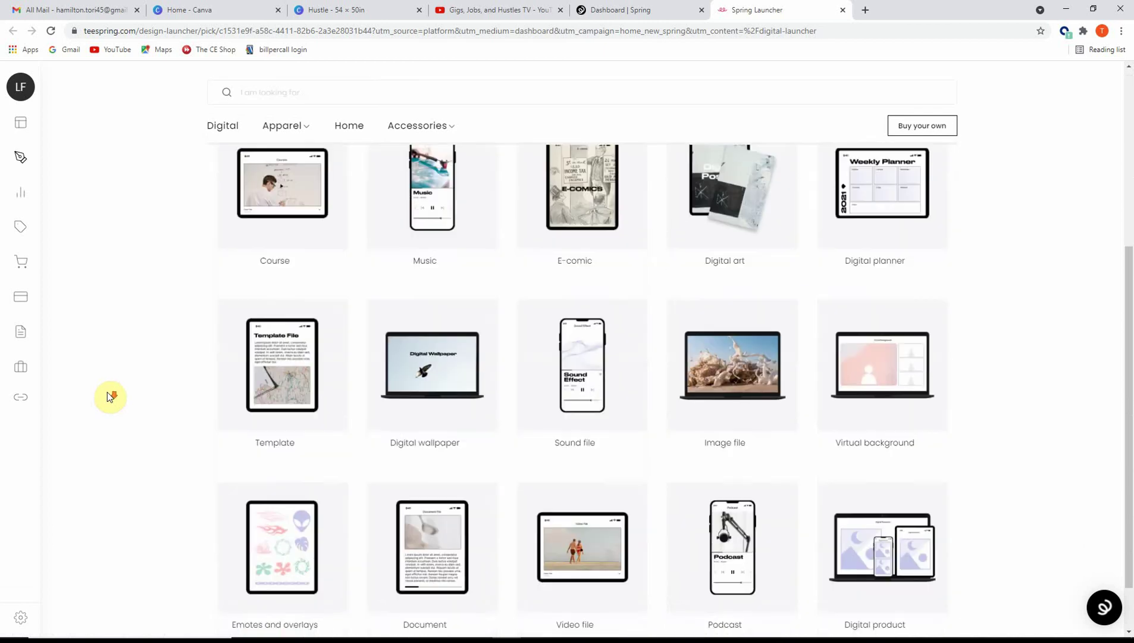
scroll(108, 393, "down", 1)
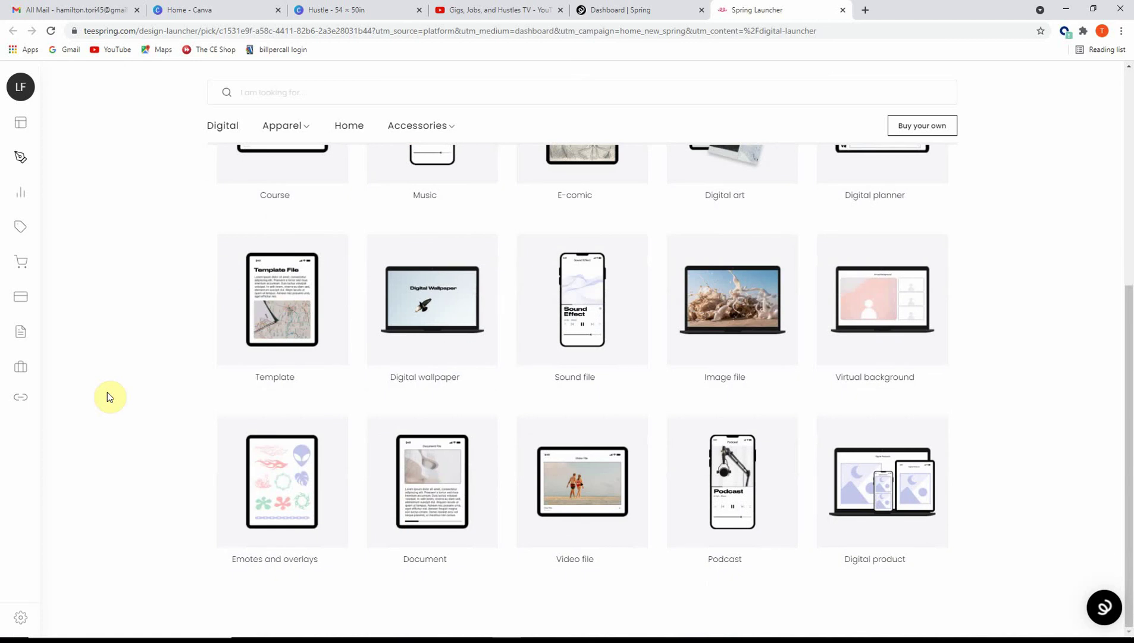
scroll(114, 397, "up", 2)
mouse_move(747, 506)
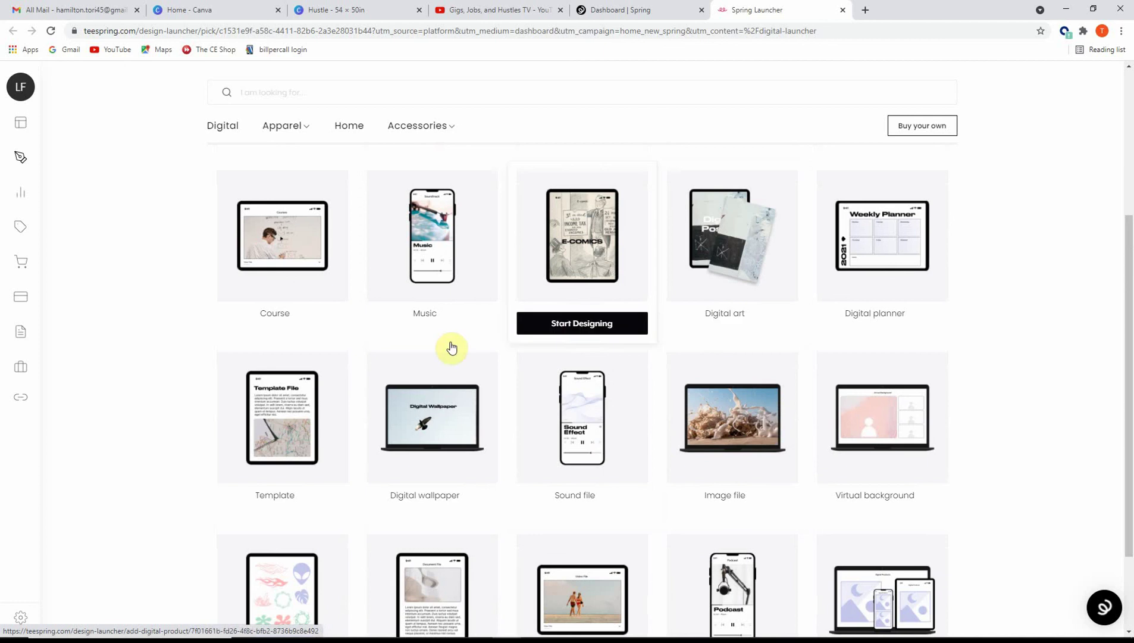
scroll(161, 360, "up", 4)
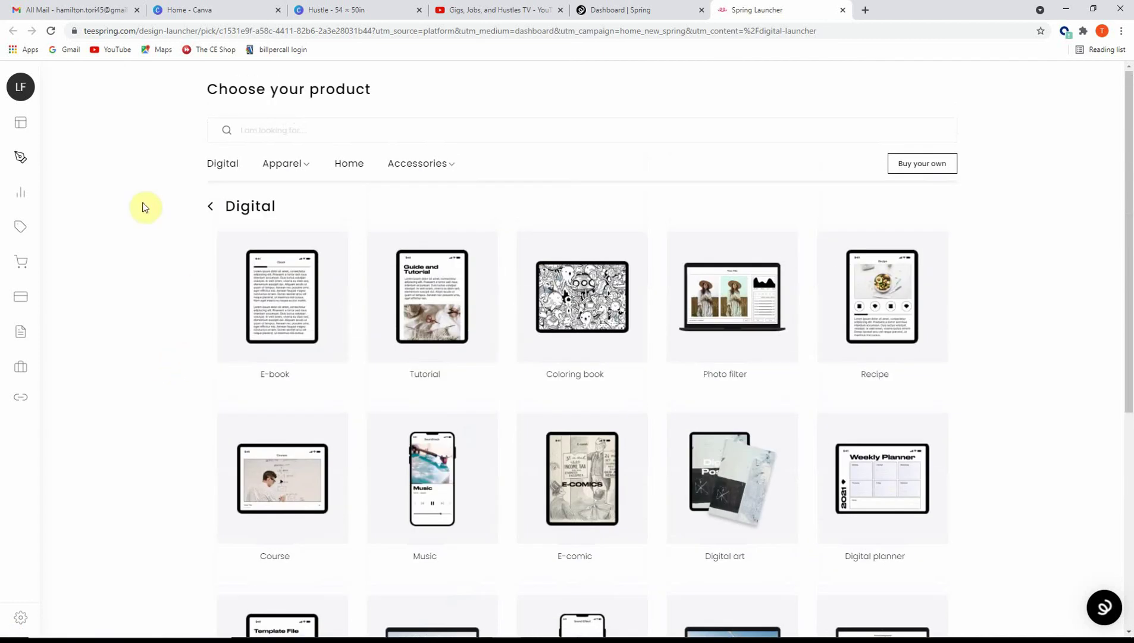
Open the account's Listings and look over the active product listings
mouse_move(30, 201)
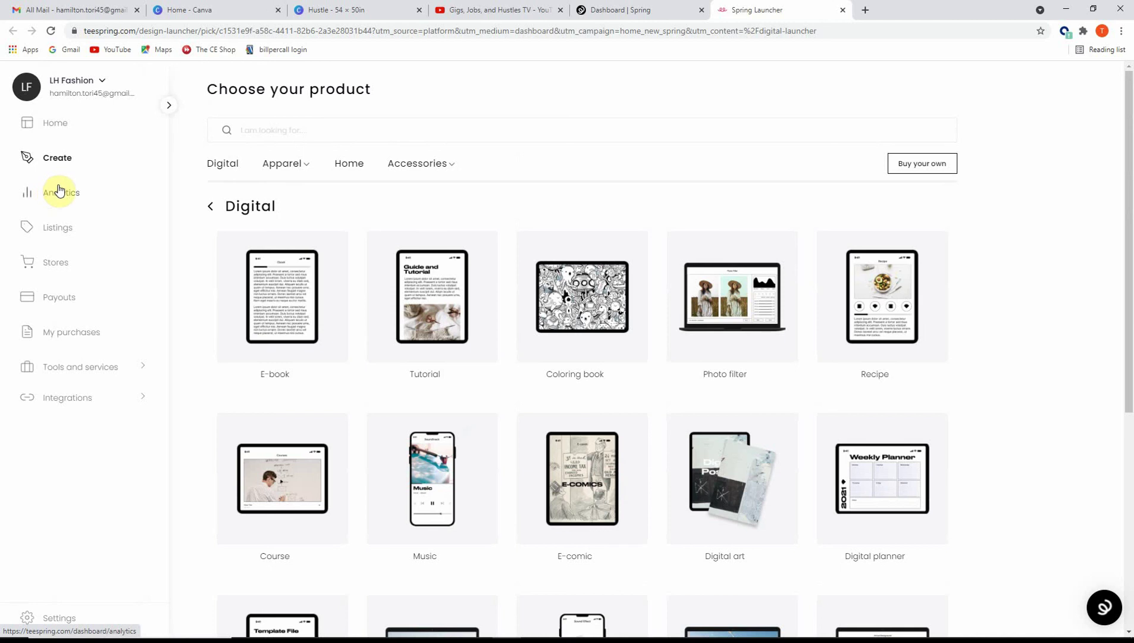
left_click(56, 233)
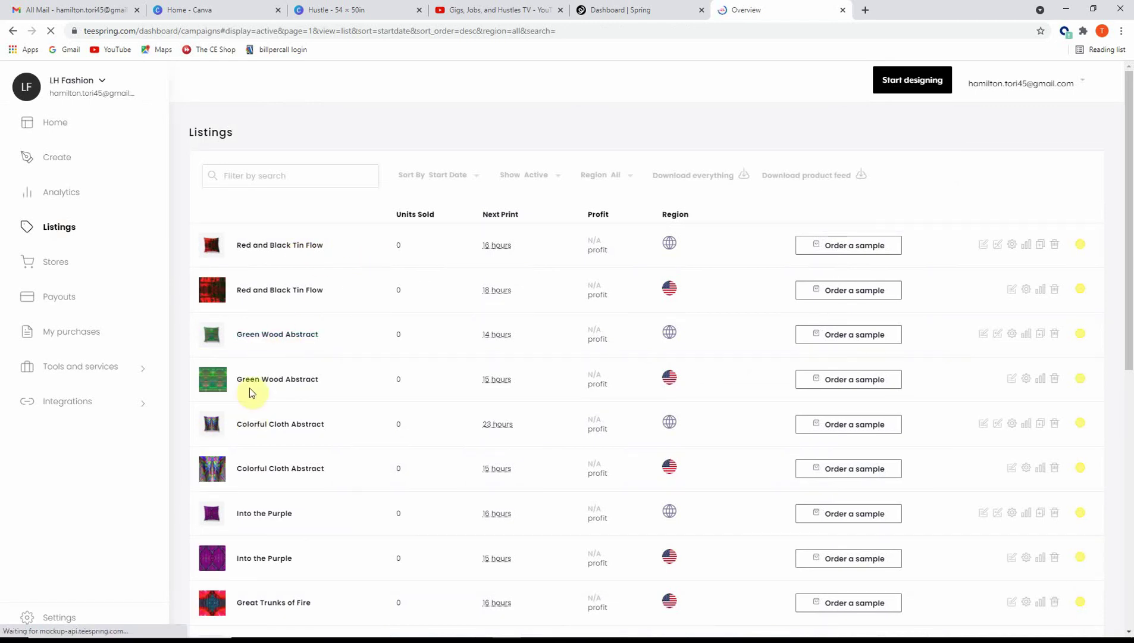
scroll(233, 312, "down", 3)
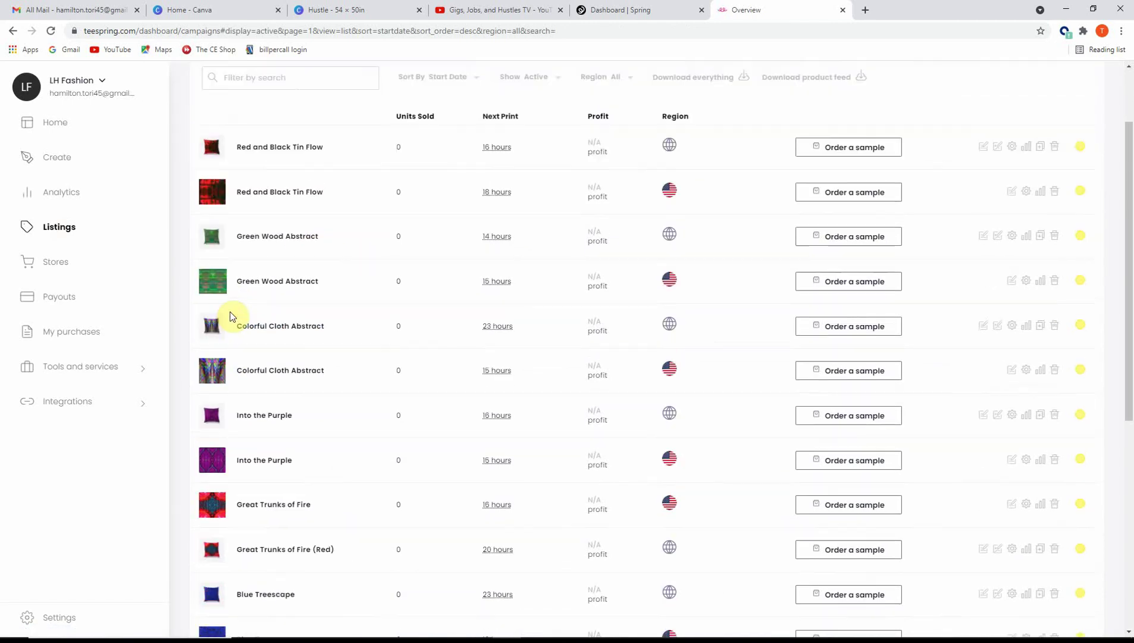
scroll(233, 315, "up", 2)
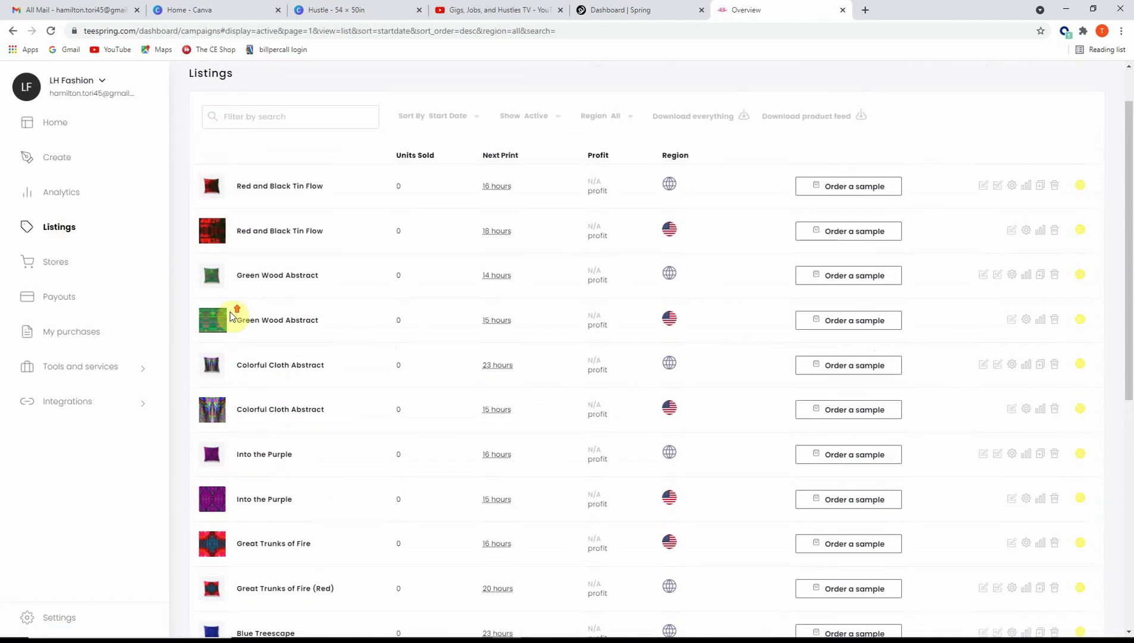
Go through the dashboard home to the Stores page and dismiss its welcome tour
left_click(62, 129)
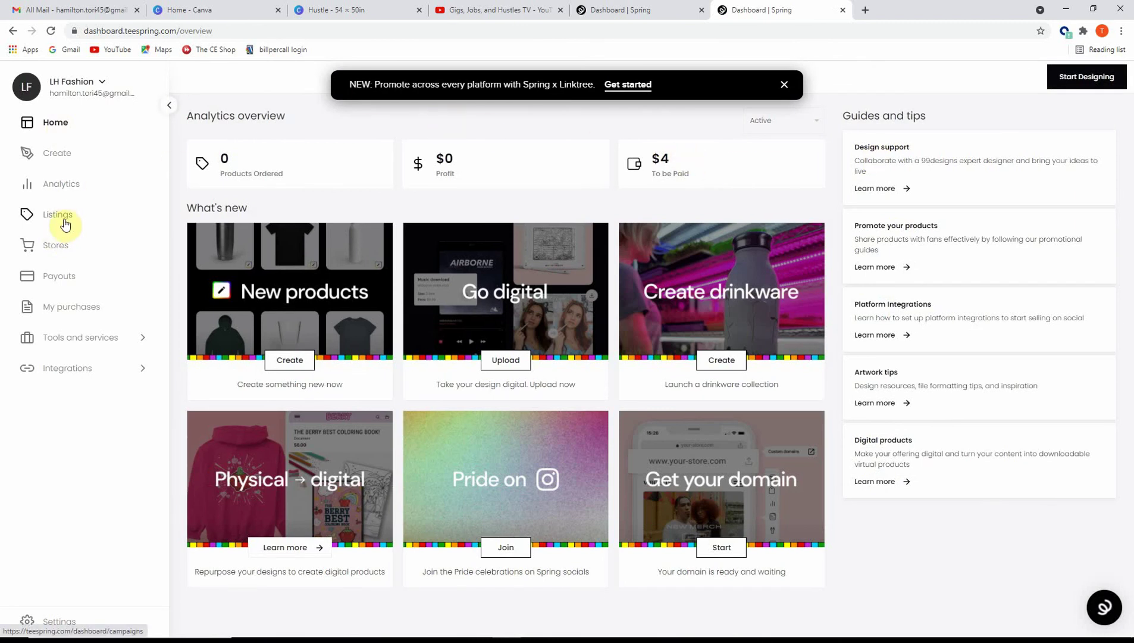
left_click(55, 250)
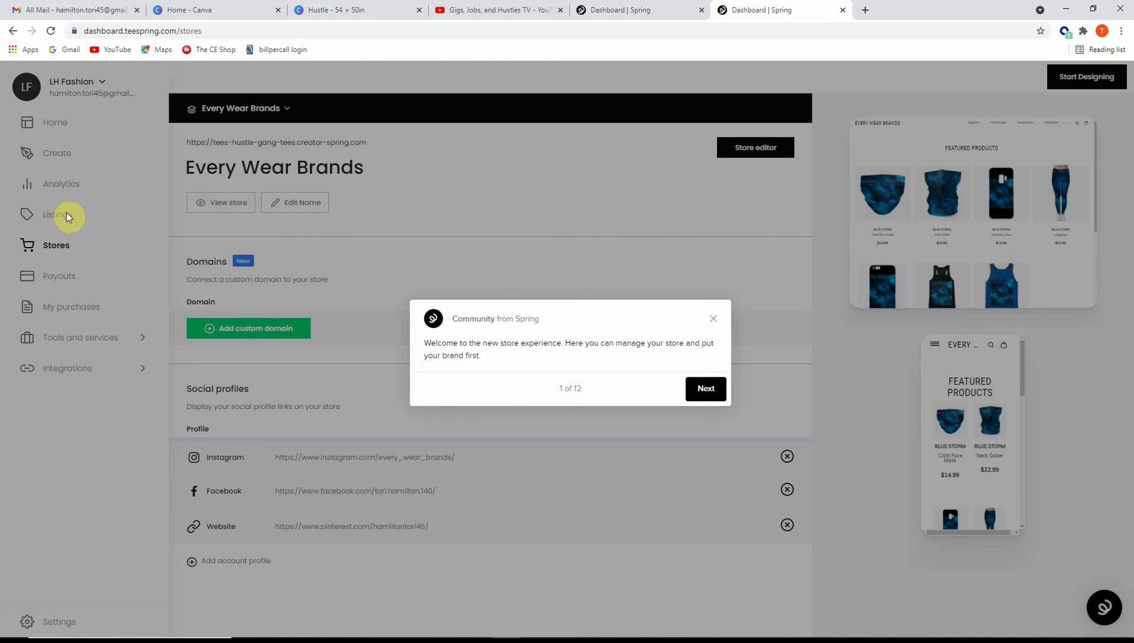
left_click(714, 319)
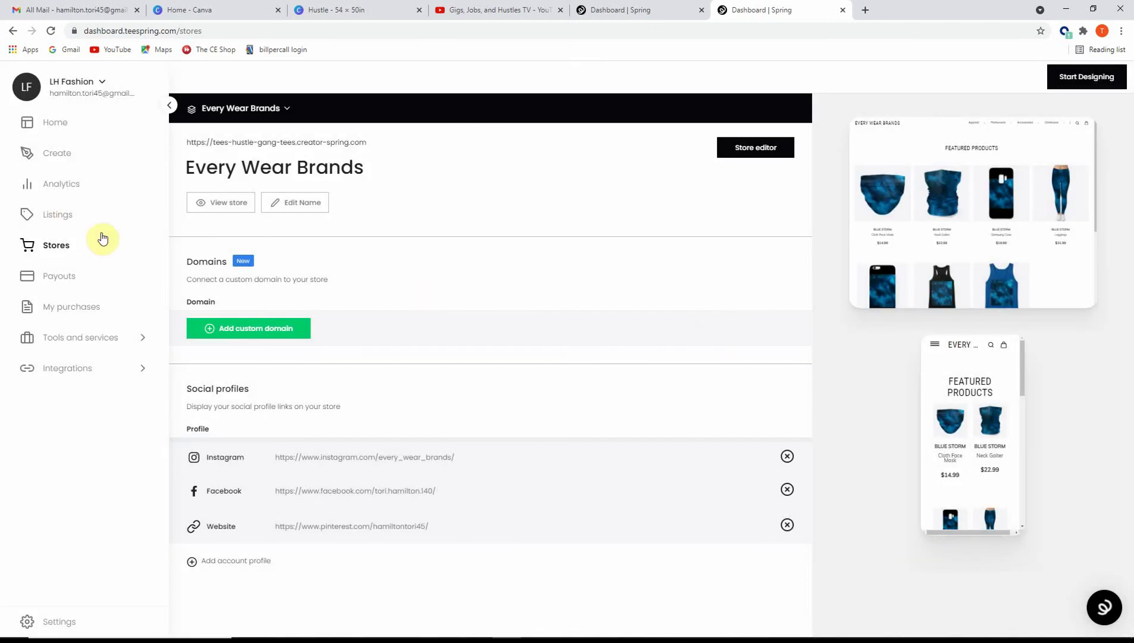
Open the account's Listings and look through the active product listings from the first page to the fifth
left_click(63, 216)
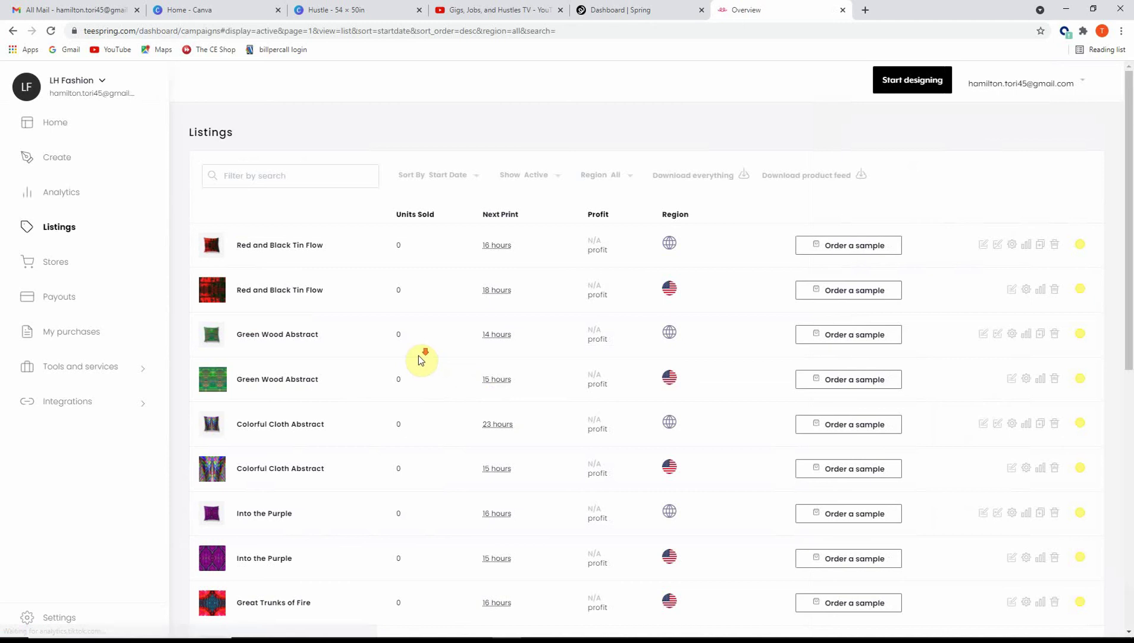
scroll(418, 355, "down", 7)
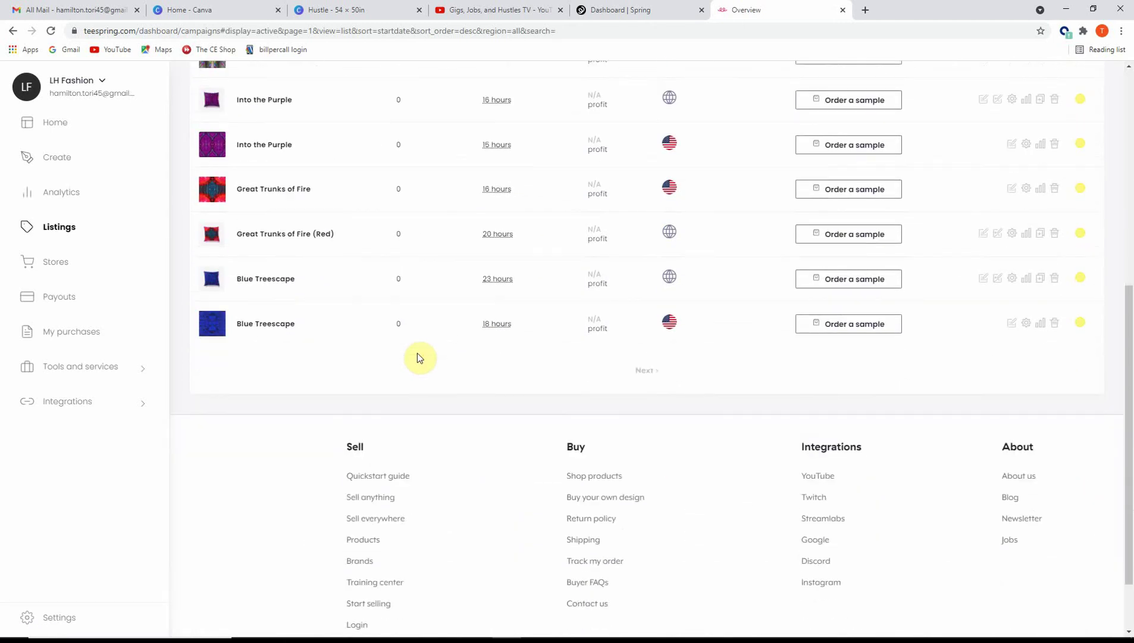
left_click(650, 370)
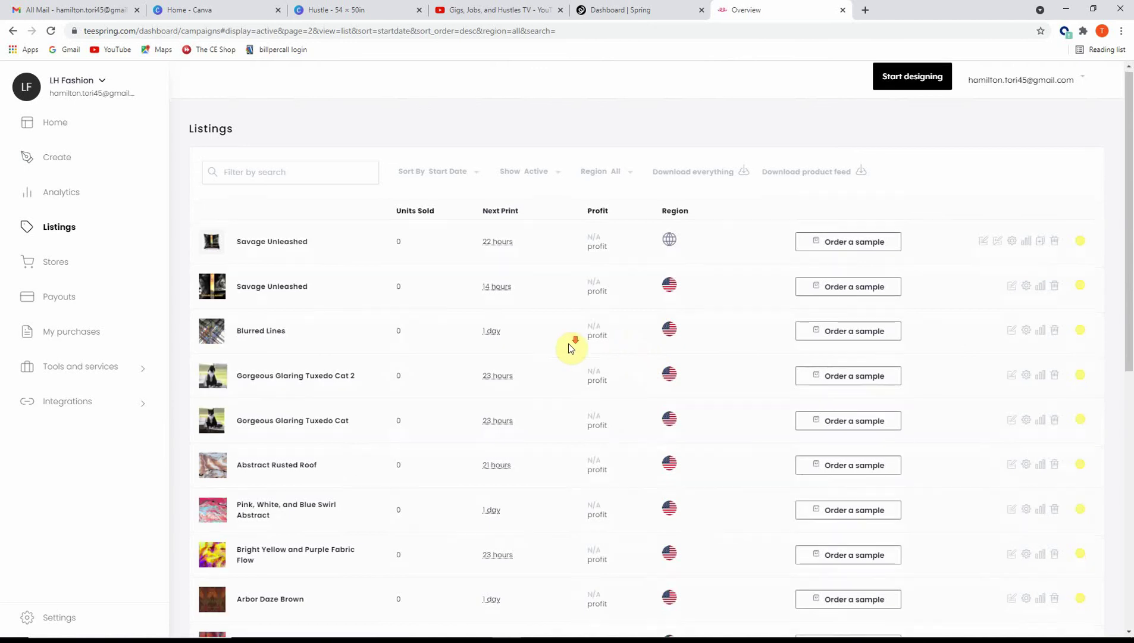
scroll(568, 345, "down", 6)
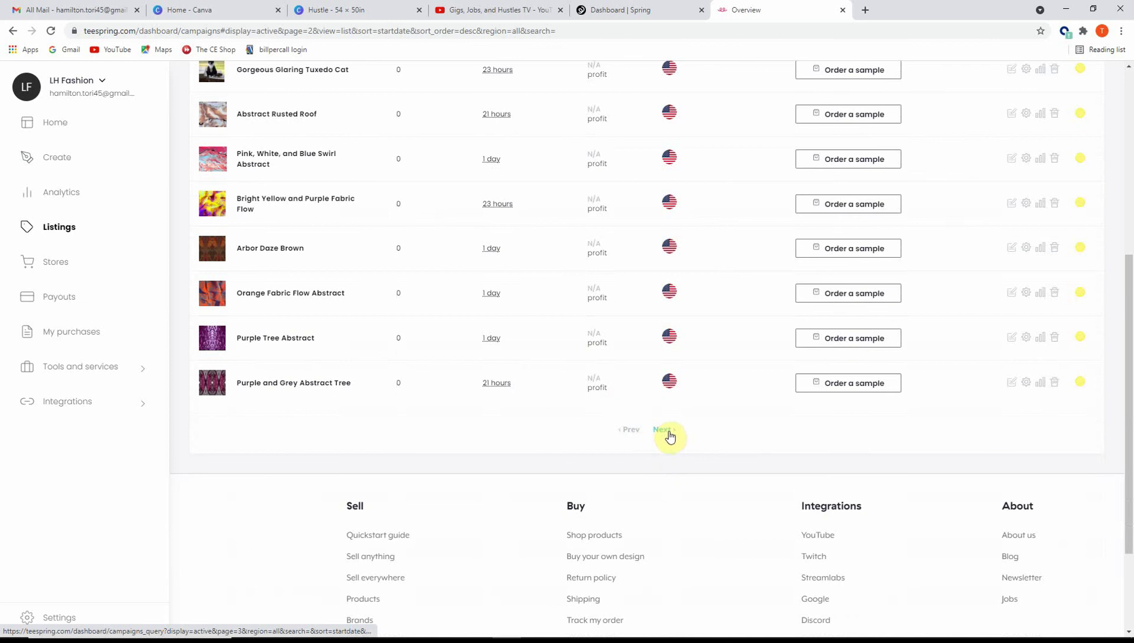
left_click(664, 429)
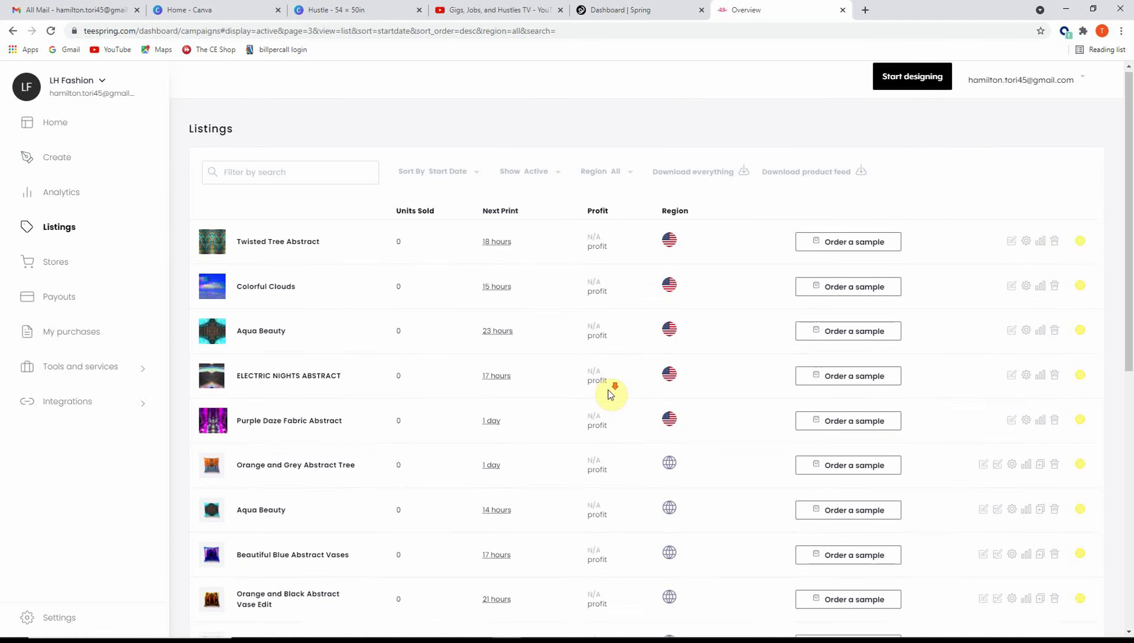
scroll(608, 390, "down", 4)
scroll(608, 390, "down", 1)
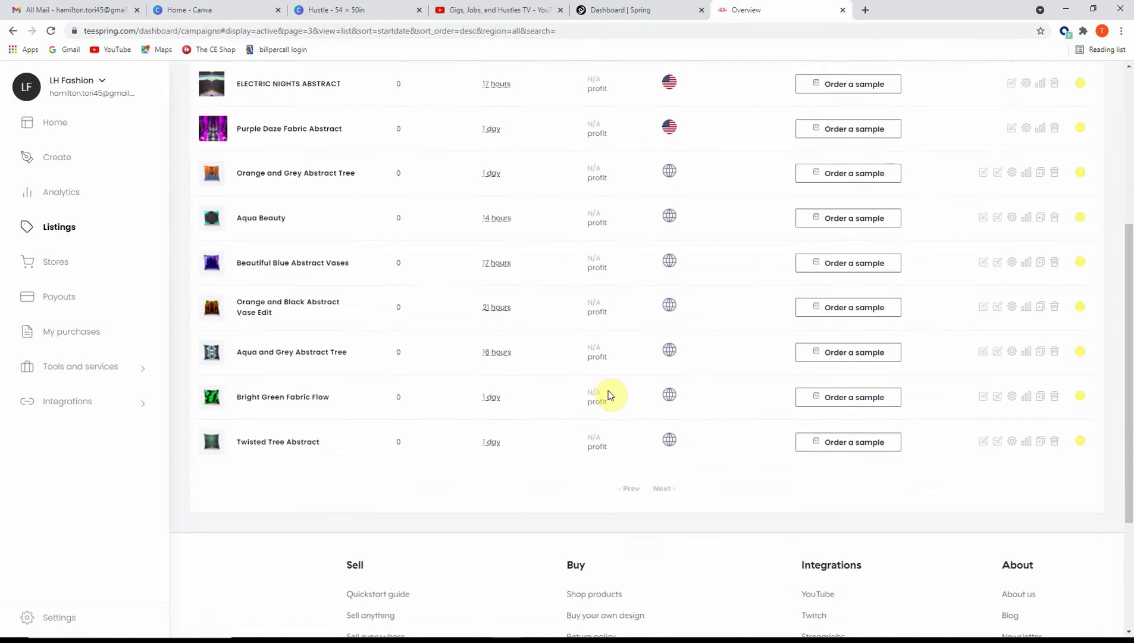
left_click(667, 486)
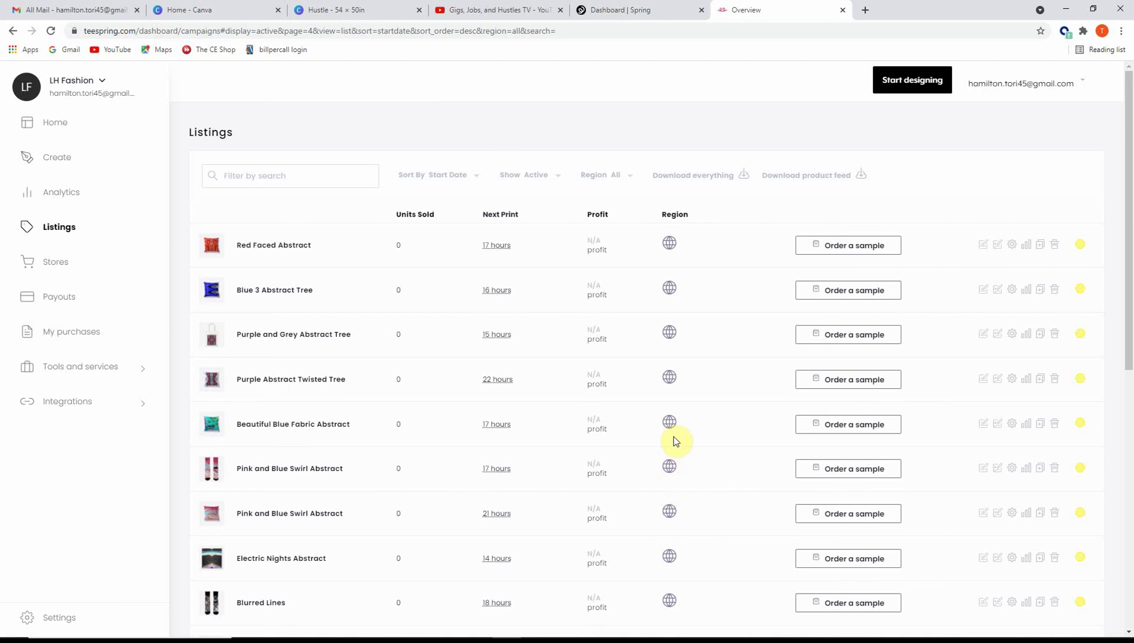
scroll(672, 431, "down", 5)
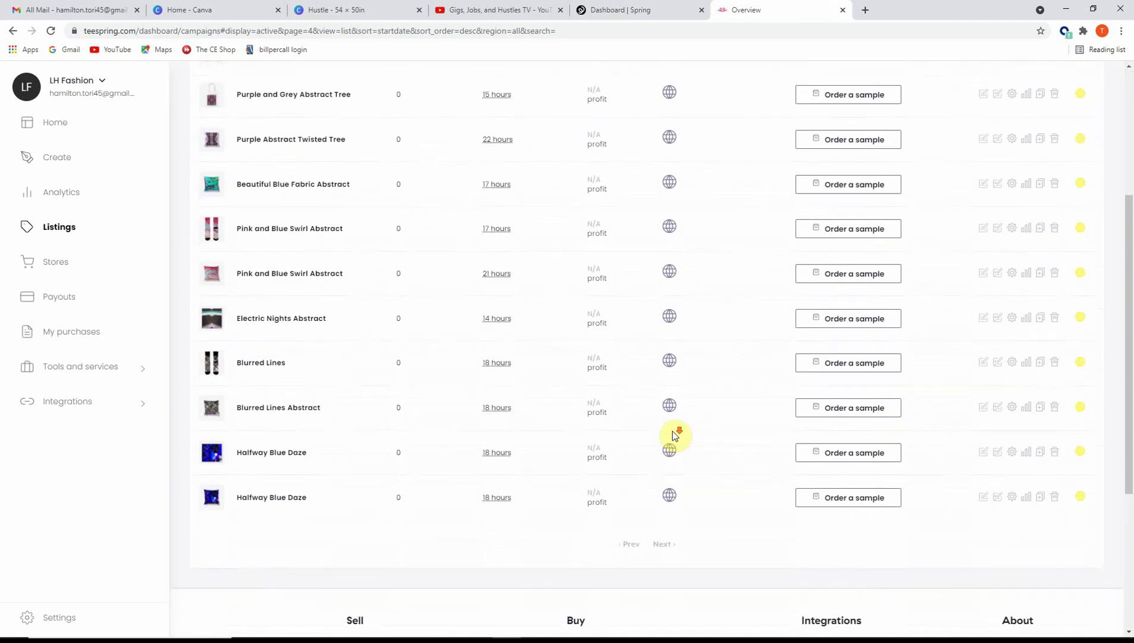
left_click(667, 429)
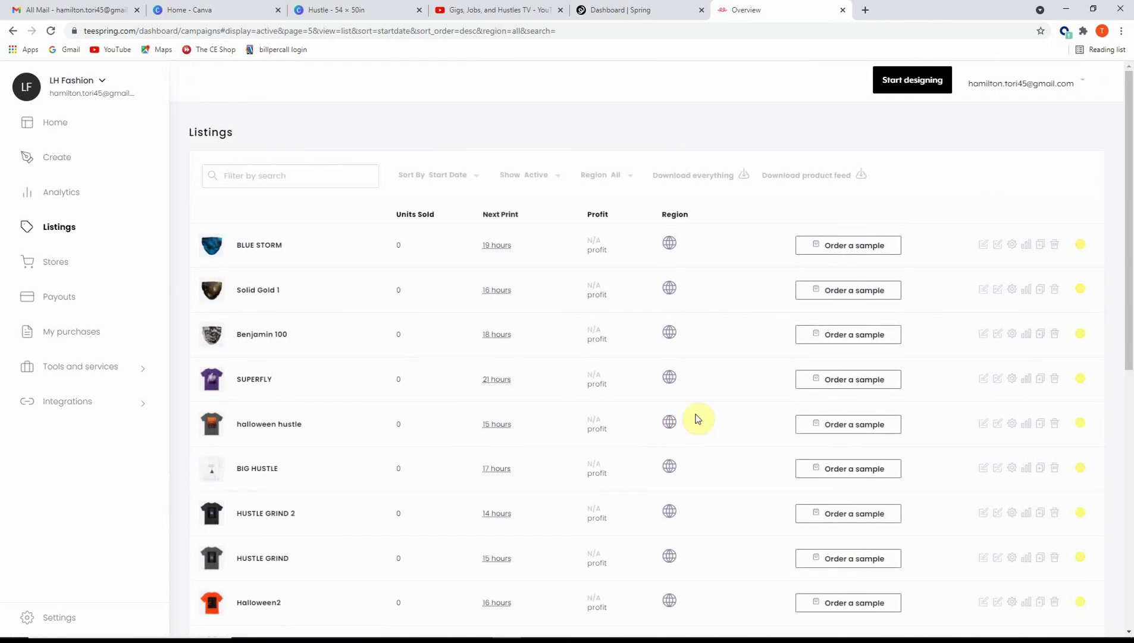
Start a new Indoor Pillow design from the Home product category and keep editing when asked about quitting
left_click(919, 84)
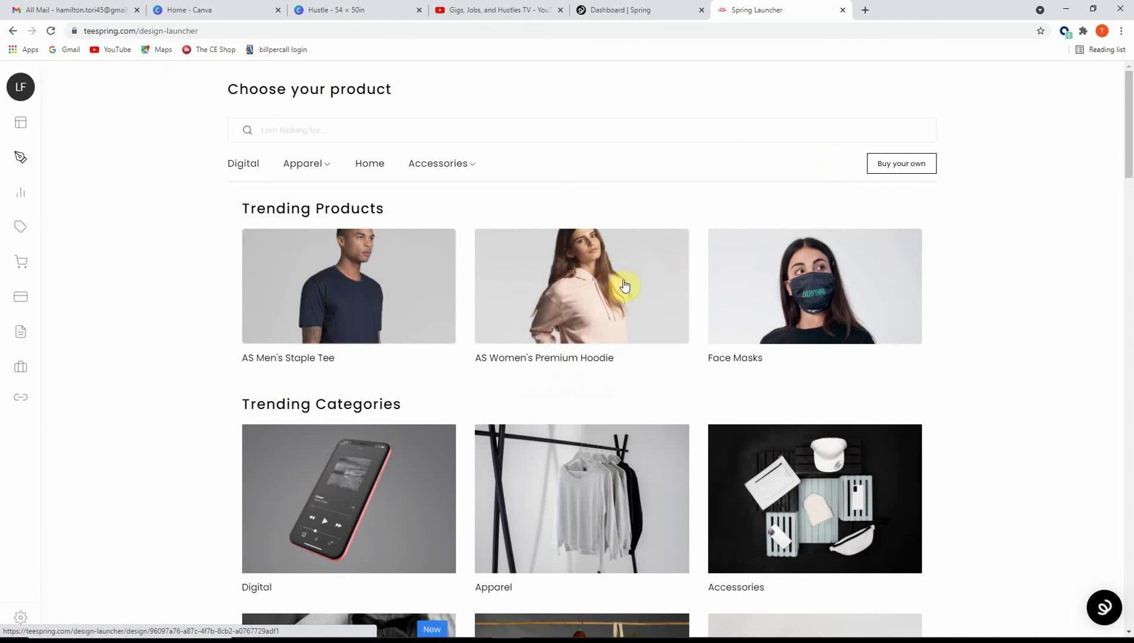
scroll(577, 316, "down", 3)
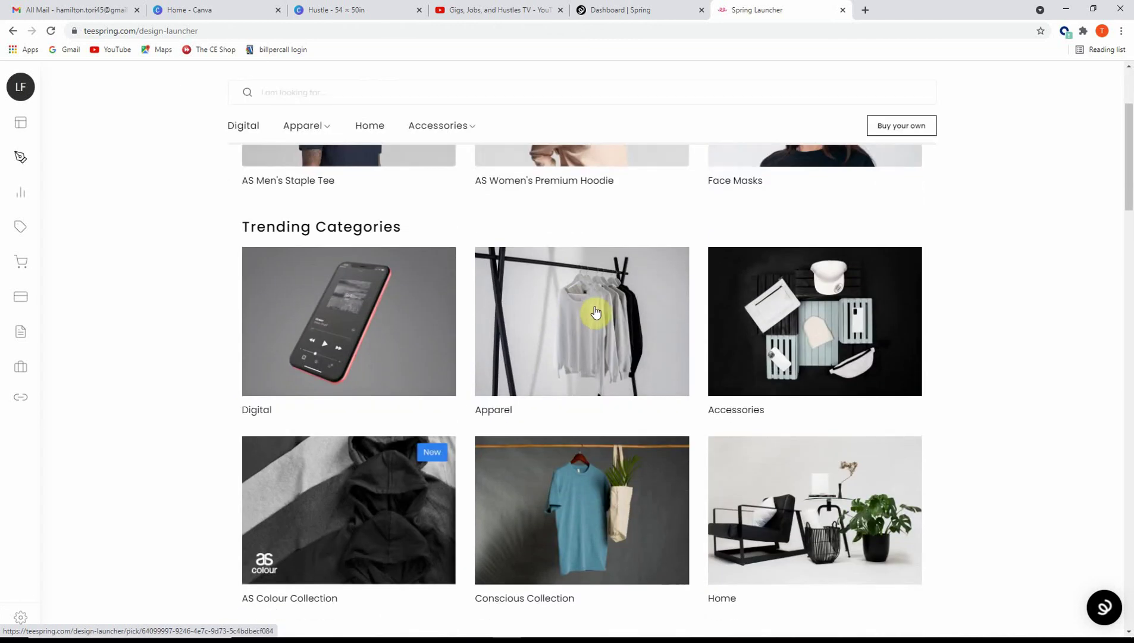
left_click(856, 522)
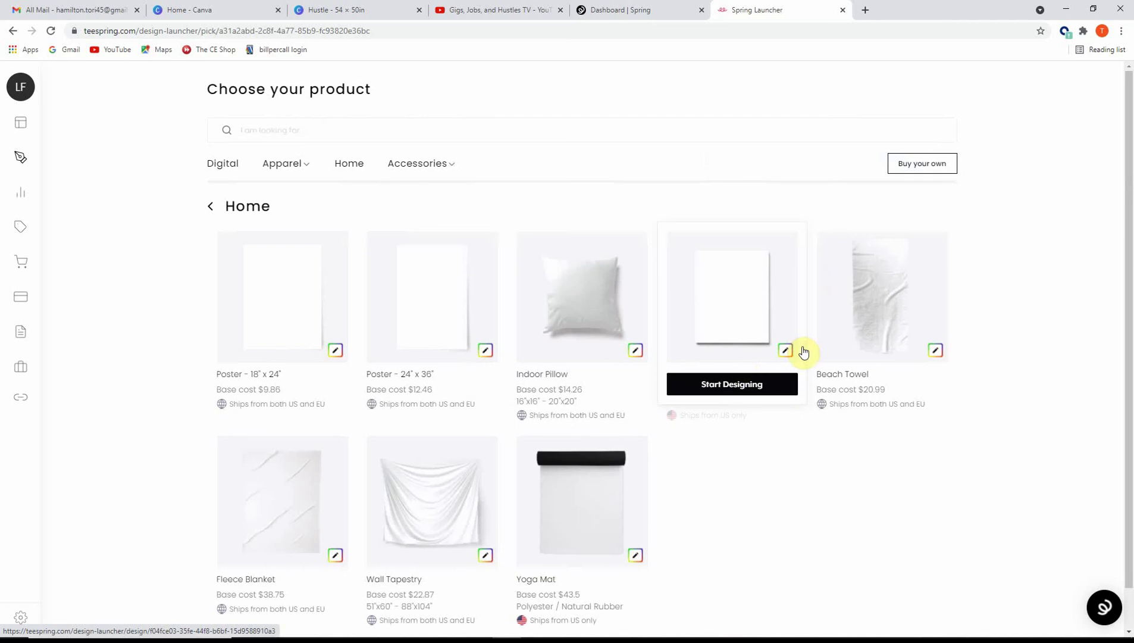
mouse_move(536, 376)
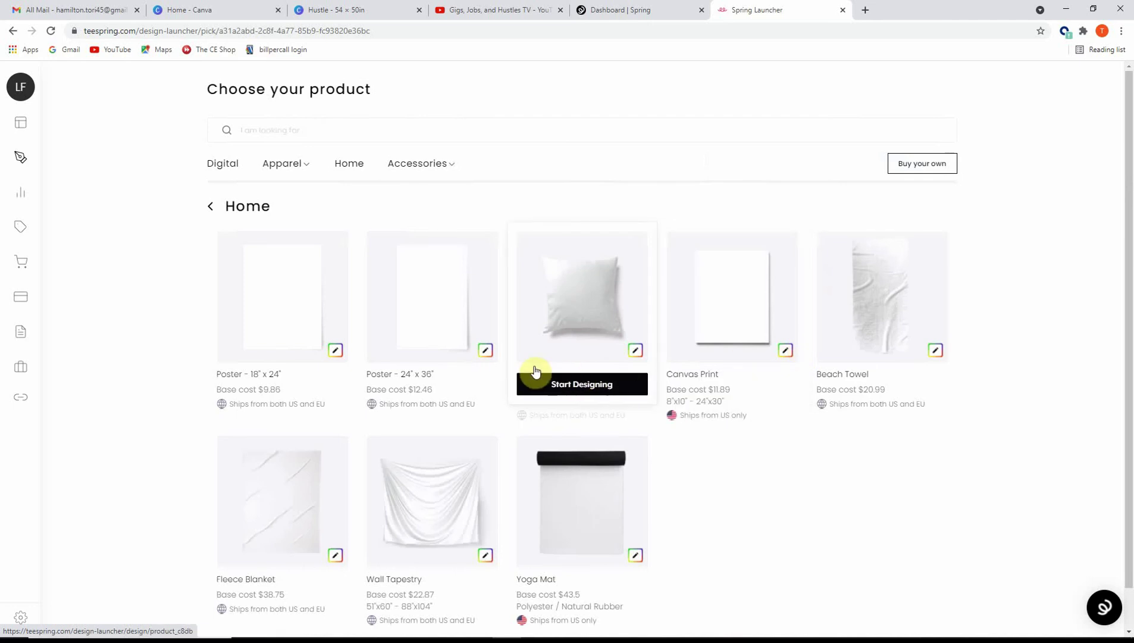
left_click(581, 386)
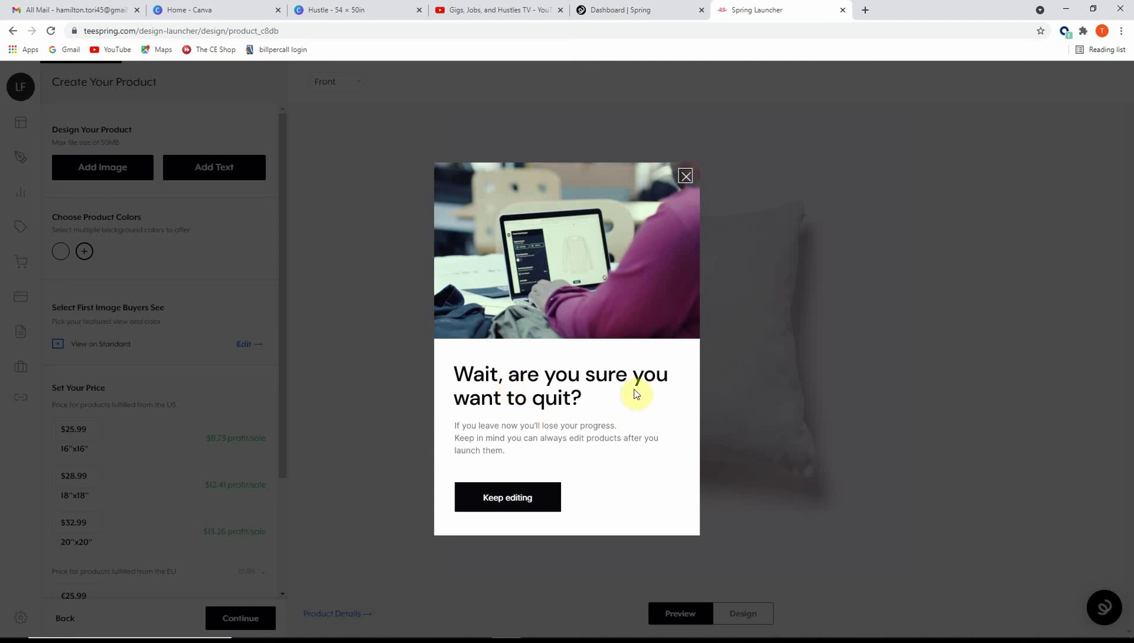
left_click(506, 499)
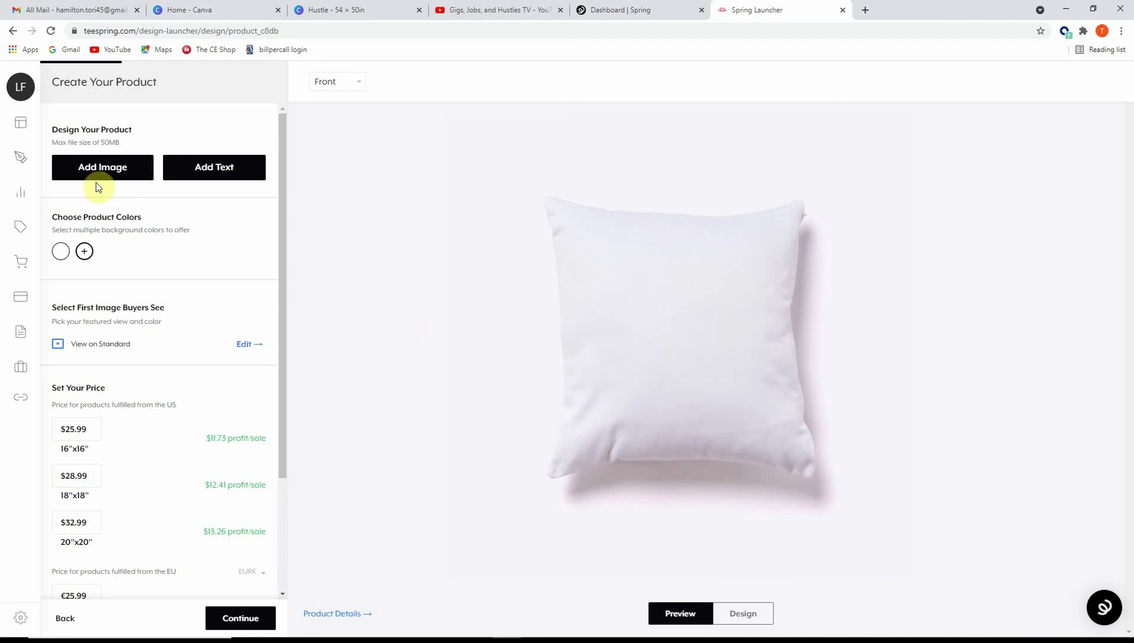
Add the HUSTLE TSHIRT image from the Documents folder to the front of the pillow
left_click(125, 181)
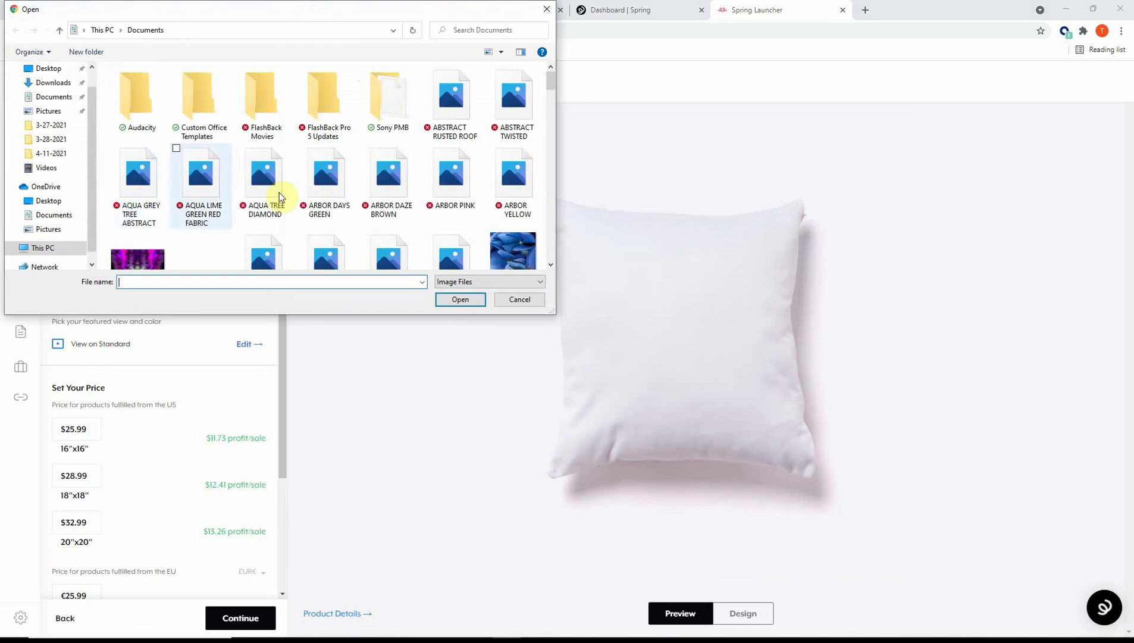
scroll(309, 196, "down", 10)
scroll(310, 197, "down", 5)
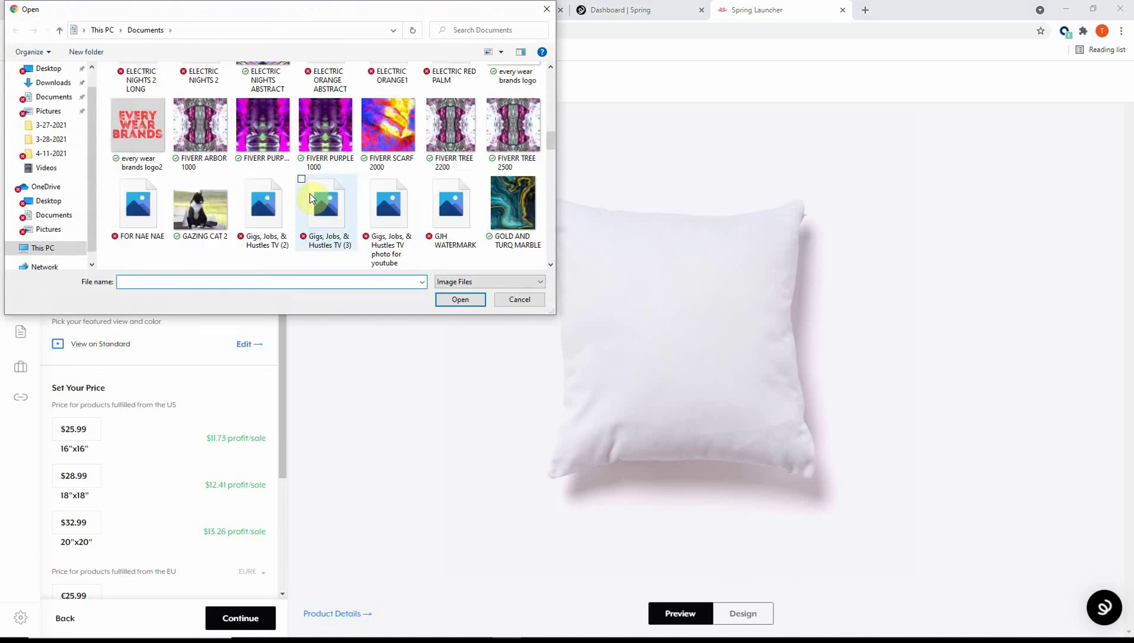
scroll(309, 196, "down", 1)
scroll(310, 197, "up", 1)
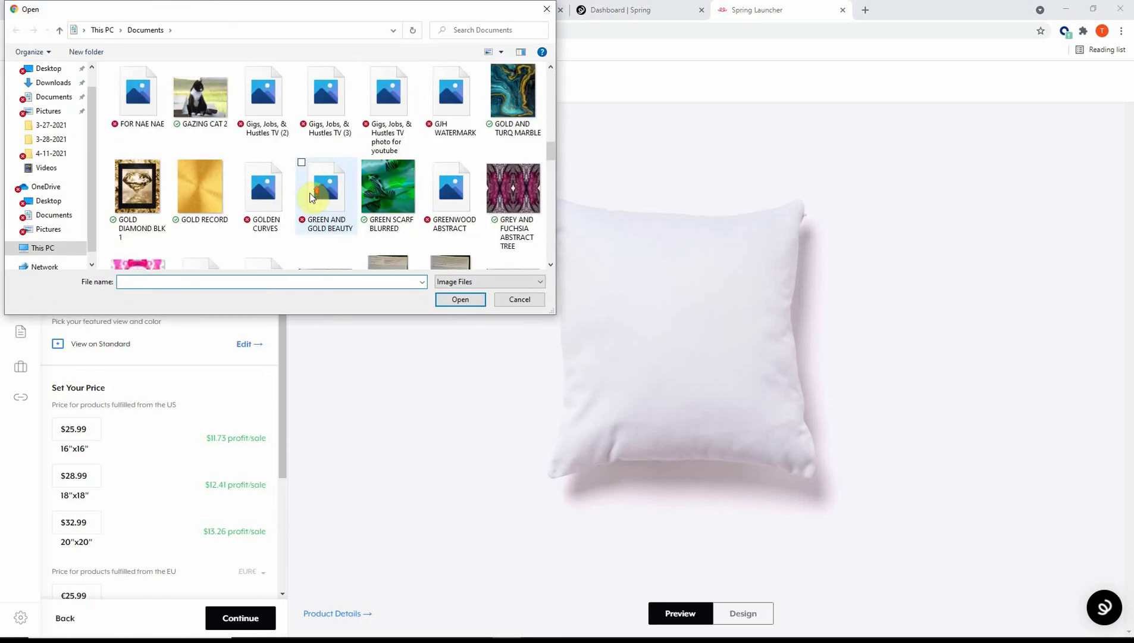
scroll(309, 196, "down", 1)
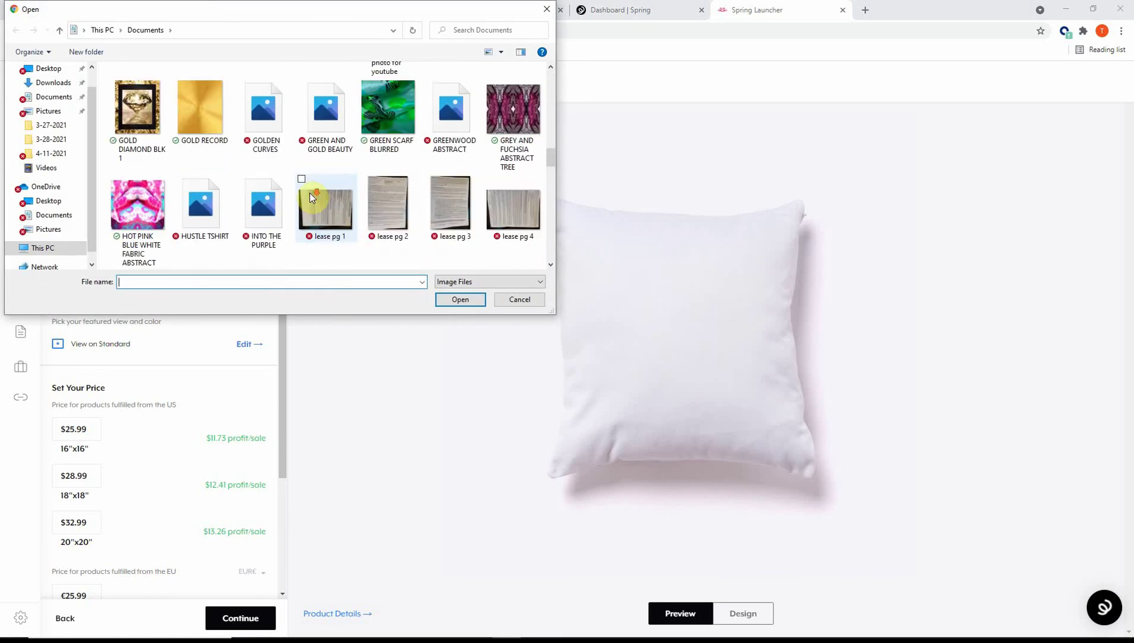
left_click(205, 211)
left_click(475, 302)
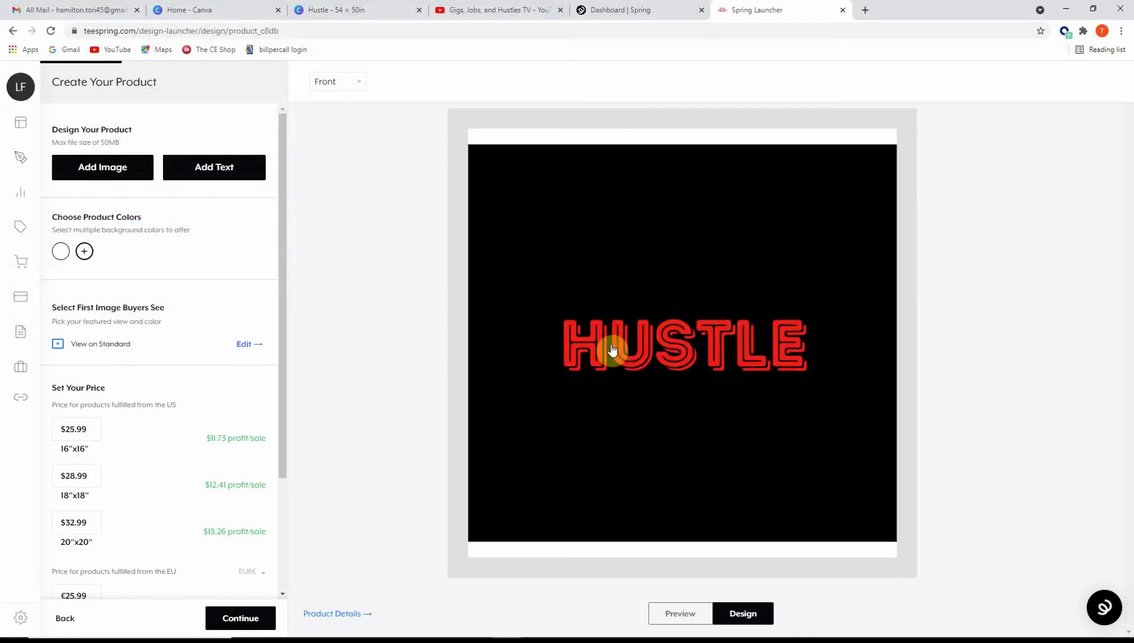
Offer the pillow in black only, deselecting the white background color
left_click(86, 253)
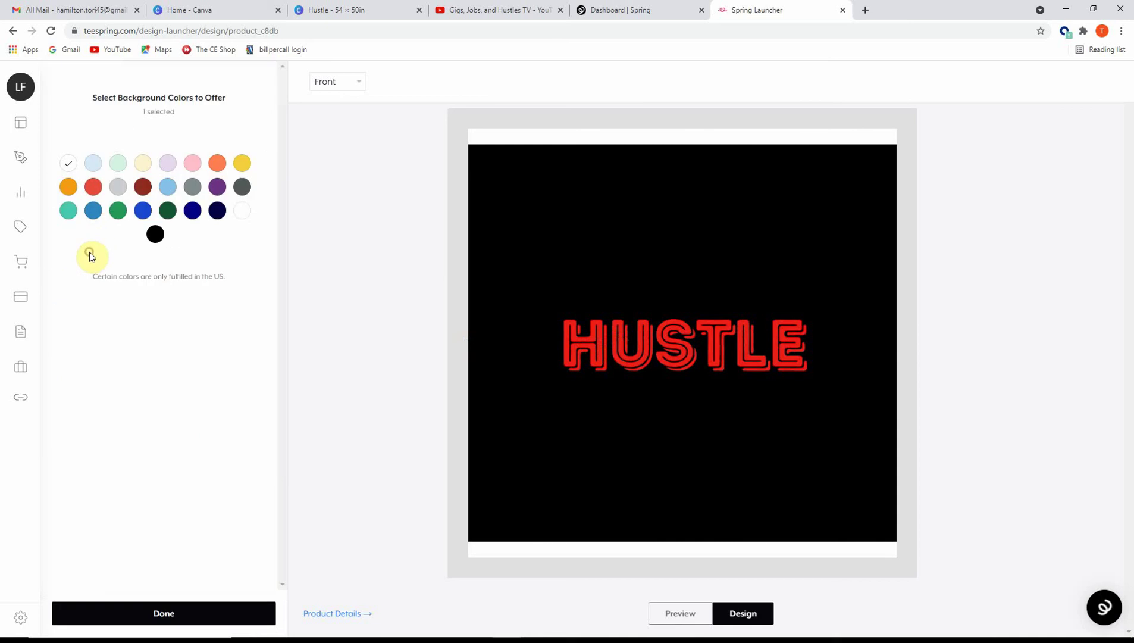
left_click(75, 164)
left_click(154, 234)
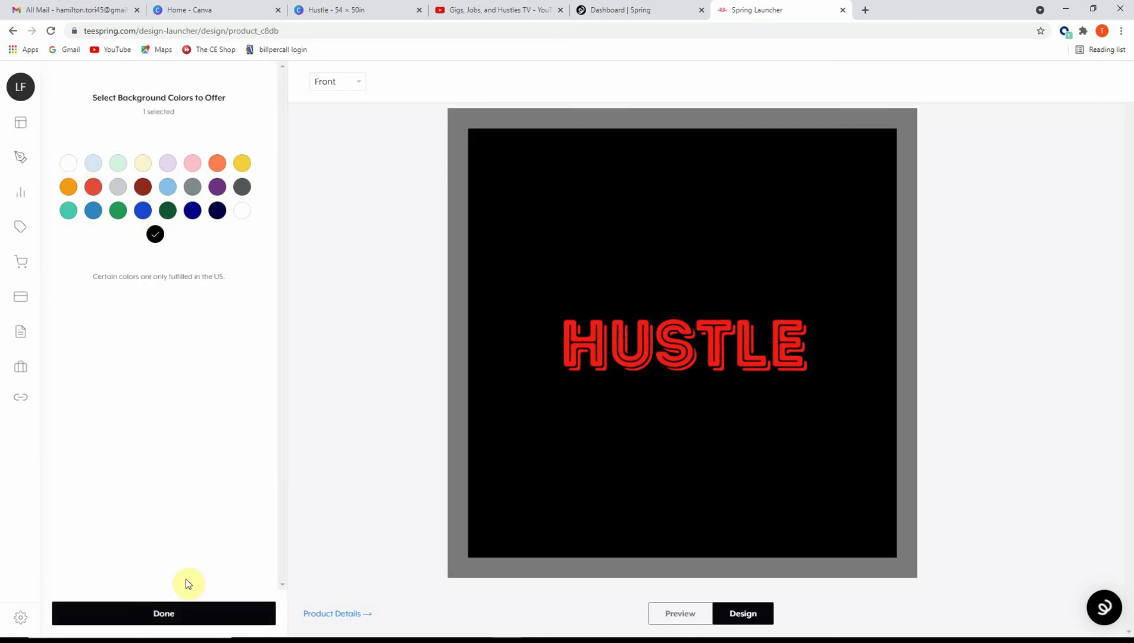
left_click(167, 613)
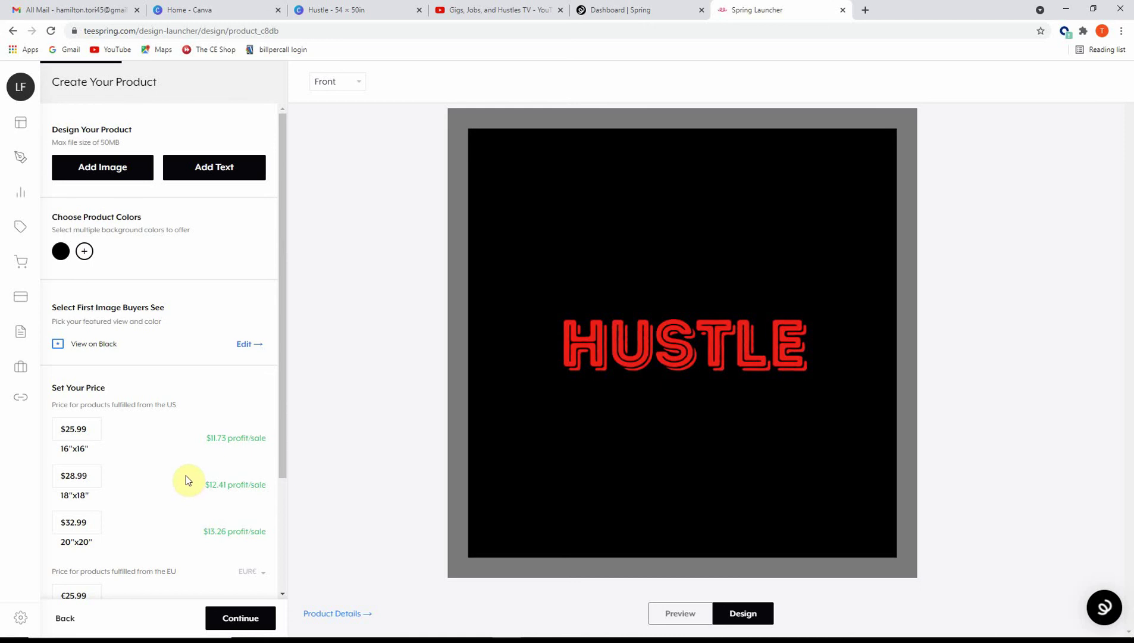
Preview the design on the pillow and proceed to adding more products
scroll(187, 475, "down", 3)
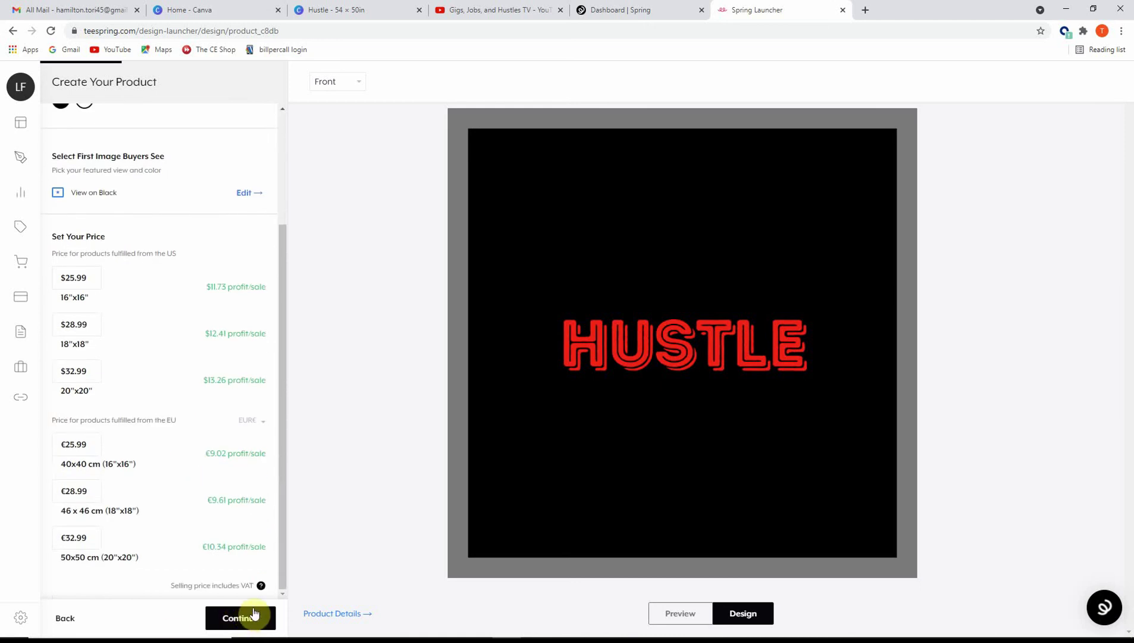
left_click(692, 615)
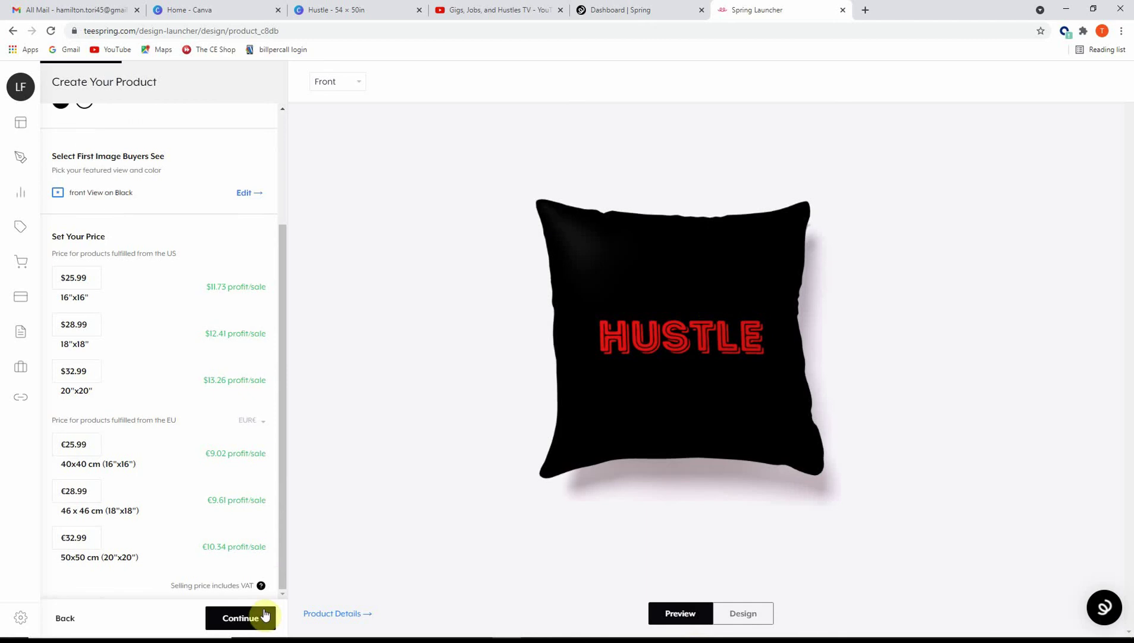
left_click(253, 622)
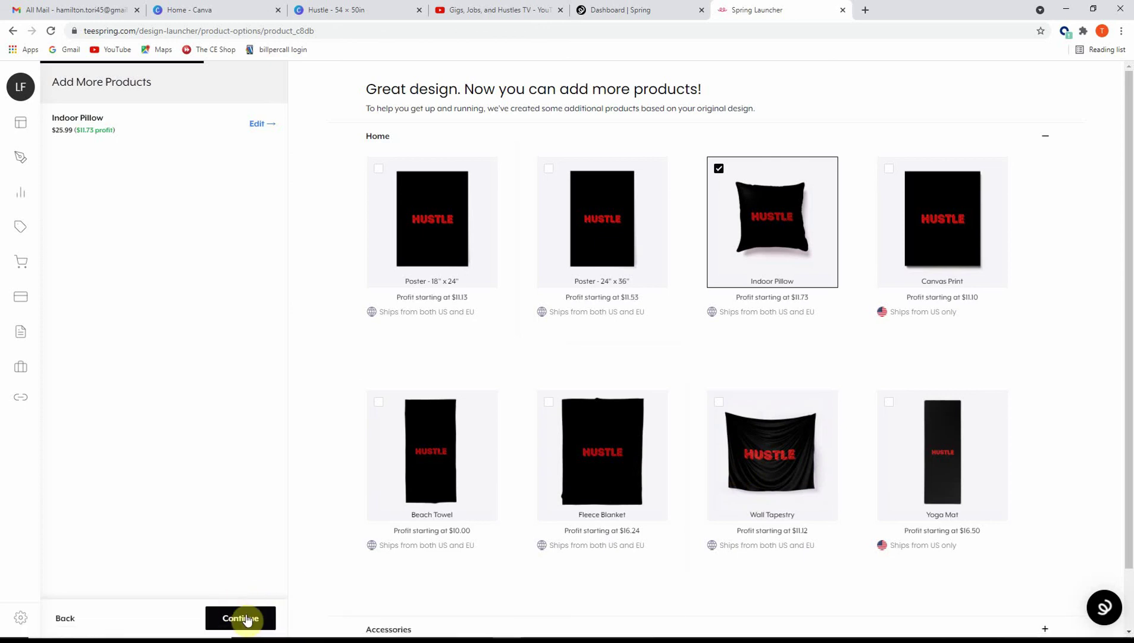
Add both poster sizes, the canvas print, beach towel, fleece blanket, wall tapestry and yoga mat, and continue to the listing details
left_click(379, 169)
left_click(548, 169)
left_click(889, 168)
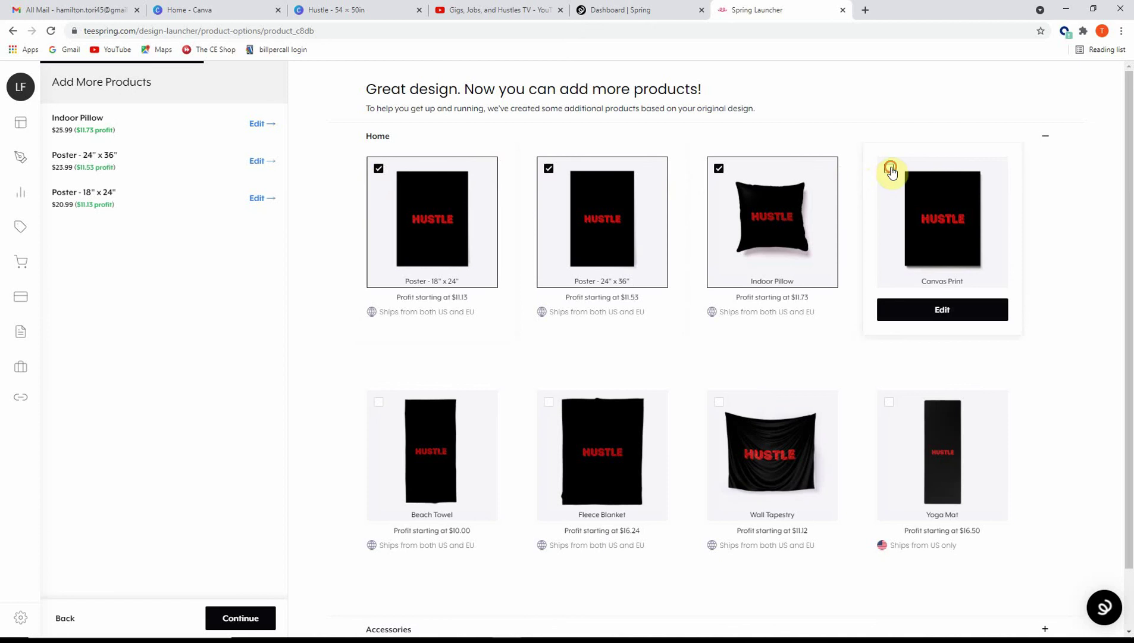
left_click(379, 401)
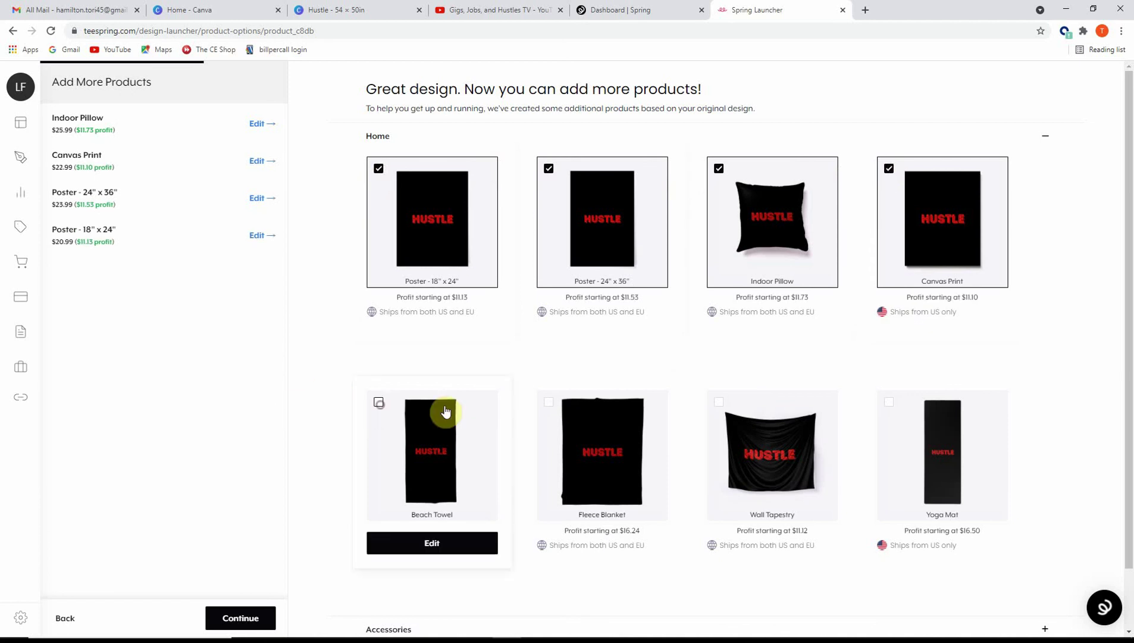
left_click(549, 401)
left_click(719, 402)
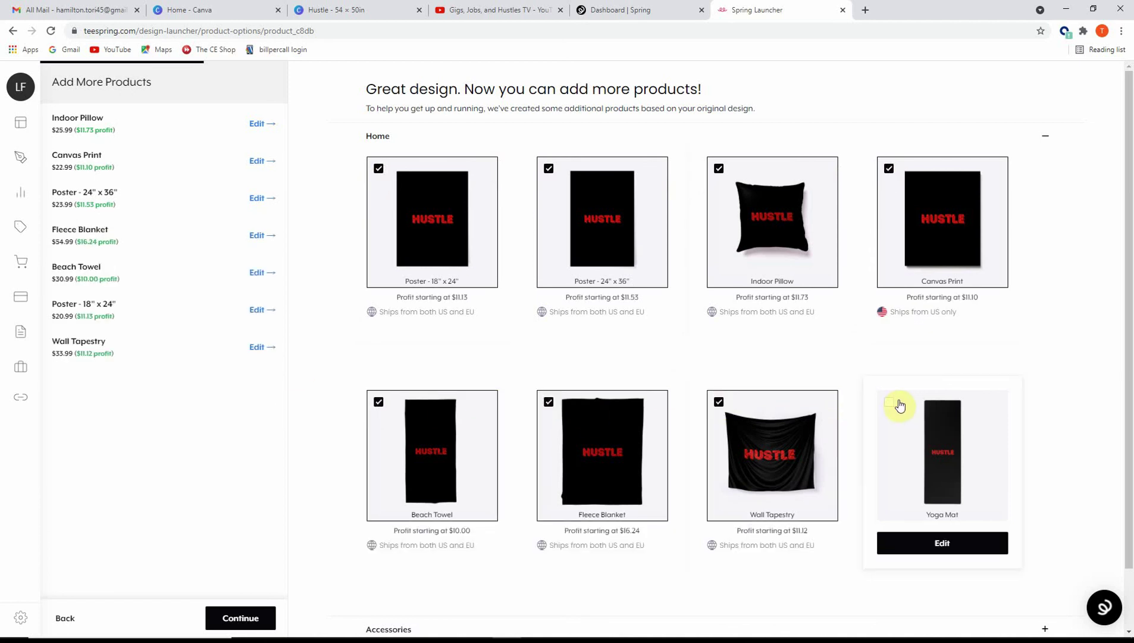
left_click(888, 403)
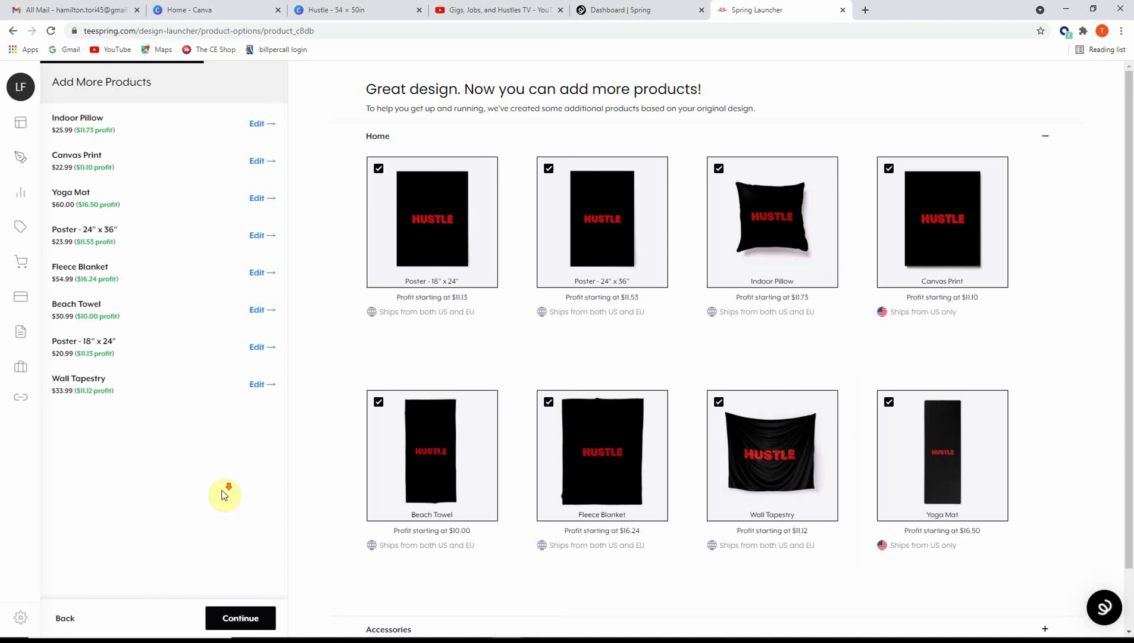
left_click(229, 614)
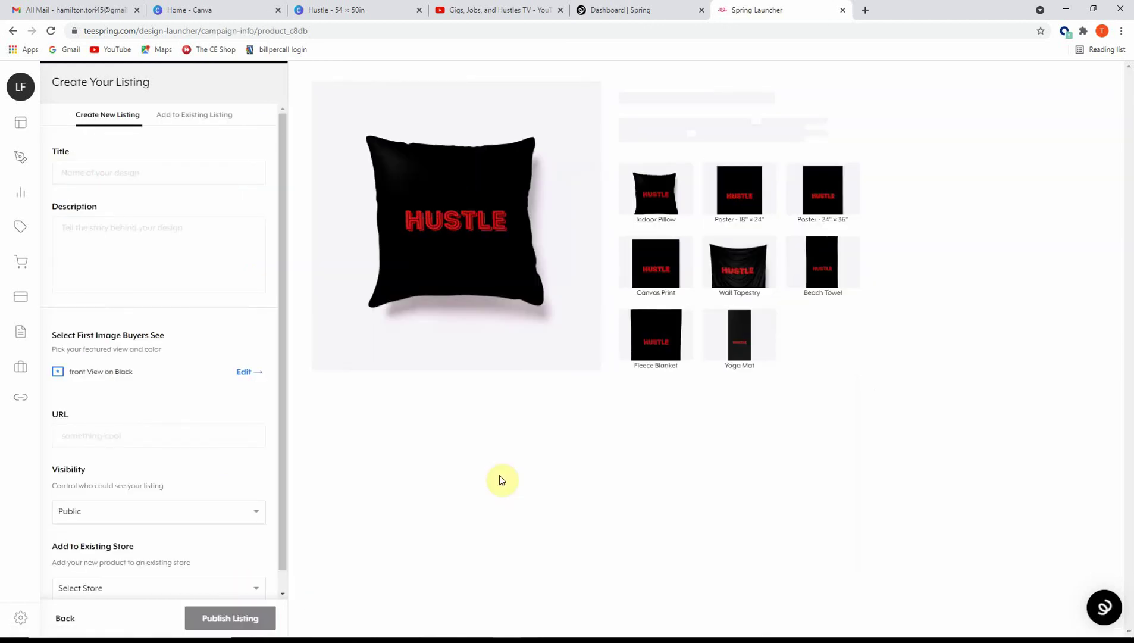
Title the listing HUSTLE DAYS and enter the description "Black and red Hustle"
left_click(135, 173)
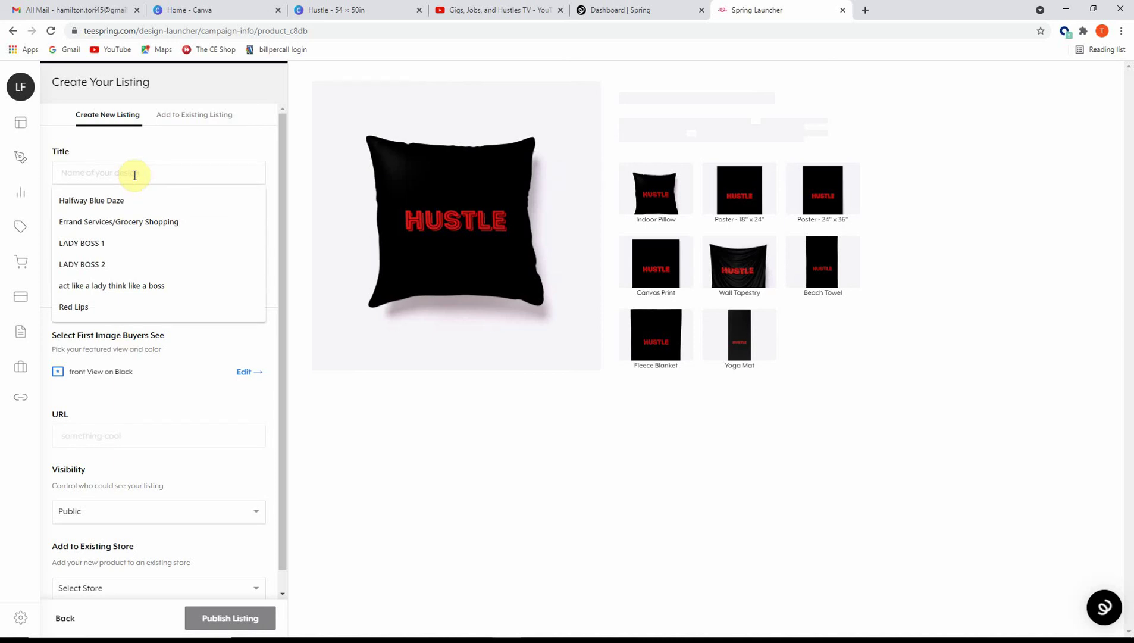
type("HUSTL")
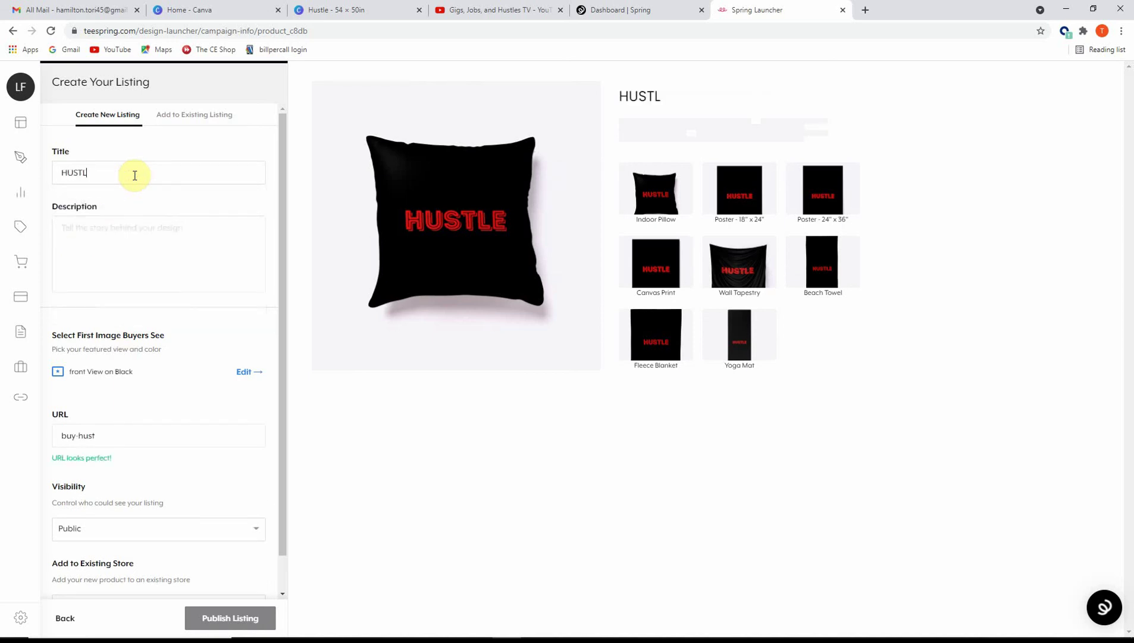
type("E DAYS")
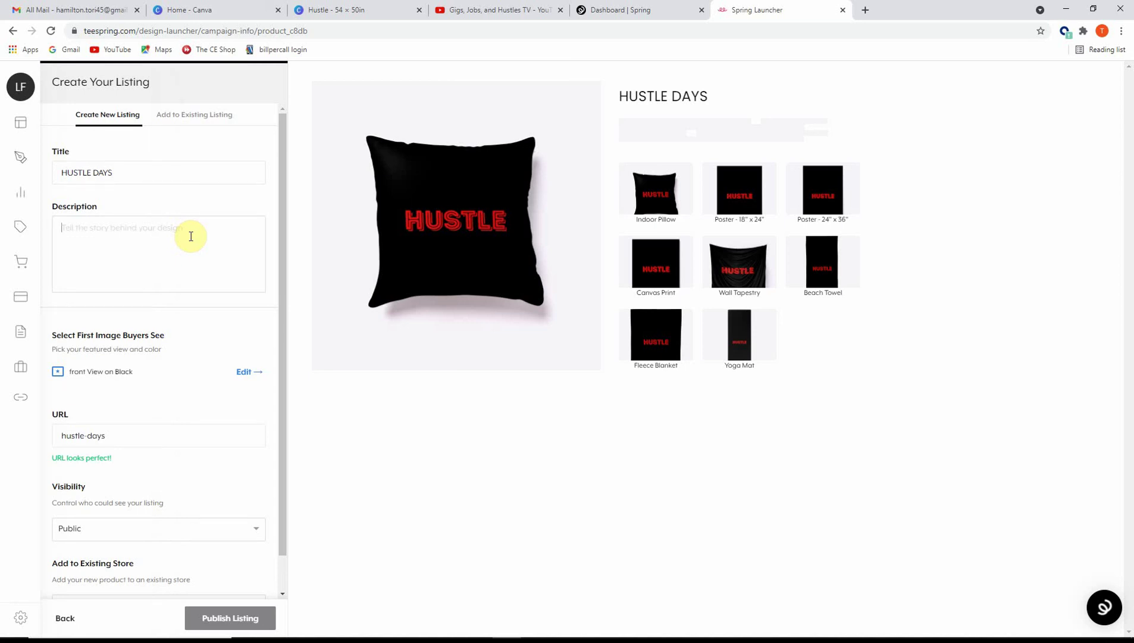
type("Black and")
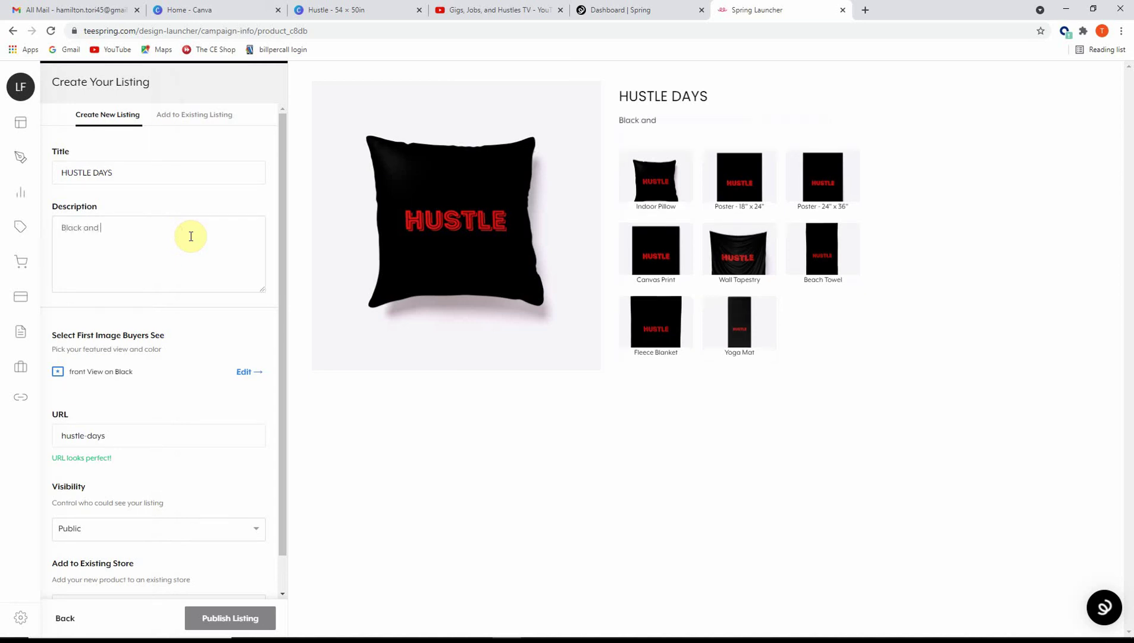
type(" red Hustle")
Set the HUSTLE DAYS listing's visibility to Public
scroll(161, 332, "down", 1)
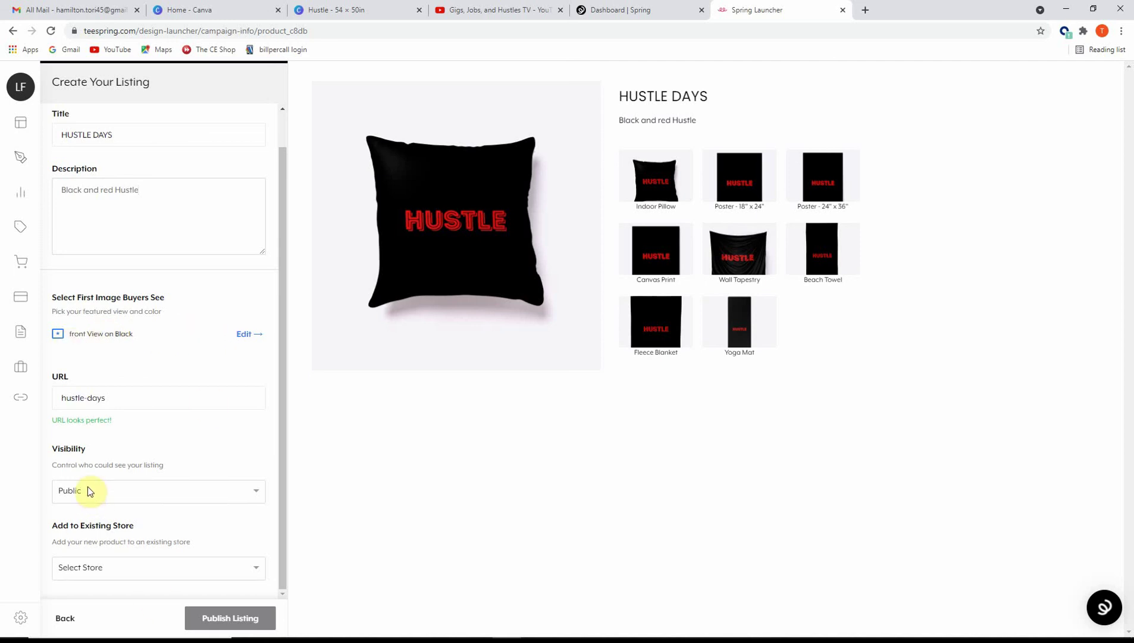
left_click(252, 494)
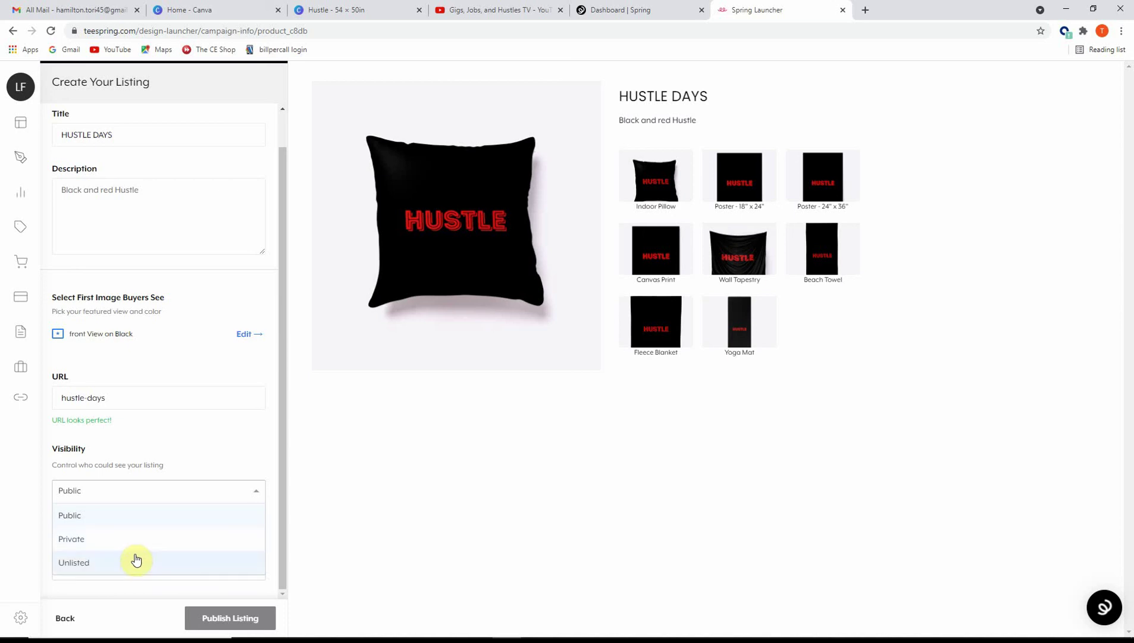
left_click(94, 515)
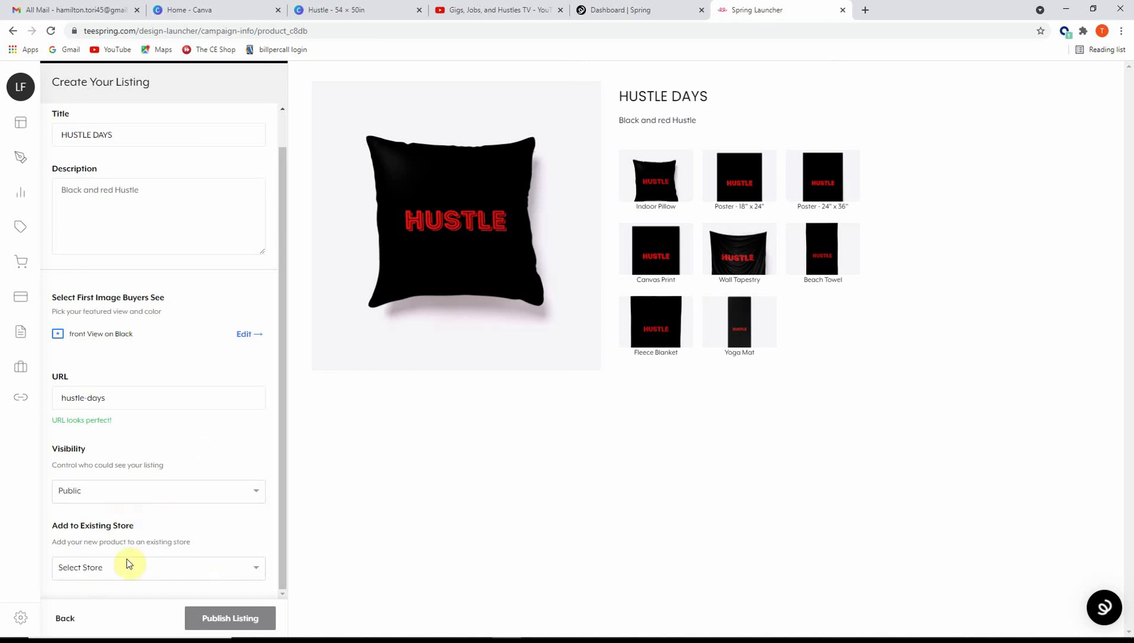
Add the listing to the Every Wear Brands store and publish it, dismissing the sample order offer
left_click(256, 567)
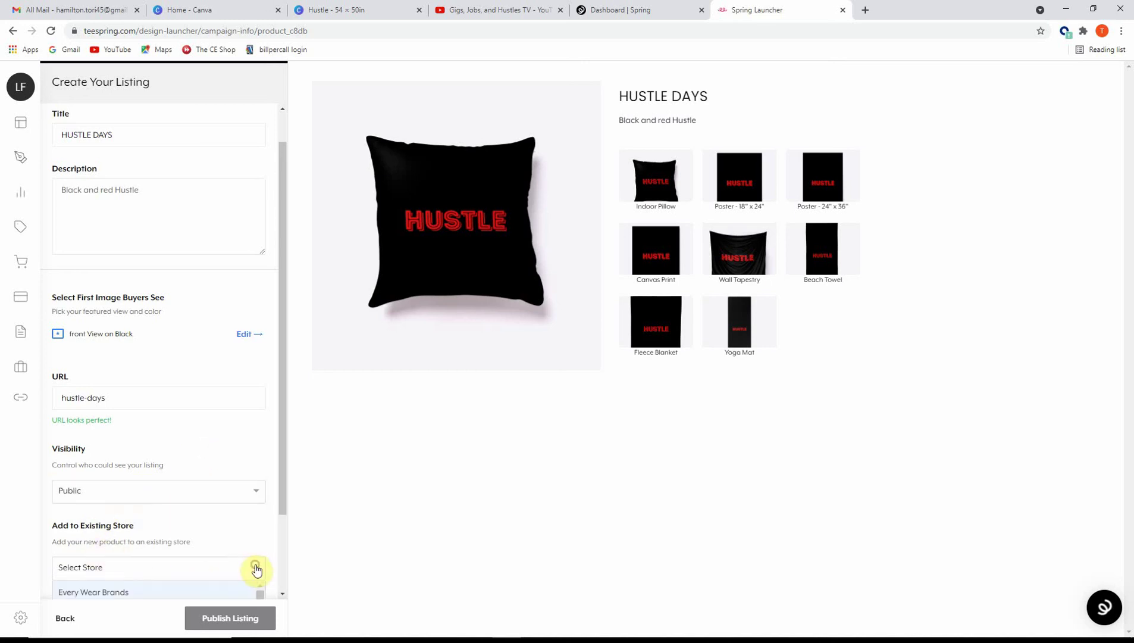
scroll(241, 559, "down", 2)
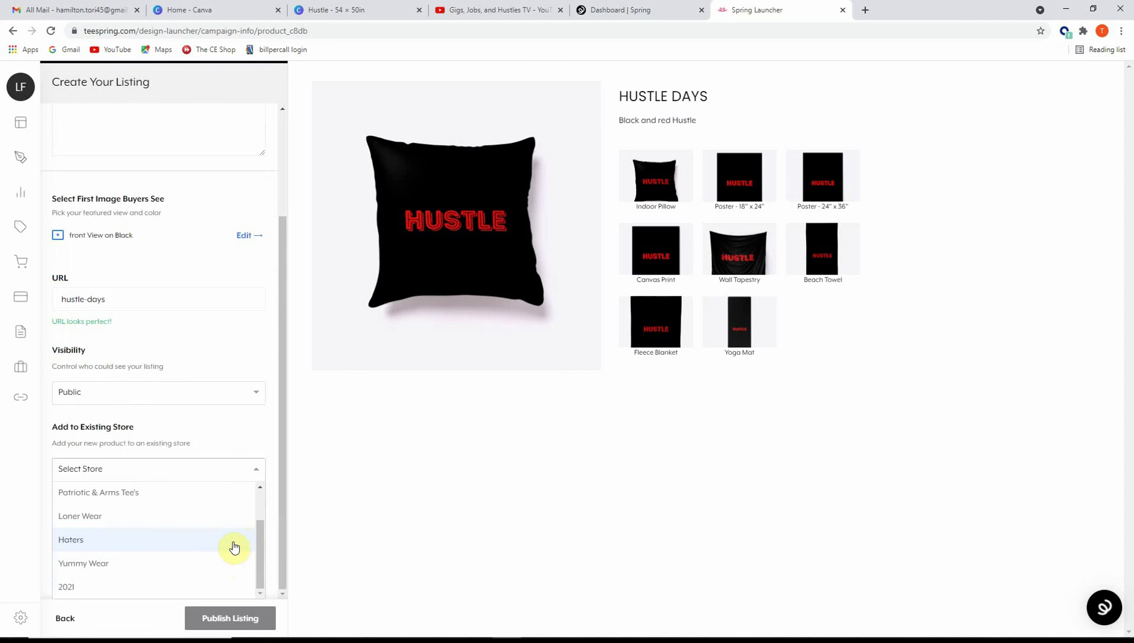
scroll(229, 560, "up", 2)
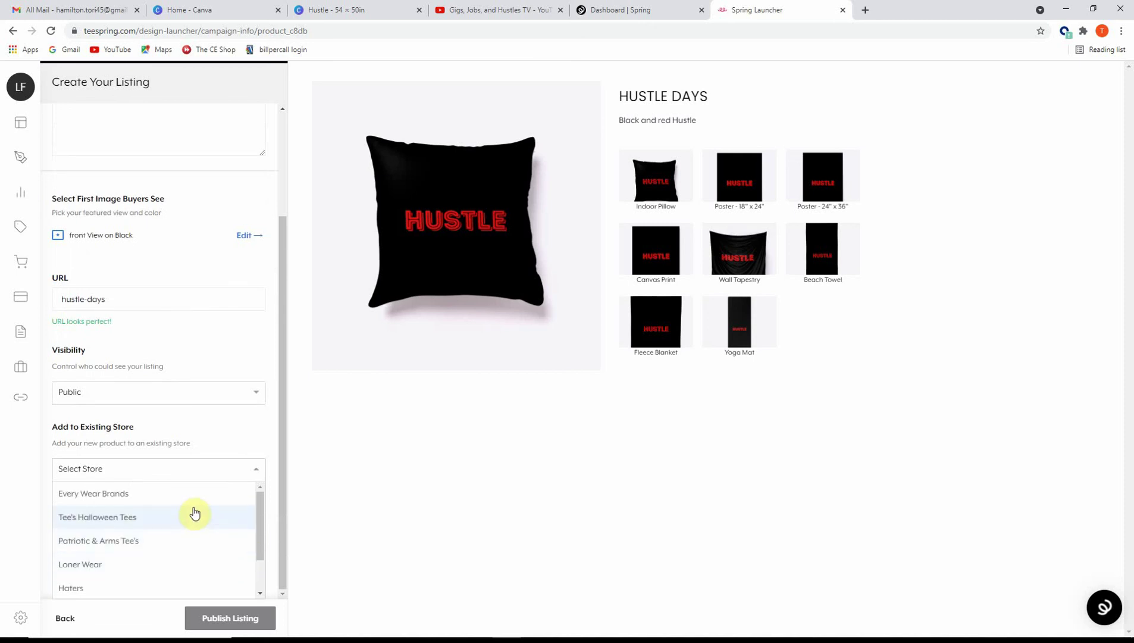
left_click(136, 500)
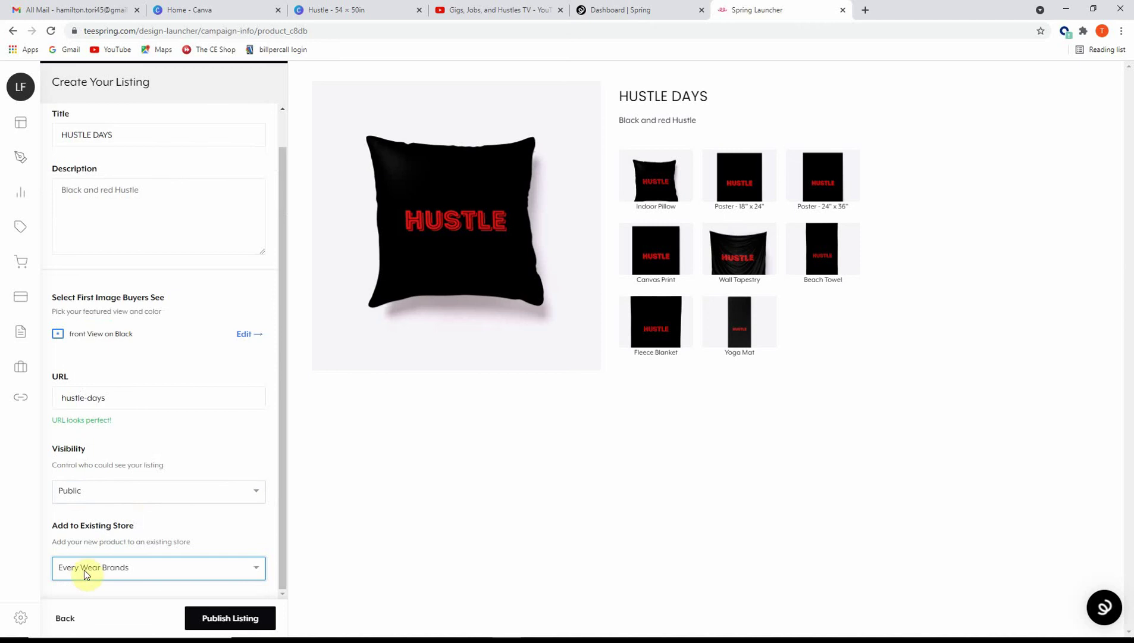
left_click(243, 620)
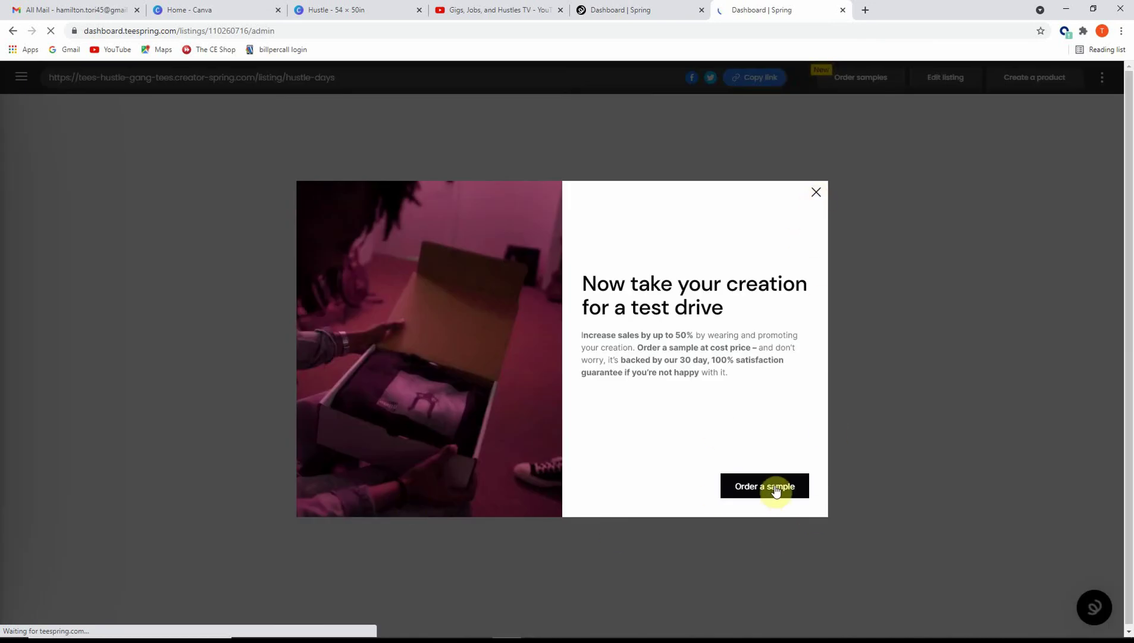
left_click(818, 192)
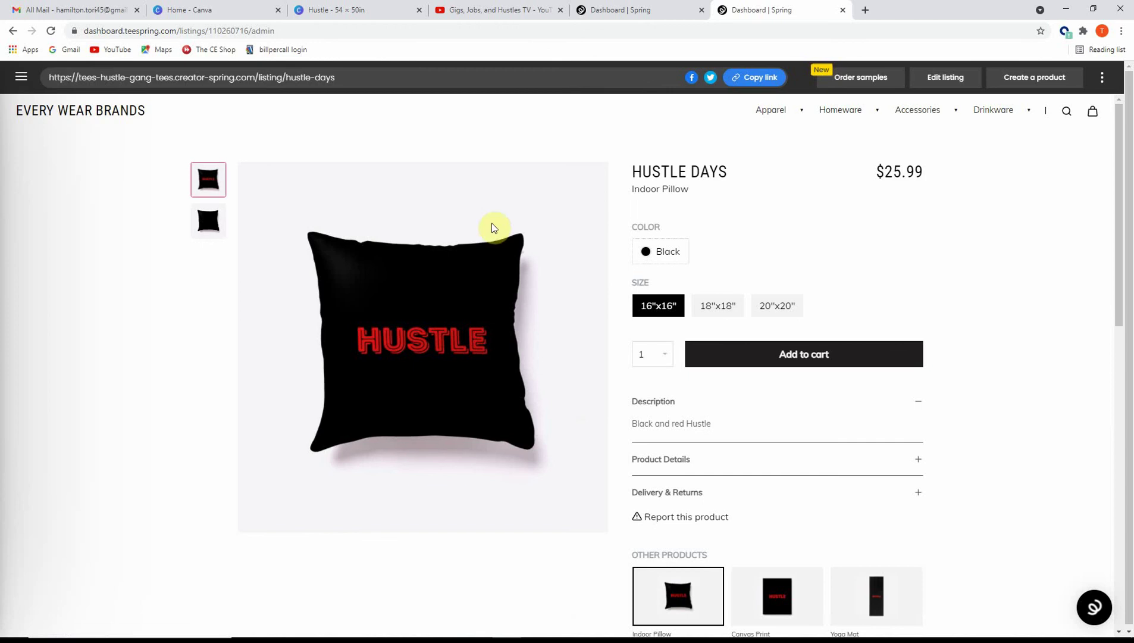
Review the published HUSTLE DAYS page and its other products, viewing the 18" x 24" poster
scroll(632, 413, "down", 4)
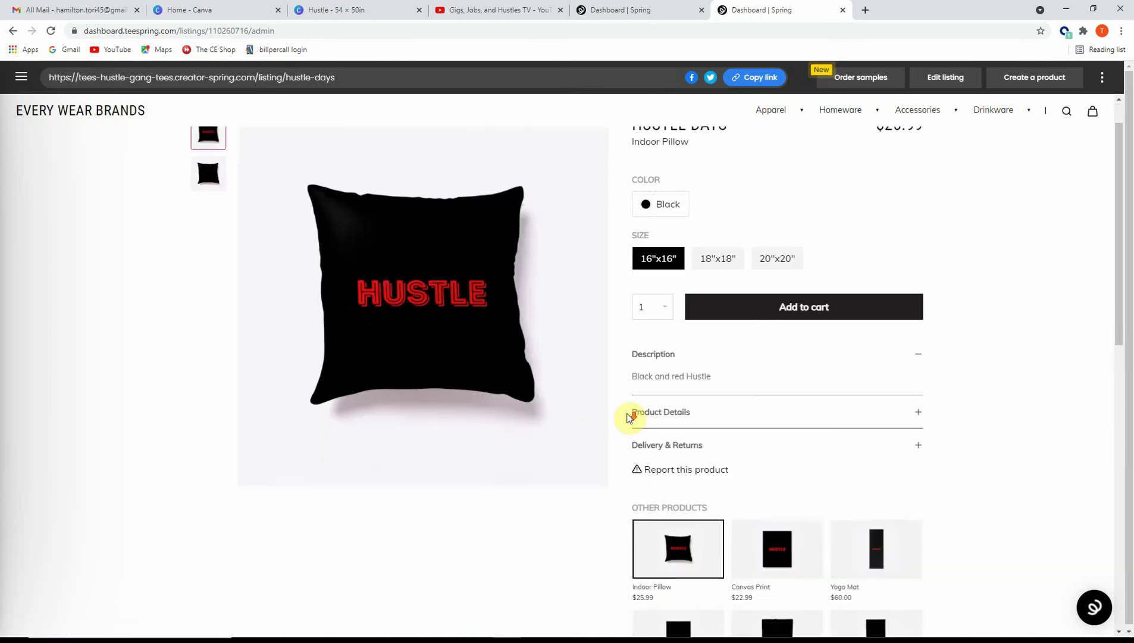
scroll(595, 396, "down", 1)
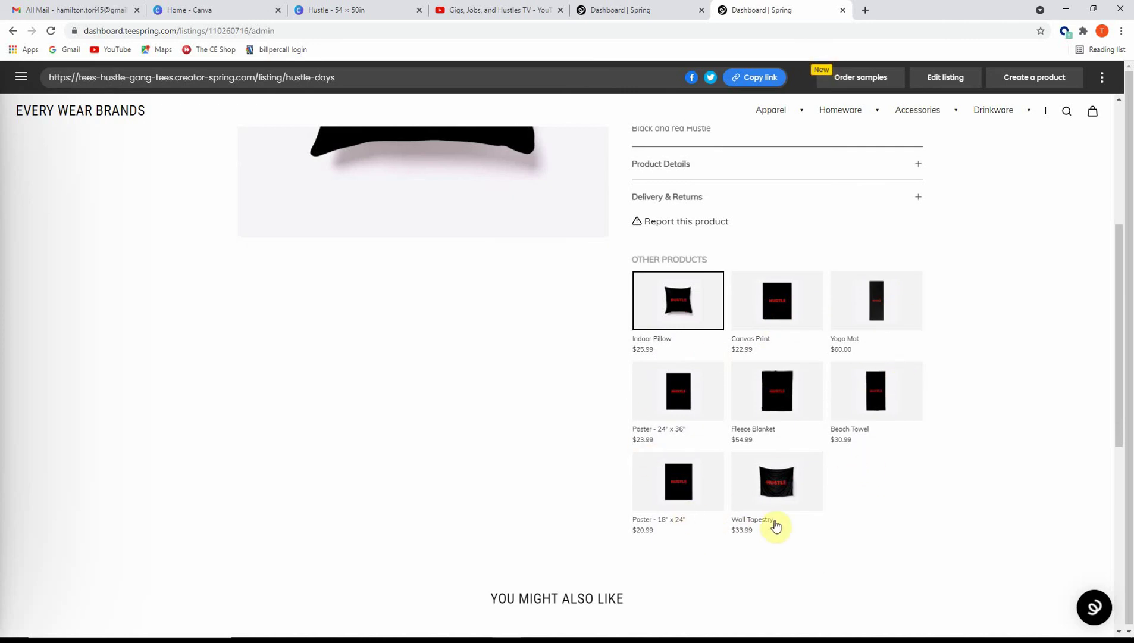
left_click(676, 480)
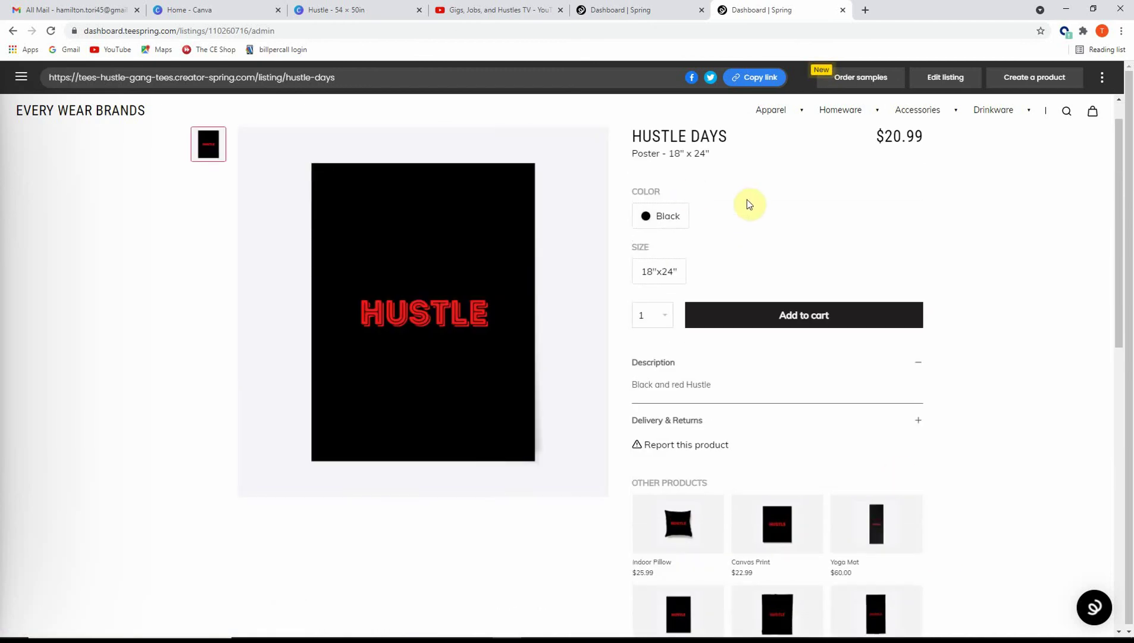
scroll(1006, 453, "down", 2)
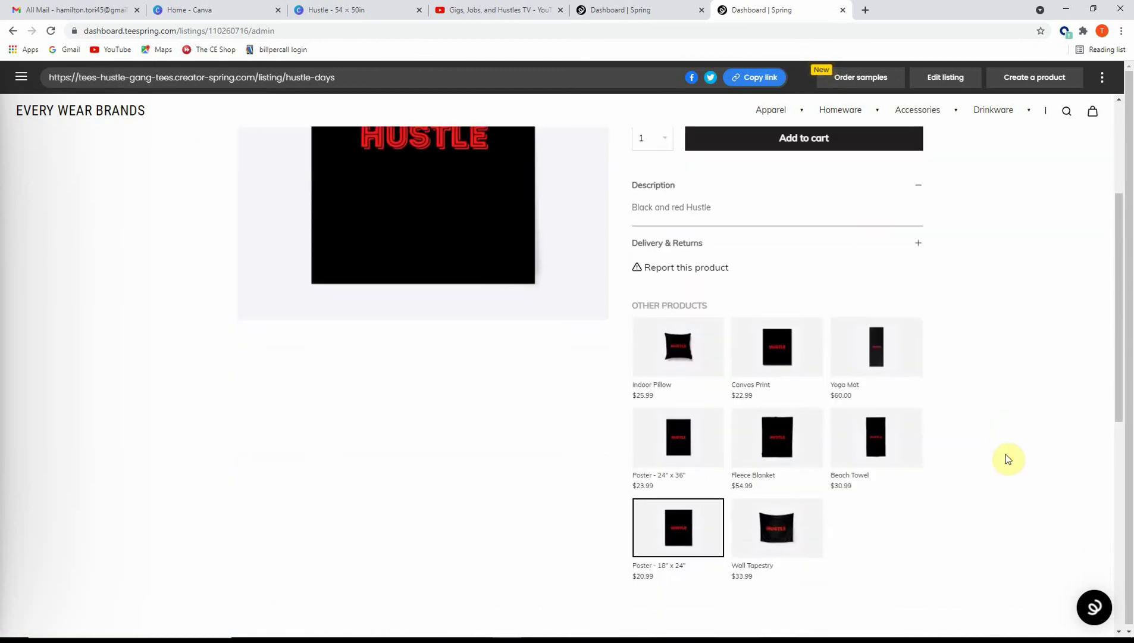
scroll(1006, 454, "up", 1)
scroll(1006, 454, "up", 2)
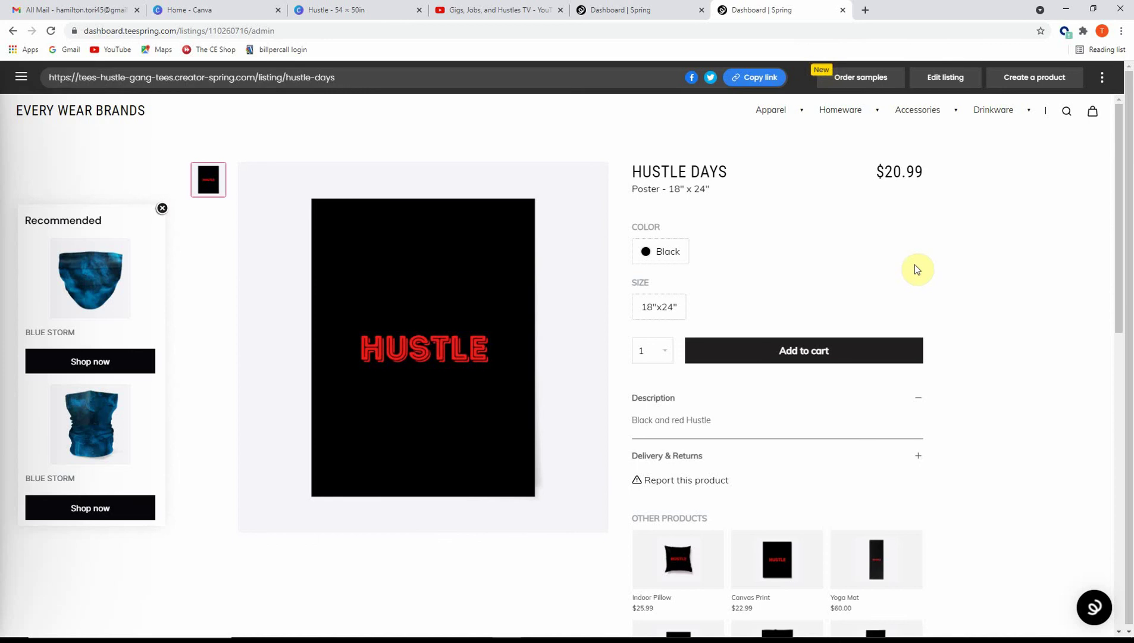
left_click(1064, 9)
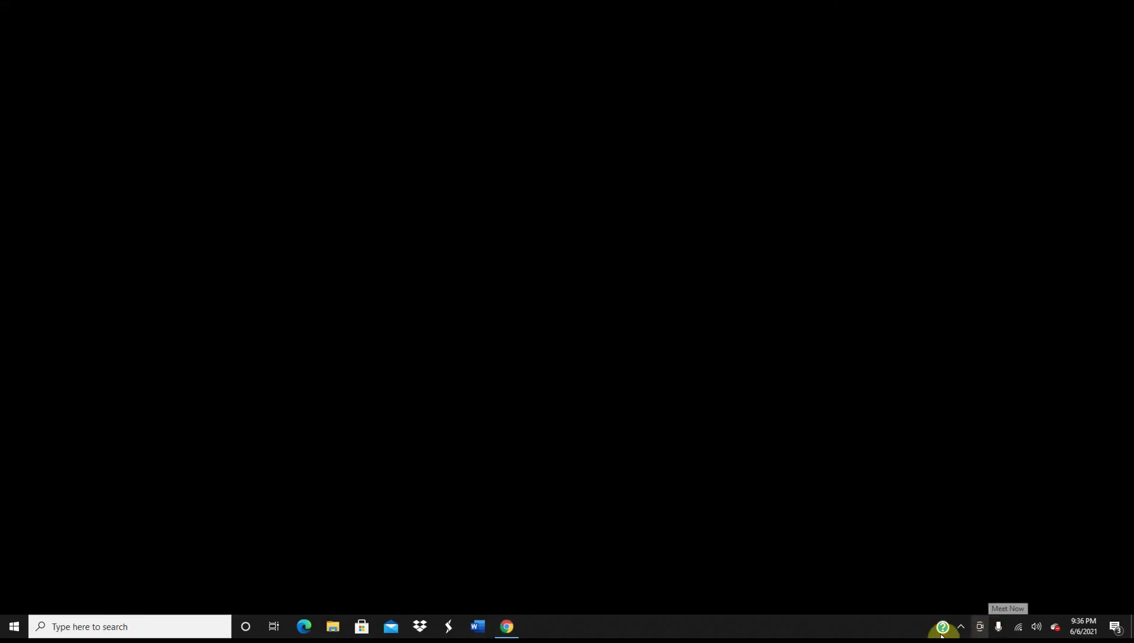
left_click(964, 629)
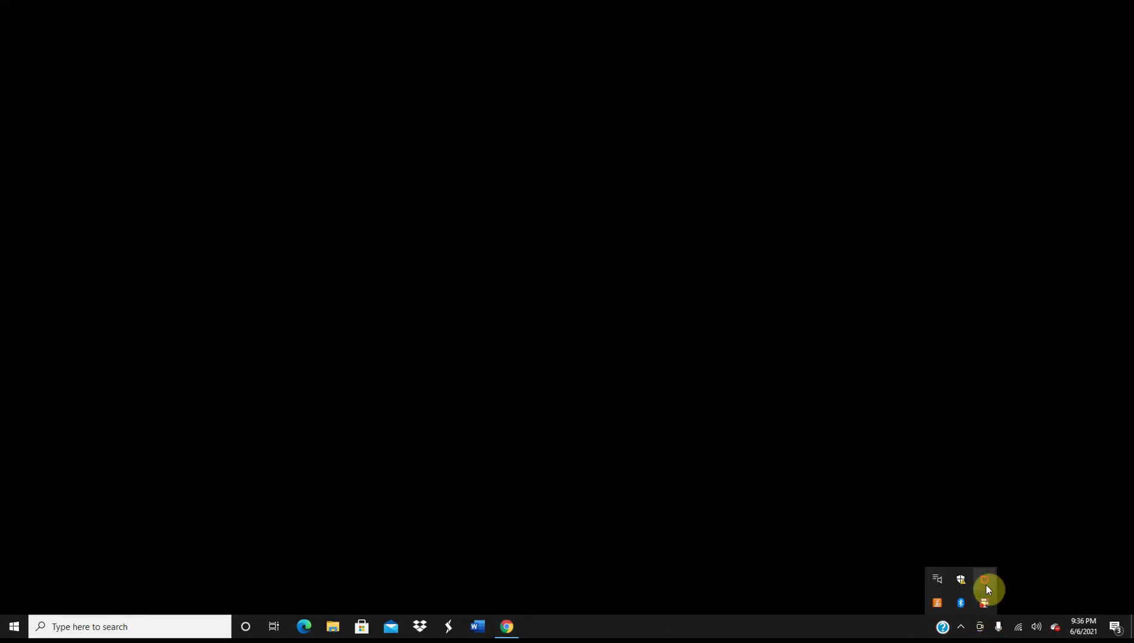